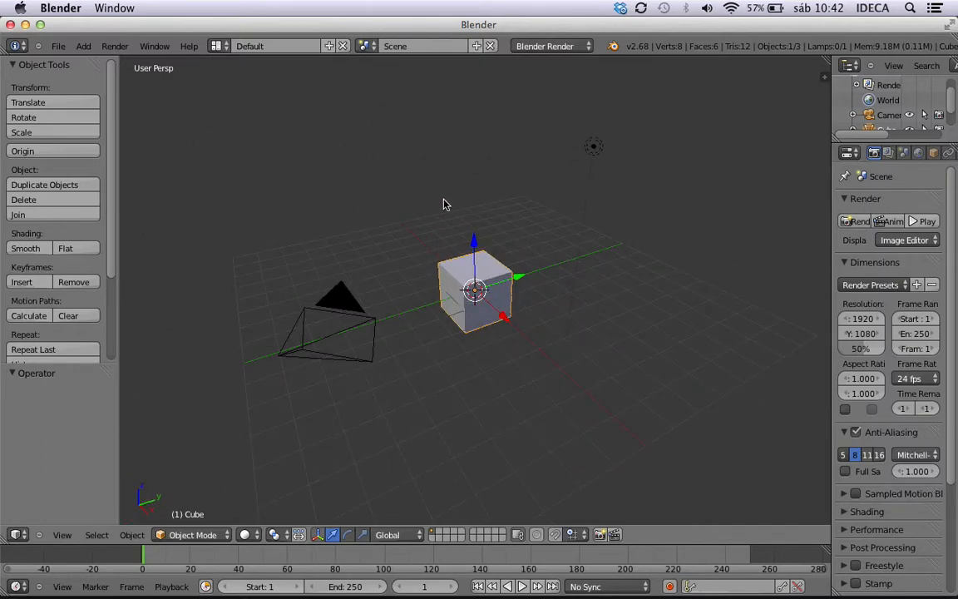
Delete all the default objects from the scene.
{"action": "key", "text": "a"}
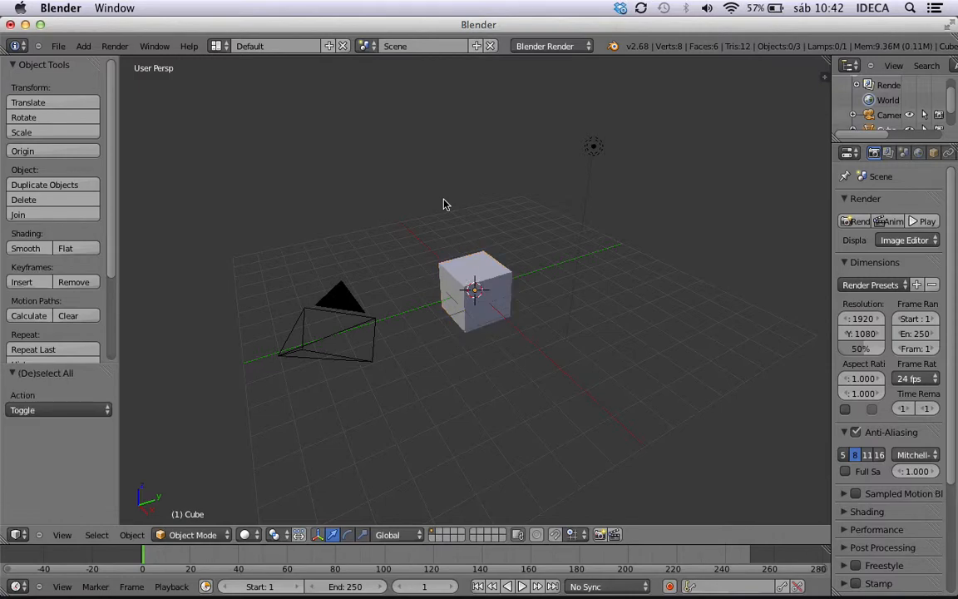
{"action": "key", "text": "a"}
{"action": "key", "text": "x"}
{"action": "left_click", "coordinate": [444, 203]}
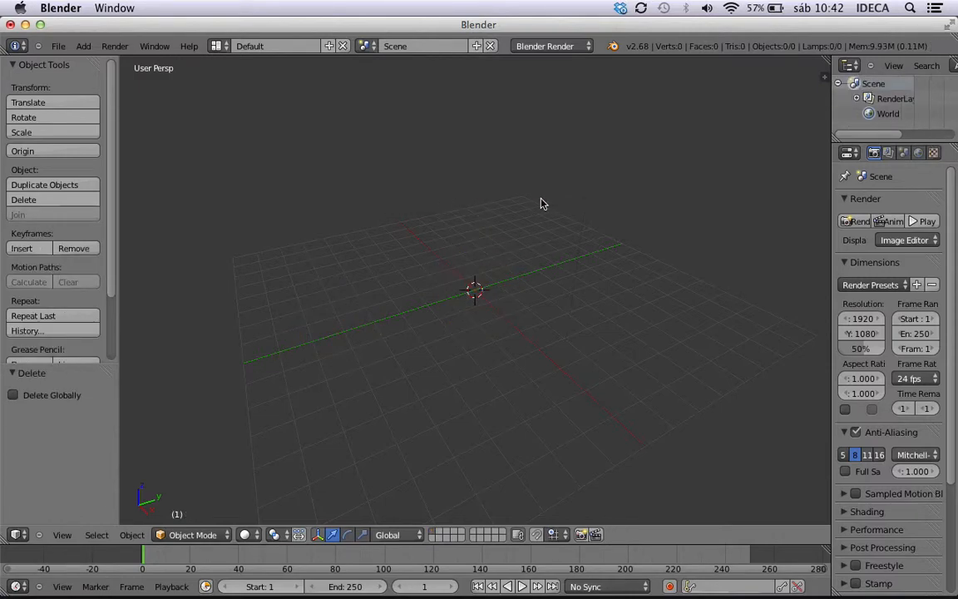
Start the Screencast Keys display in the 3D view and hide its settings again.
{"action": "key", "text": "n"}
{"action": "left_click", "coordinate": [744, 341]}
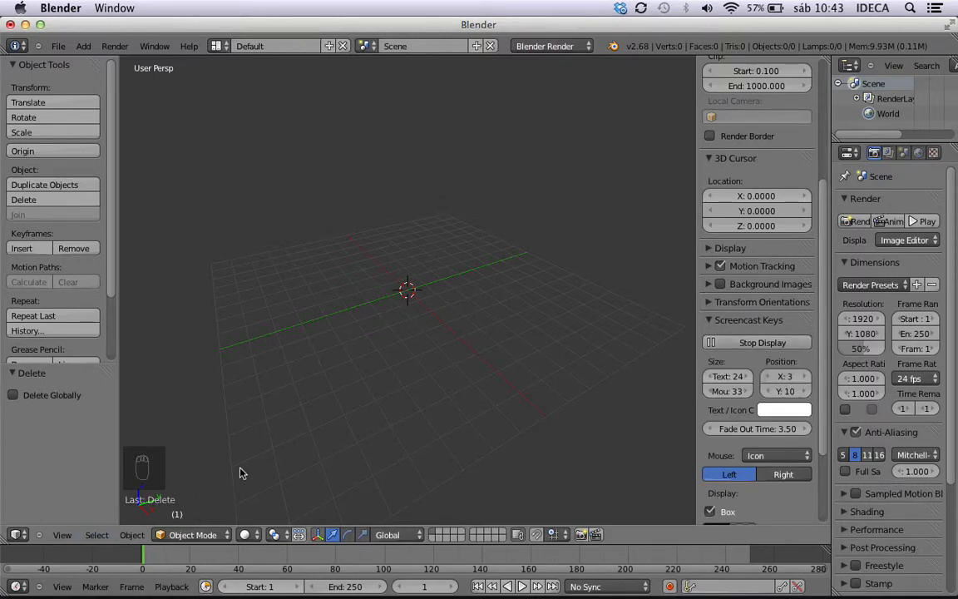
{"action": "key", "text": "n"}
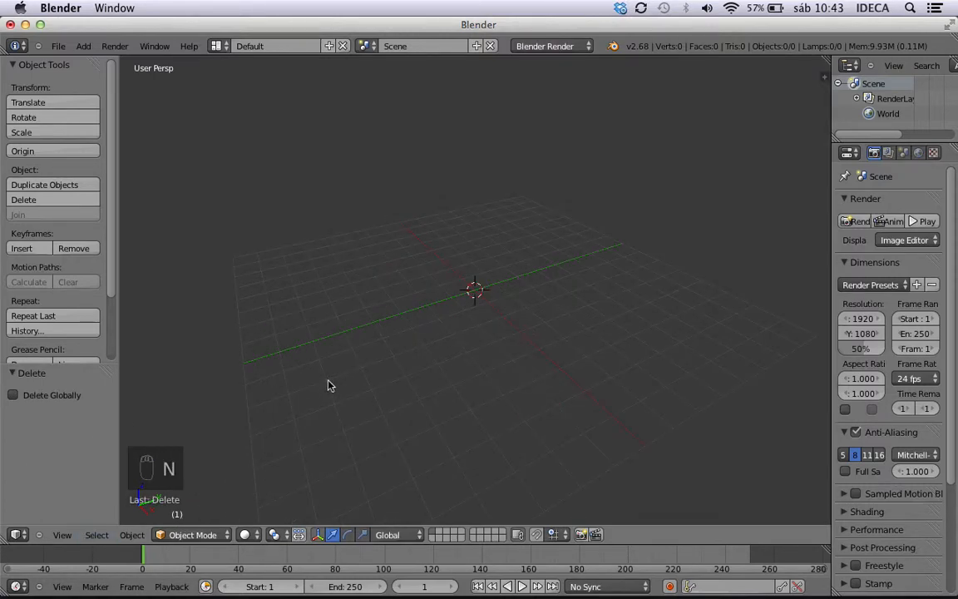
Add a cube mesh at the origin of the empty scene.
{"action": "key", "text": "shift+a"}
{"action": "mouse_move", "coordinate": [330, 380]}
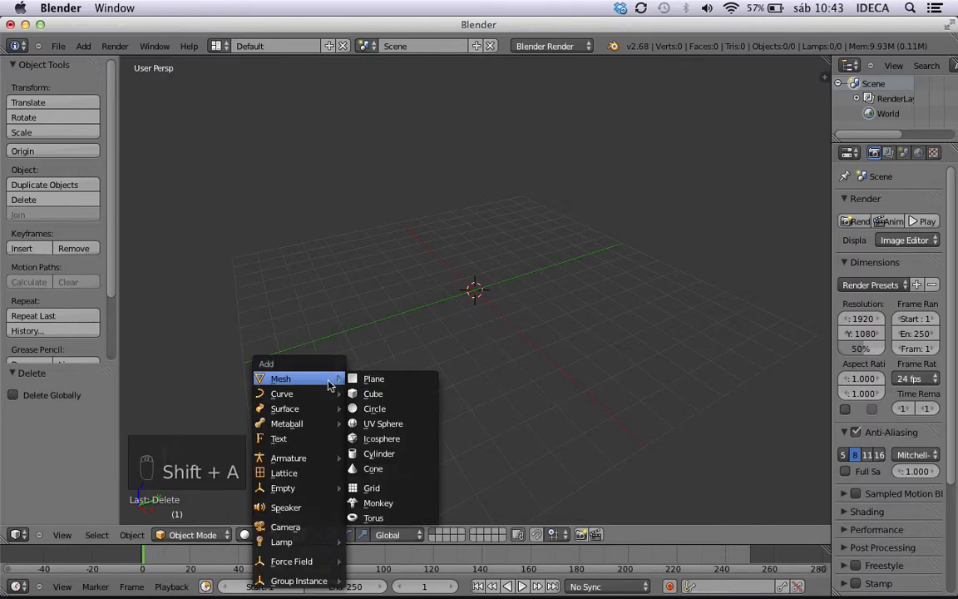
{"action": "left_click", "coordinate": [372, 395]}
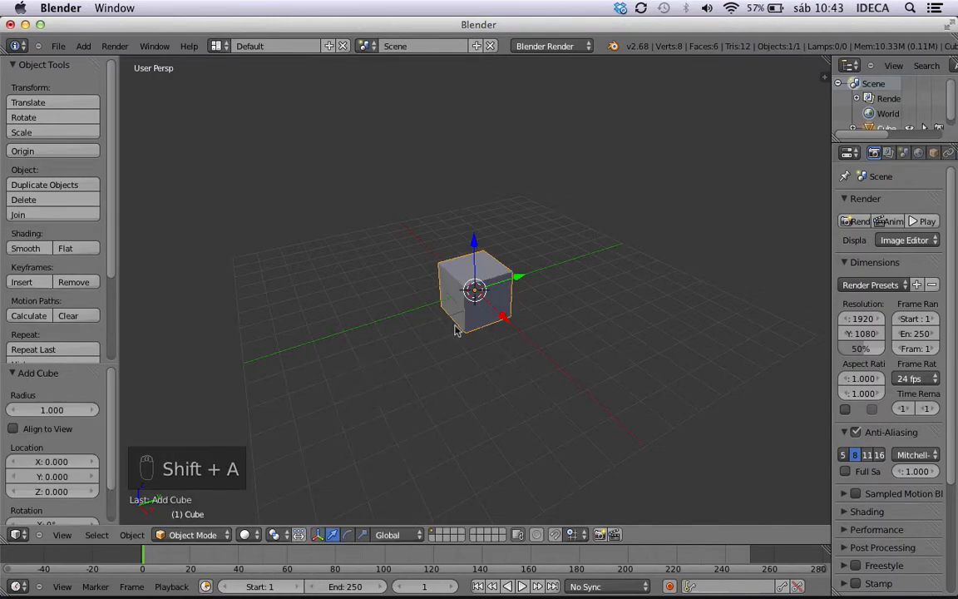
Widen the properties editor and show the cube's material settings.
{"action": "middle_click_drag", "start_coordinate": [460, 324], "coordinate": [509, 327]}
{"action": "scroll", "coordinate": [509, 326], "scroll_direction": "down", "scroll_amount": 7}
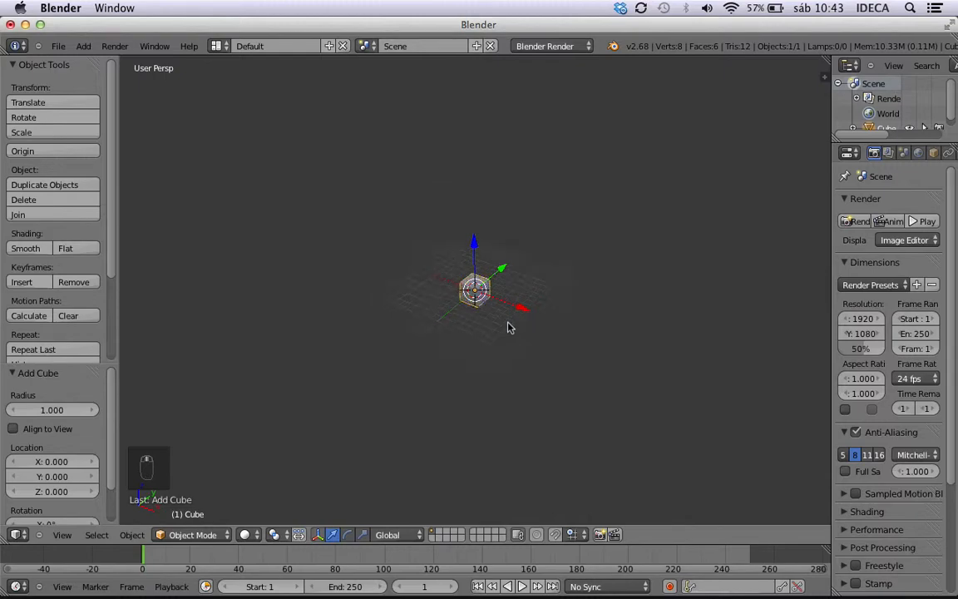
{"action": "scroll", "coordinate": [509, 327], "scroll_direction": "up", "scroll_amount": 10}
{"action": "scroll", "coordinate": [541, 329], "scroll_direction": "up", "scroll_amount": 2}
{"action": "middle_click_drag", "start_coordinate": [577, 331], "coordinate": [555, 295]}
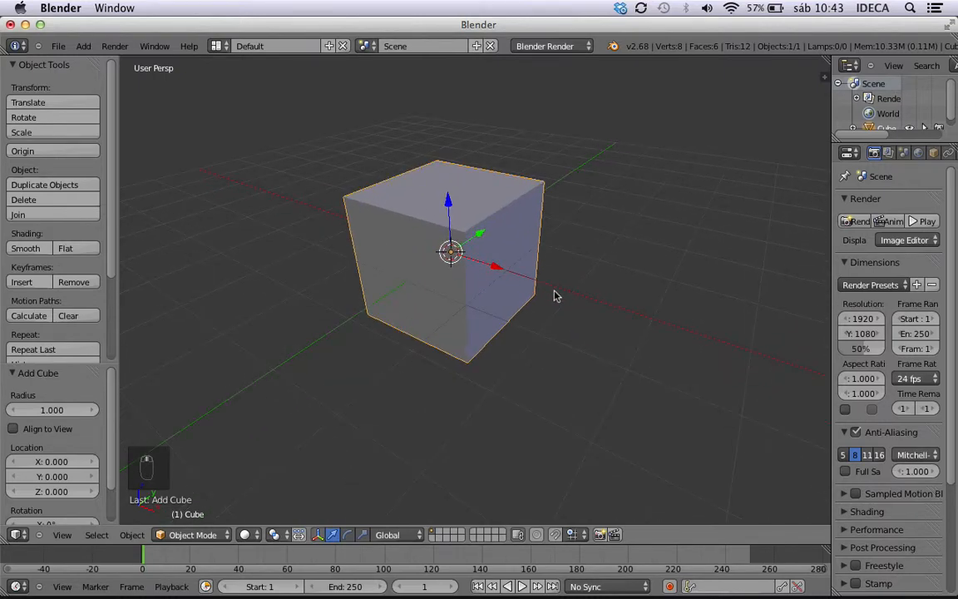
{"action": "left_click_drag", "start_coordinate": [832, 240], "coordinate": [714, 241]}
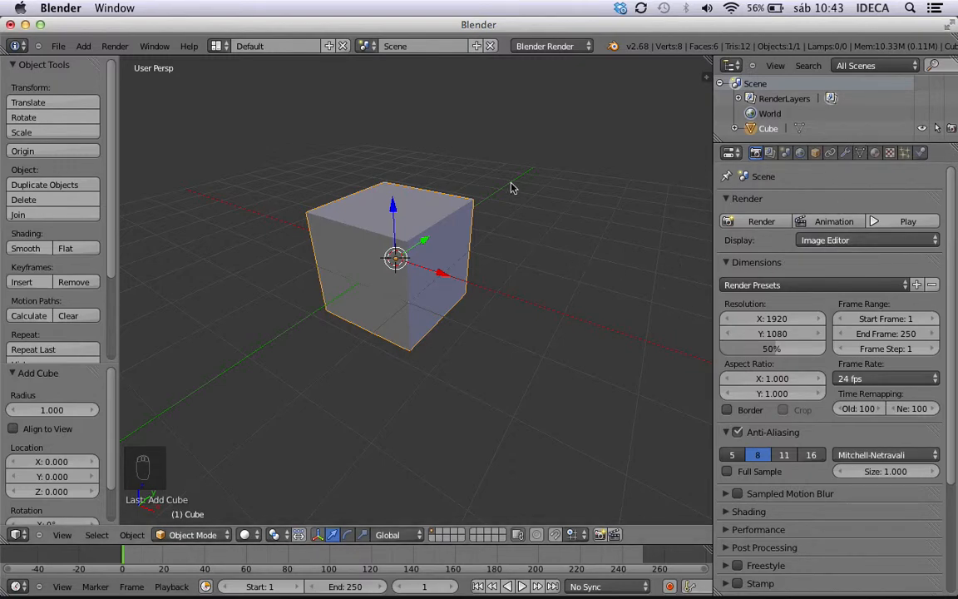
{"action": "left_click", "coordinate": [876, 153]}
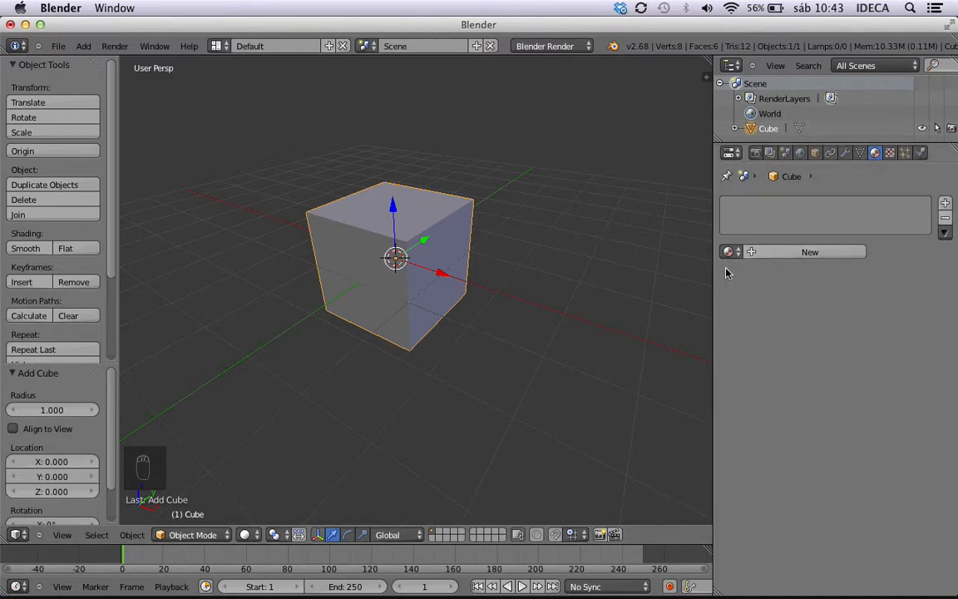
Try to render the scene as an animation.
{"action": "key", "text": "ctrl+F12"}
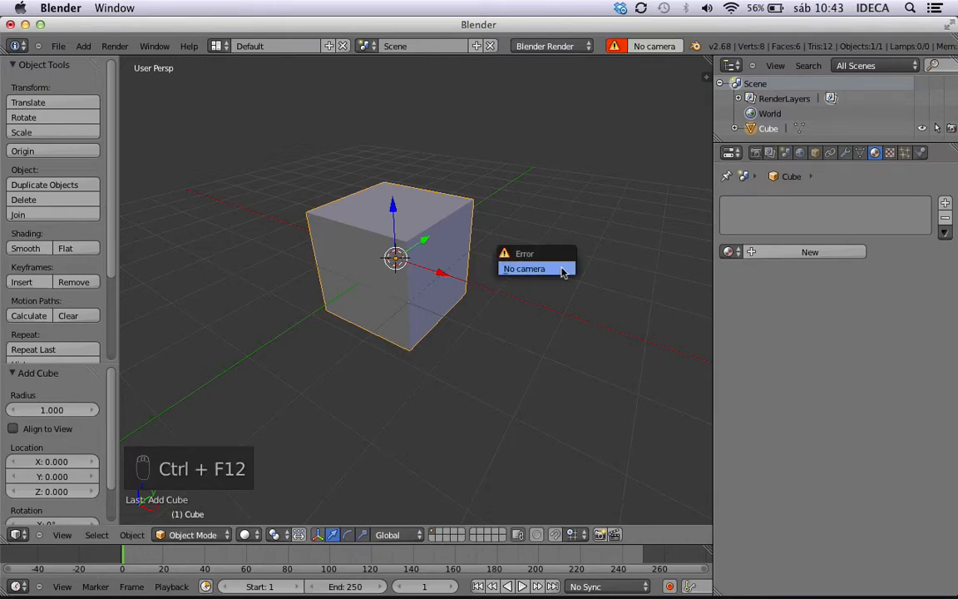
{"action": "left_click", "coordinate": [117, 45]}
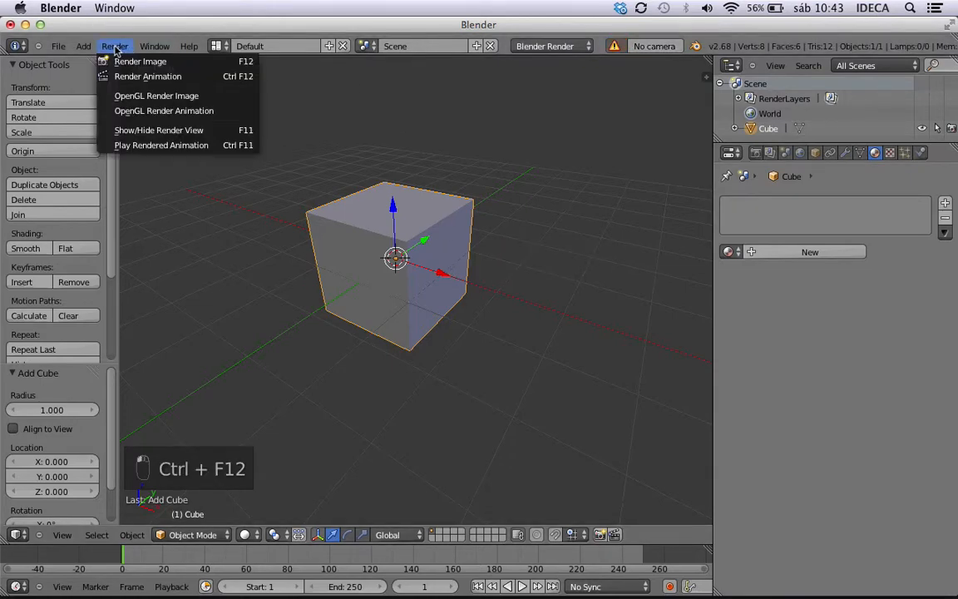
Add a camera and raise it about 3.1 units along Z, above the cube.
{"action": "left_click", "coordinate": [83, 46]}
{"action": "mouse_move", "coordinate": [96, 63]}
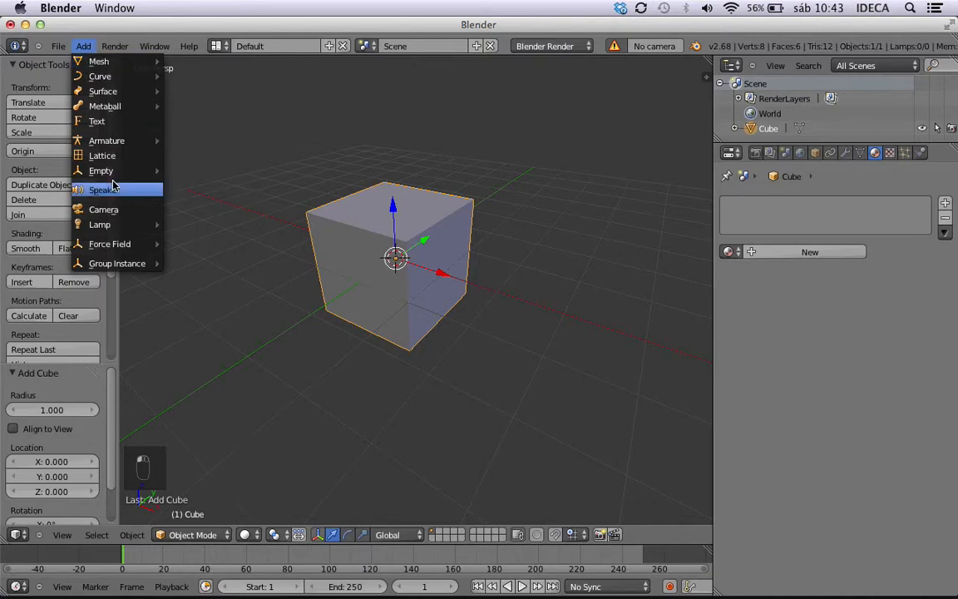
{"action": "left_click", "coordinate": [121, 209]}
{"action": "left_click_drag", "start_coordinate": [391, 202], "coordinate": [382, 46]}
{"action": "scroll", "coordinate": [407, 180], "scroll_direction": "up", "scroll_amount": 4}
{"action": "scroll", "coordinate": [409, 201], "scroll_direction": "down", "scroll_amount": 7}
{"action": "scroll", "coordinate": [408, 202], "scroll_direction": "down", "scroll_amount": 4}
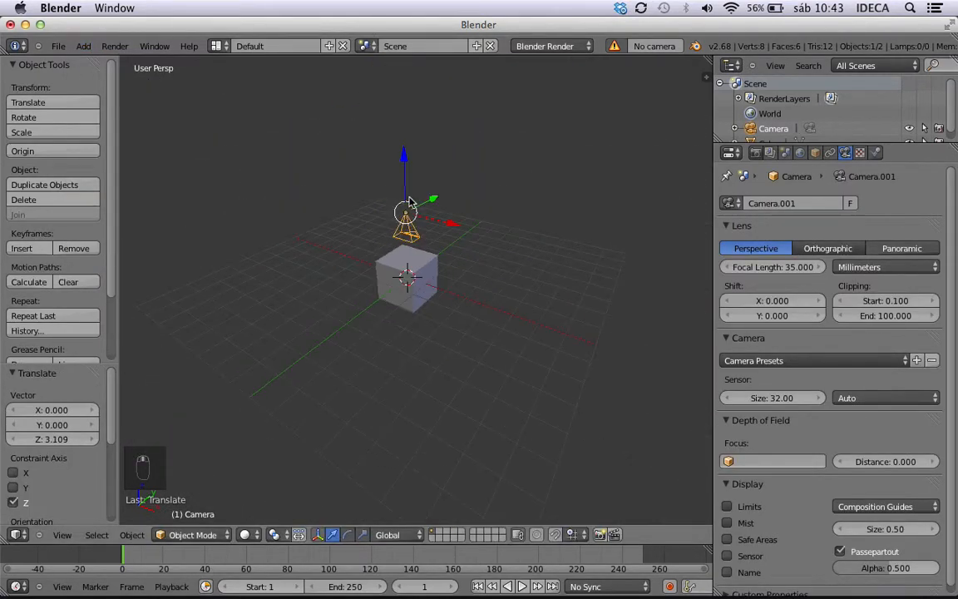
Check the cube's framing through the camera and return to a free perspective view.
{"action": "key", "text": "KP_0"}
{"action": "key", "text": "Escape"}
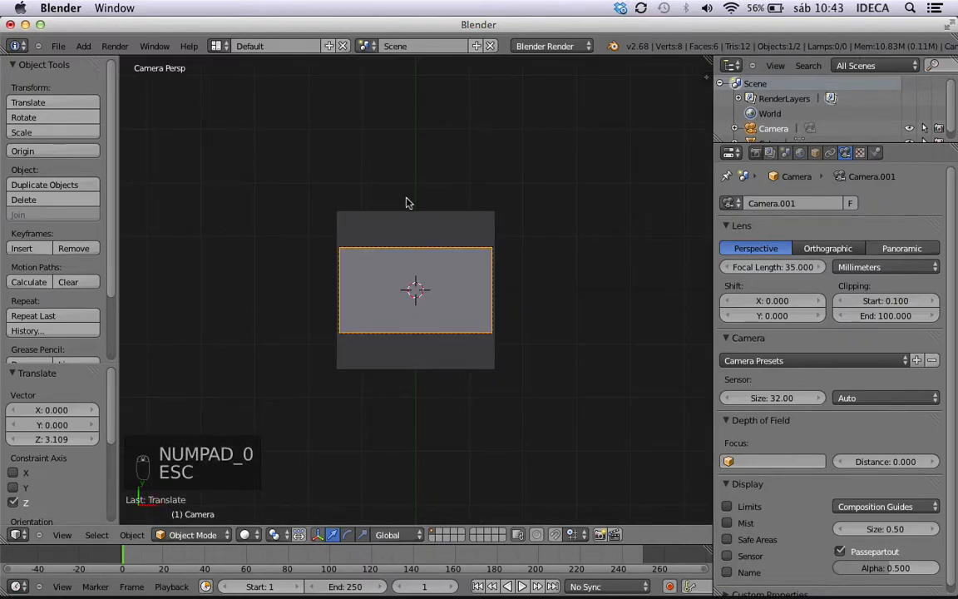
{"action": "middle_click_drag", "start_coordinate": [466, 268], "coordinate": [515, 220]}
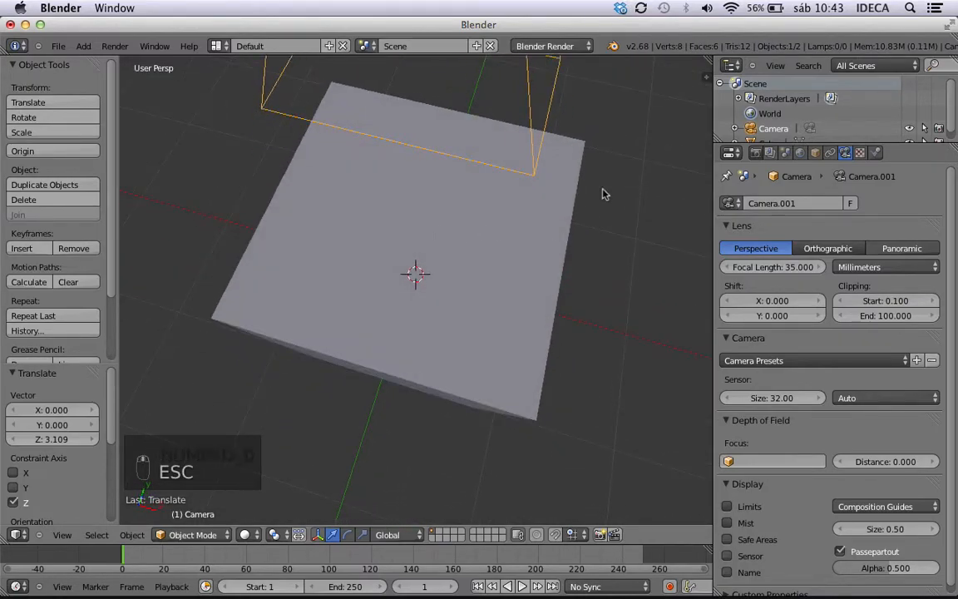
Split the 3D viewport into two side-by-side views and hide the tool shelf in both.
{"action": "left_click_drag", "start_coordinate": [706, 60], "coordinate": [301, 100]}
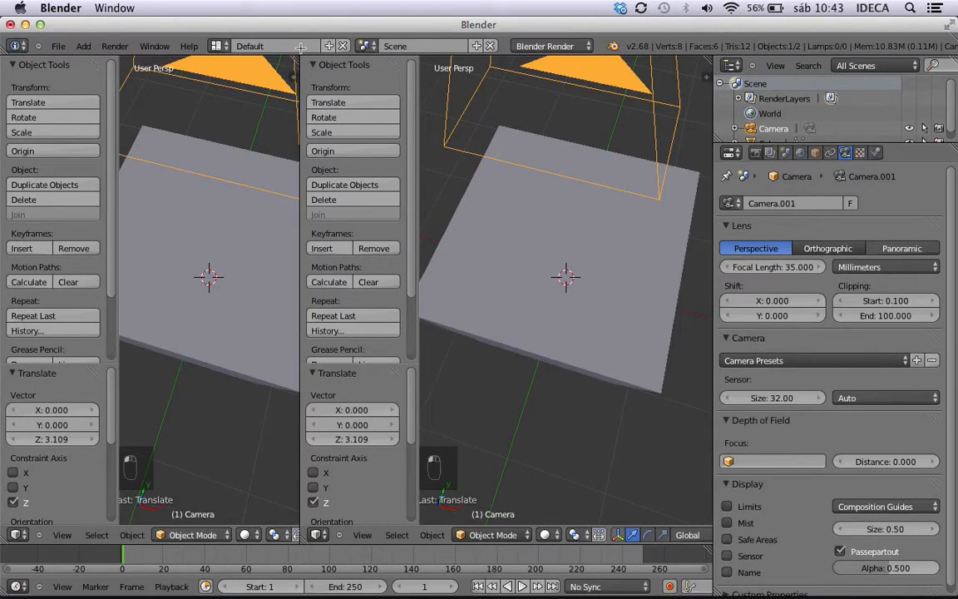
{"action": "key", "text": "t"}
{"action": "key", "text": "t"}
Set the larger 3D view to the camera's perspective, keeping the smaller one as a zoomed-out user perspective.
{"action": "scroll", "coordinate": [186, 187], "scroll_direction": "up", "scroll_amount": 3}
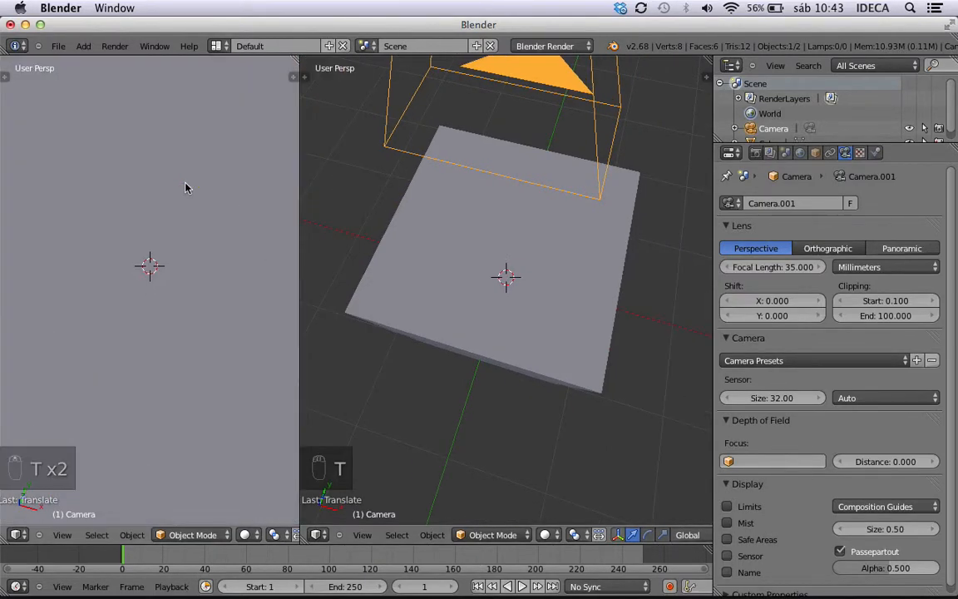
{"action": "scroll", "coordinate": [186, 188], "scroll_direction": "down", "scroll_amount": 8}
{"action": "key", "text": "KP_0"}
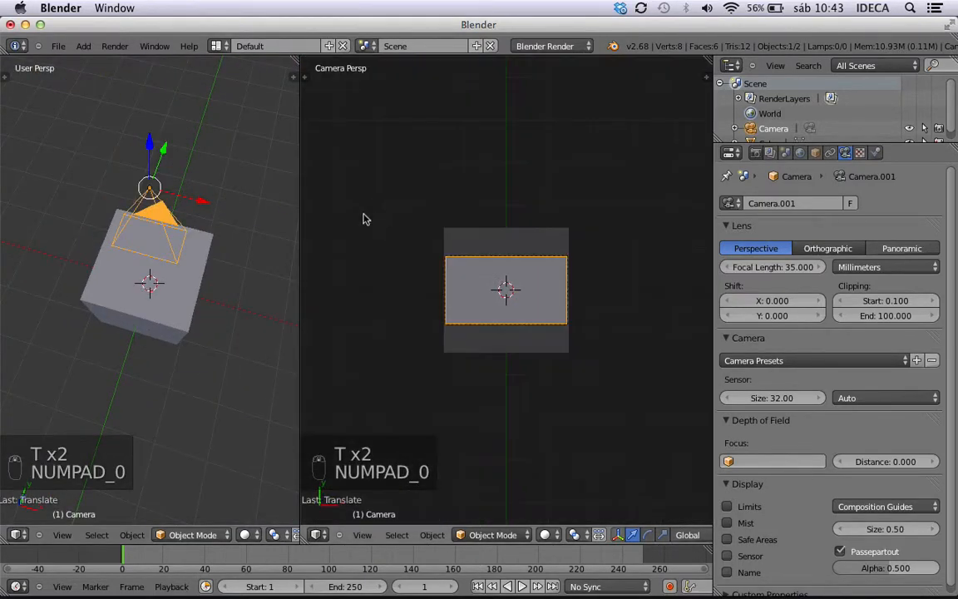
{"action": "key", "text": "KP_0"}
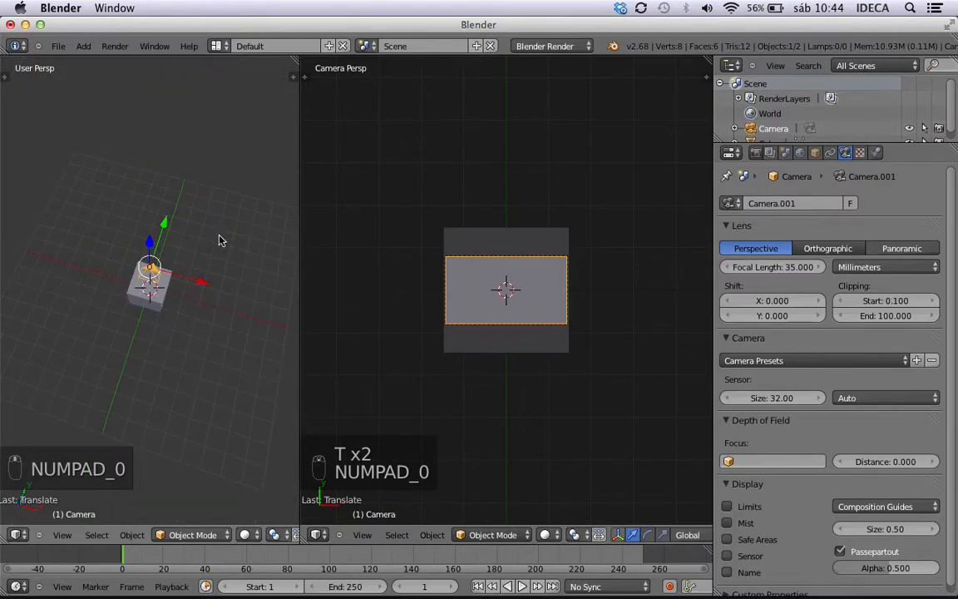
Move the camera away from the cube along negative Y and rotate it 45° about the X axis.
{"action": "middle_click_drag", "start_coordinate": [221, 237], "coordinate": [132, 205]}
{"action": "left_click_drag", "start_coordinate": [177, 226], "coordinate": [95, 239]}
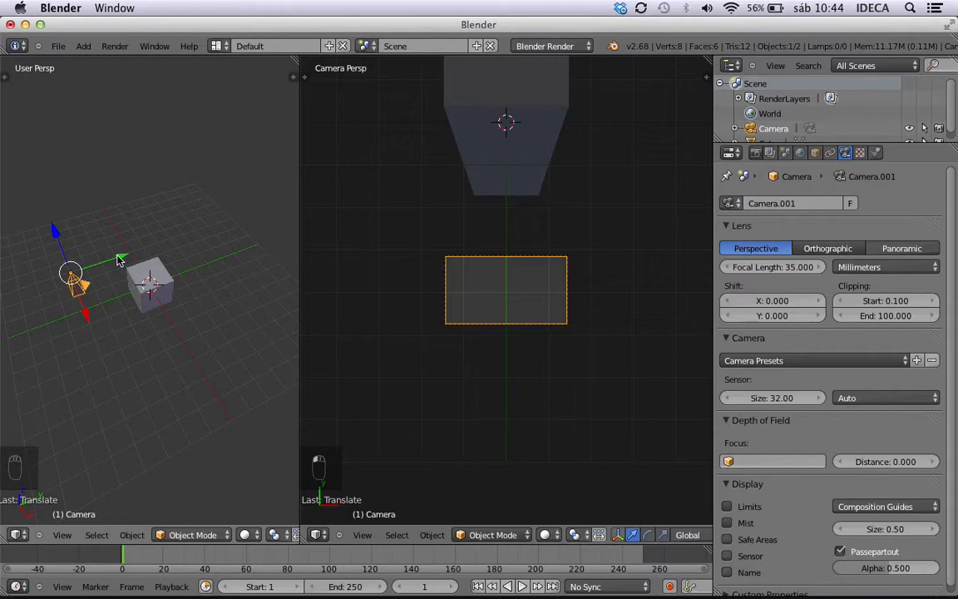
{"action": "key", "text": "r"}
{"action": "type", "text": "45"}
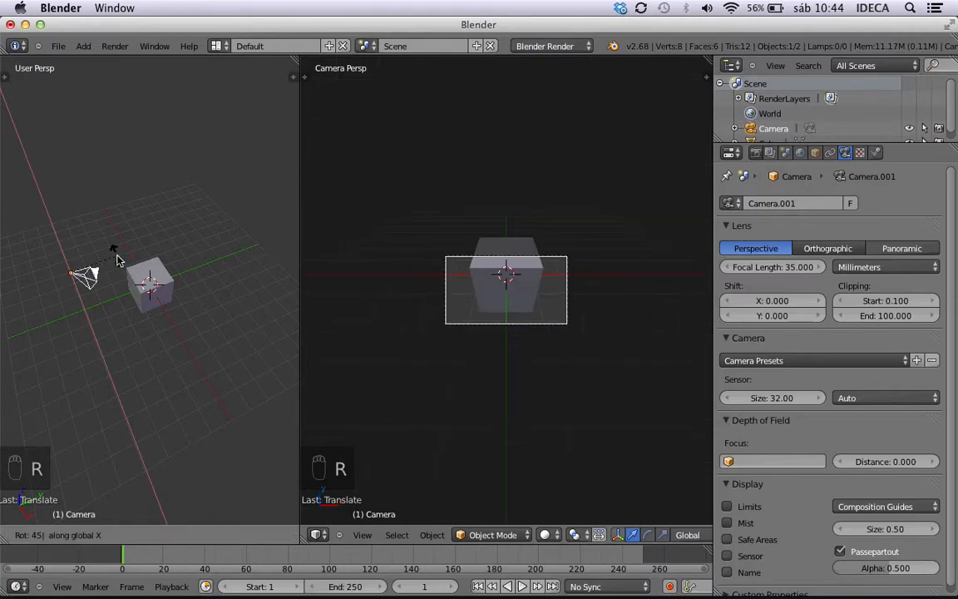
{"action": "key", "text": "Return"}
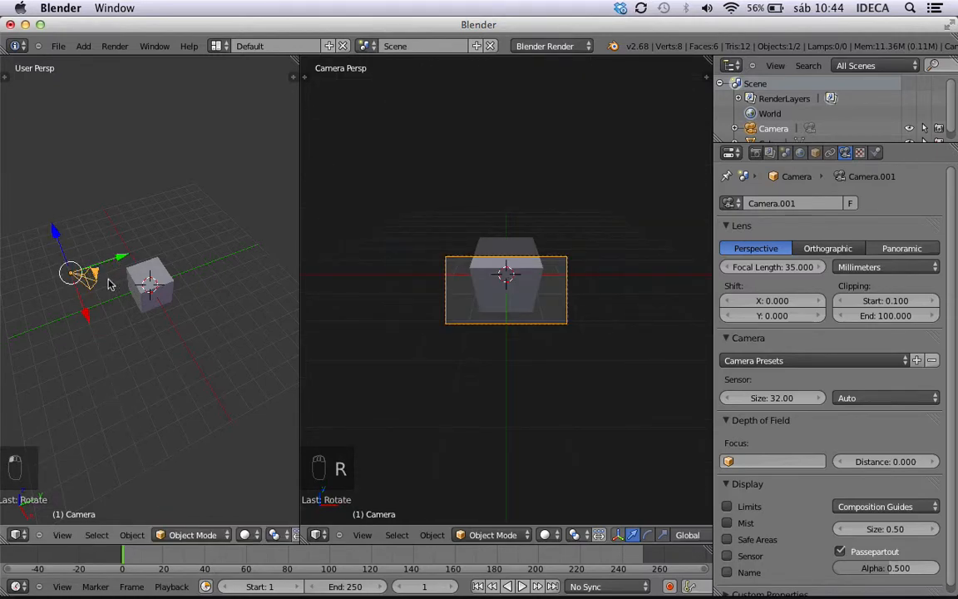
Rotate the camera 45° about the Z axis and move it along positive X to face the cube's corner.
{"action": "key", "text": "r"}
{"action": "type", "text": "z"}
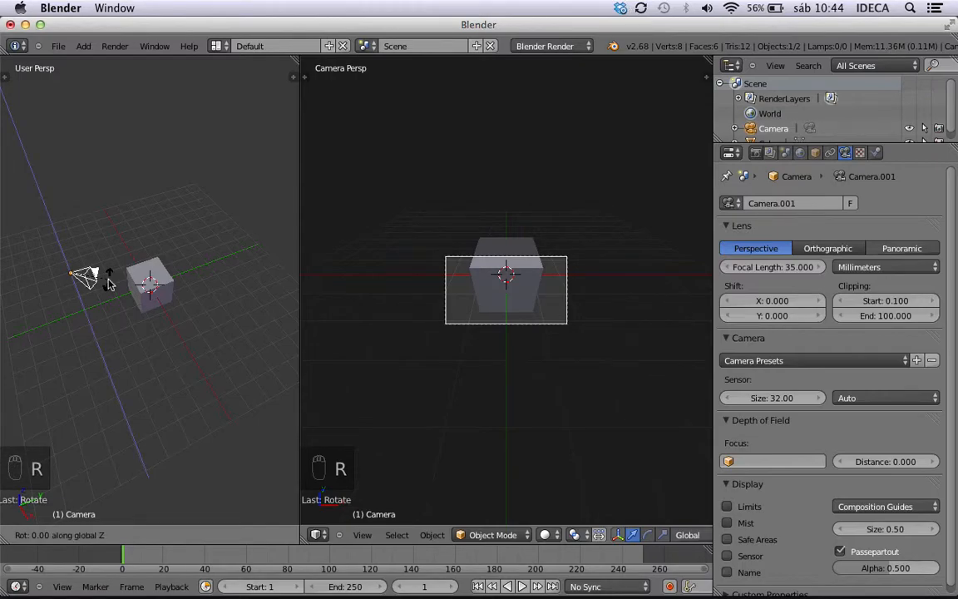
{"action": "type", "text": "45"}
{"action": "left_click", "coordinate": [109, 283]}
{"action": "left_click_drag", "start_coordinate": [85, 312], "coordinate": [116, 395]}
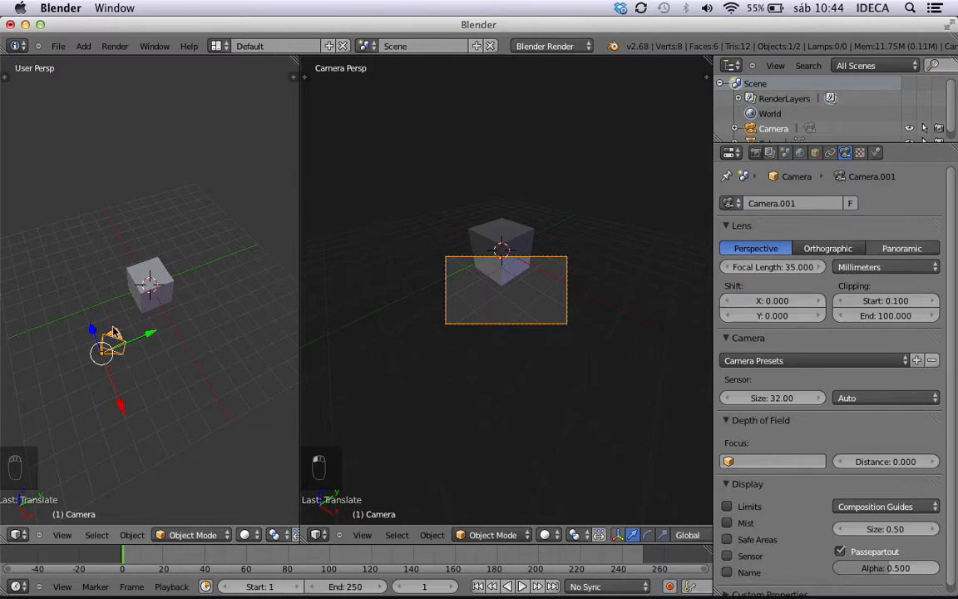
Raise the camera along Z until the whole cube fits inside the camera frame.
{"action": "key", "text": "g"}
{"action": "key", "text": "z"}
{"action": "left_click_drag", "start_coordinate": [97, 316], "coordinate": [96, 314]}
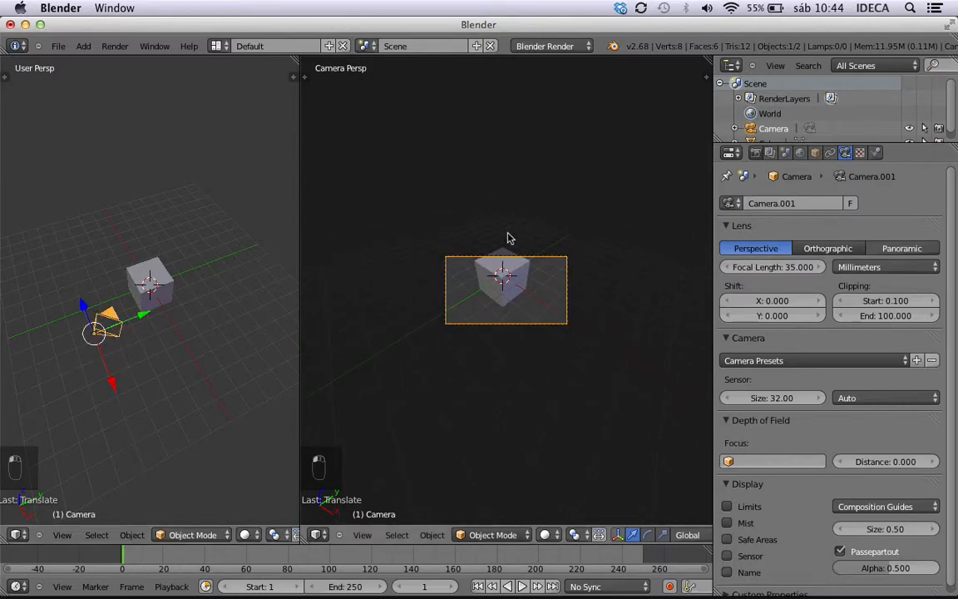
{"action": "scroll", "coordinate": [509, 237], "scroll_direction": "up", "scroll_amount": 7}
{"action": "scroll", "coordinate": [509, 237], "scroll_direction": "down", "scroll_amount": 3}
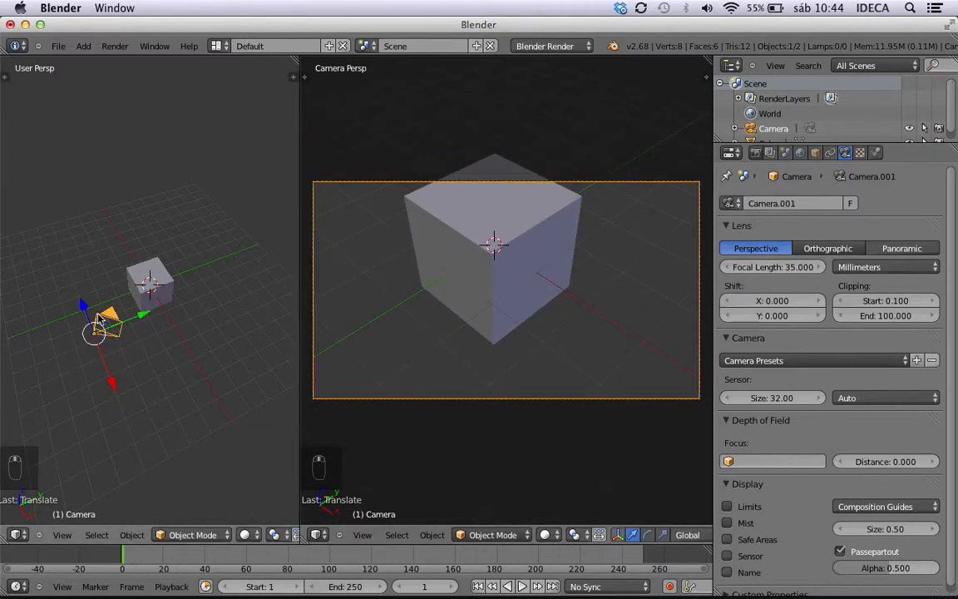
{"action": "key", "text": "g"}
{"action": "key", "text": "z"}
{"action": "left_click", "coordinate": [84, 271]}
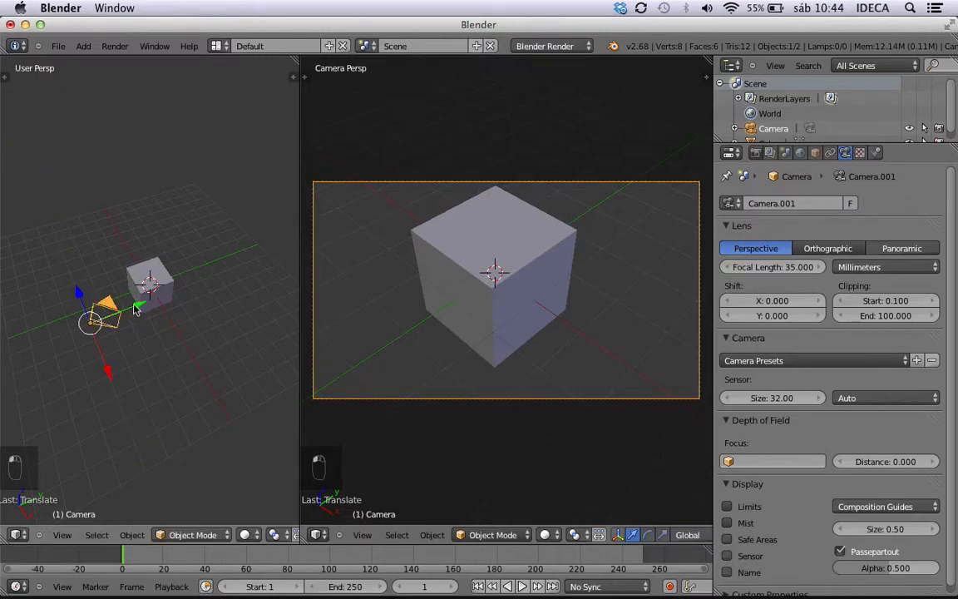
Run an animation render to check the cube from the camera, and return to the camera view.
{"action": "key", "text": "ctrl+F12"}
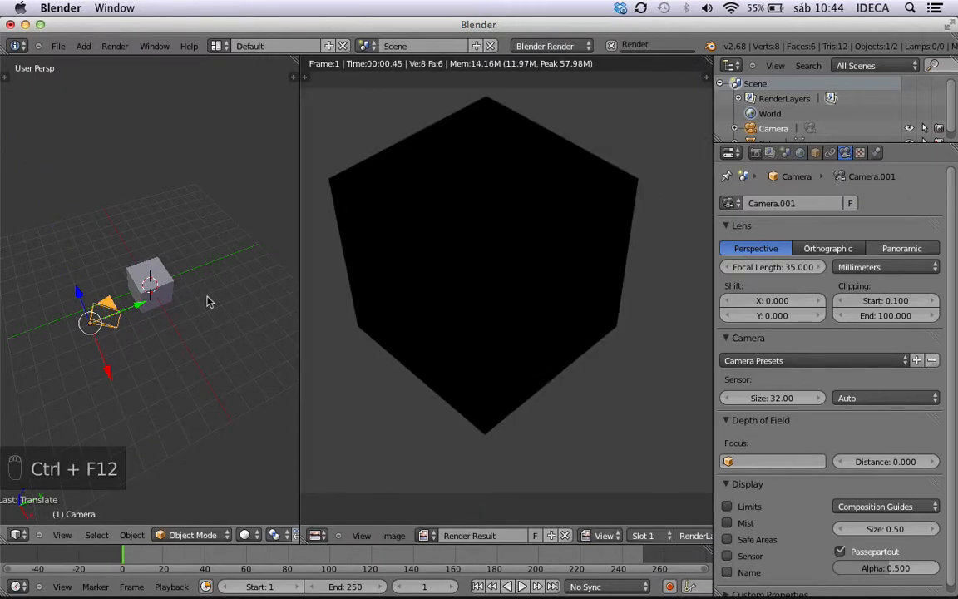
{"action": "key", "text": "Escape"}
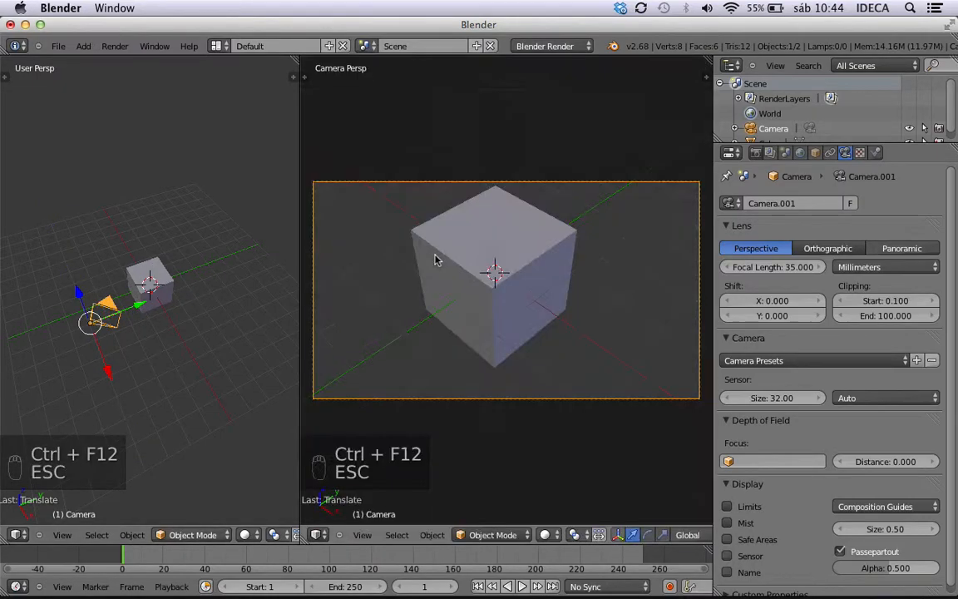
Add a sun lamp and move it up along Z above the cube.
{"action": "left_click", "coordinate": [77, 47]}
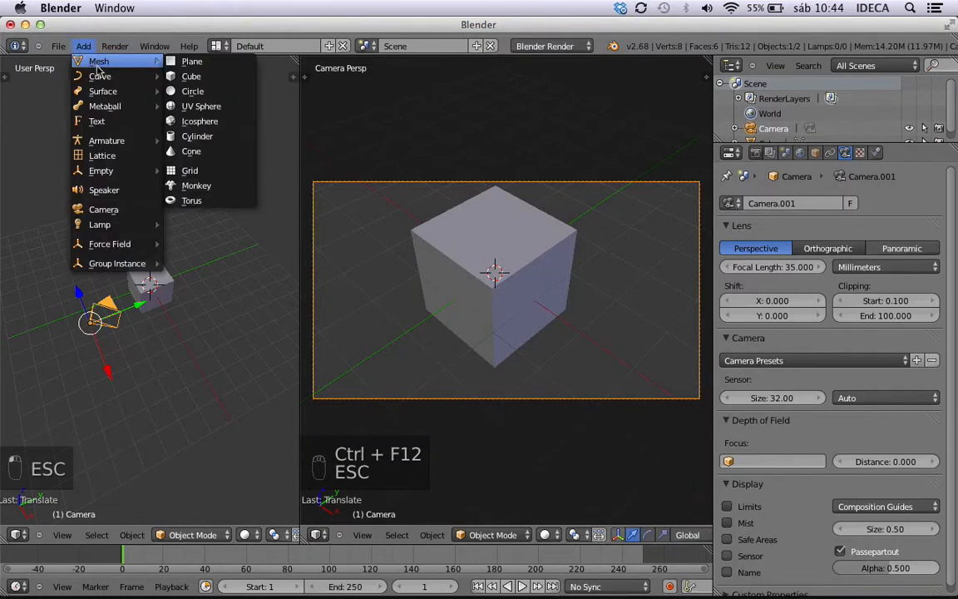
{"action": "mouse_move", "coordinate": [104, 224]}
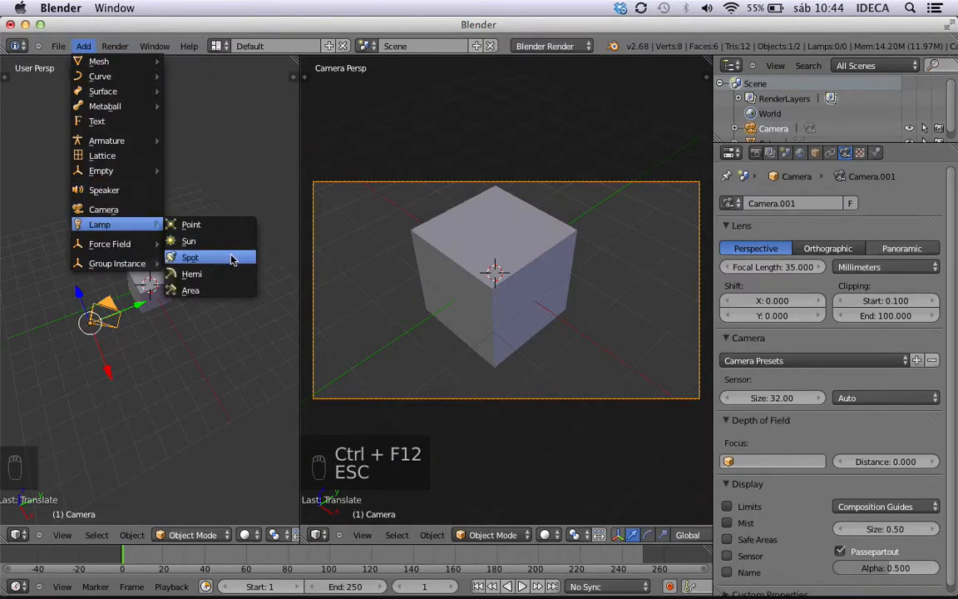
{"action": "left_click", "coordinate": [212, 240]}
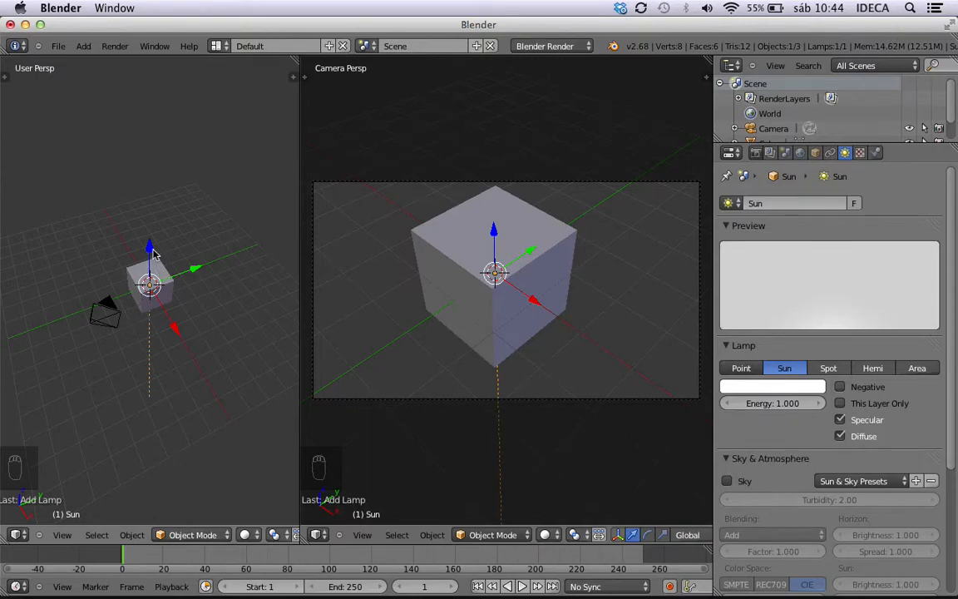
{"action": "key", "text": "g"}
{"action": "key", "text": "z"}
{"action": "left_click", "coordinate": [194, 214]}
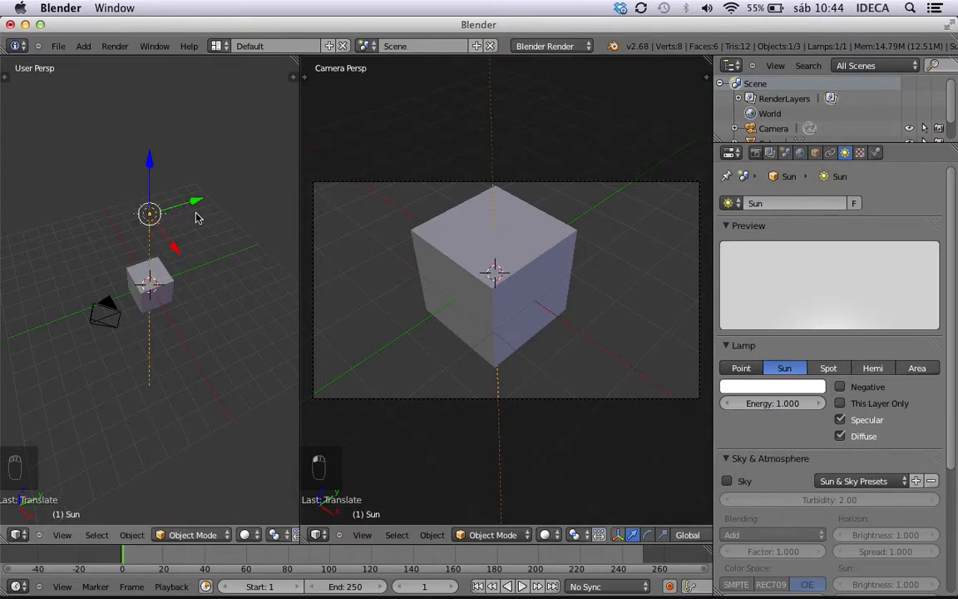
Rotate the sun lamp 45° about X and 45° about Y, and run an animation render to check the lighting.
{"action": "key", "text": "r"}
{"action": "key", "text": "x"}
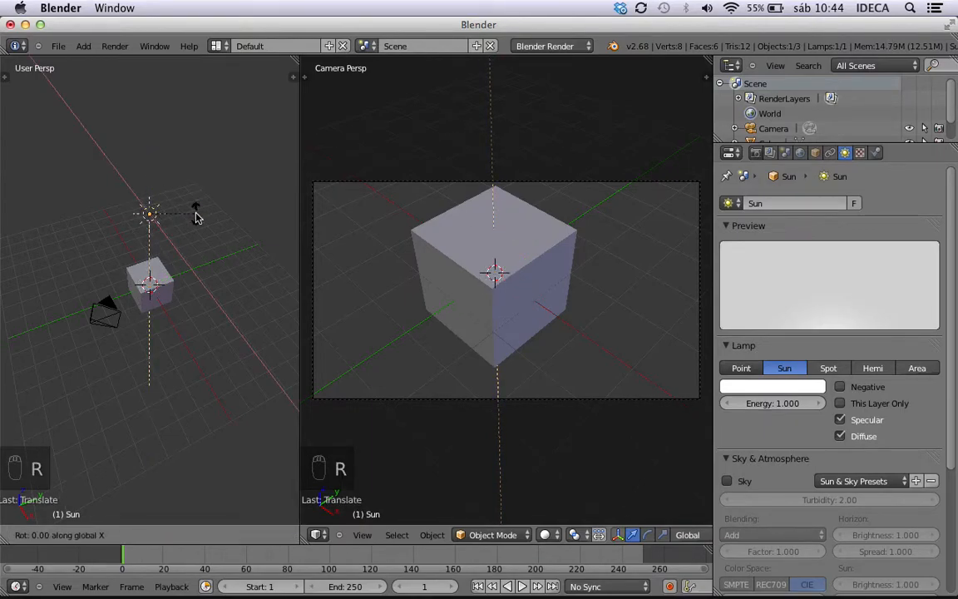
{"action": "type", "text": "45"}
{"action": "left_click", "coordinate": [195, 217]}
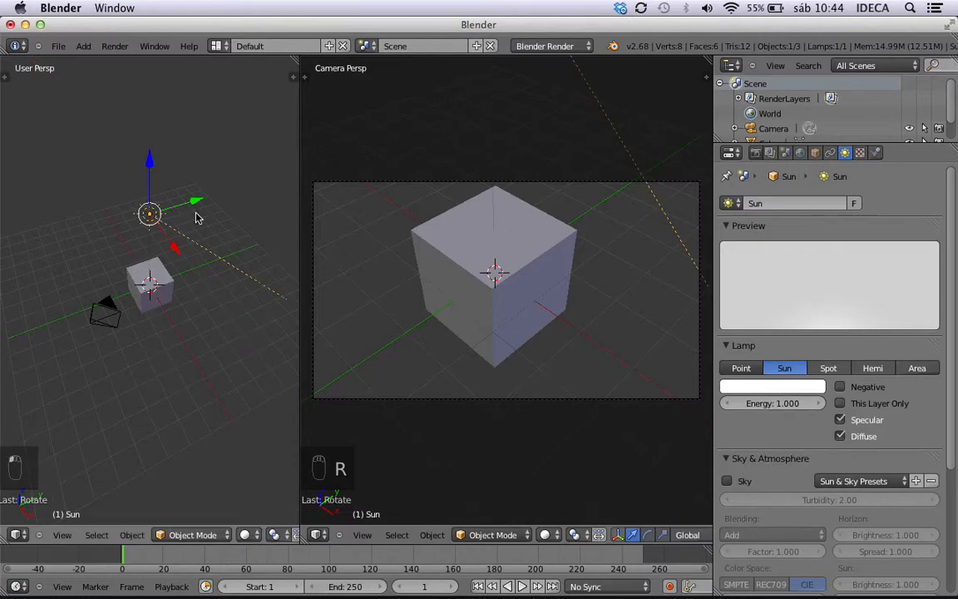
{"action": "key", "text": "r"}
{"action": "key", "text": "y"}
{"action": "type", "text": "45"}
{"action": "left_click", "coordinate": [195, 217]}
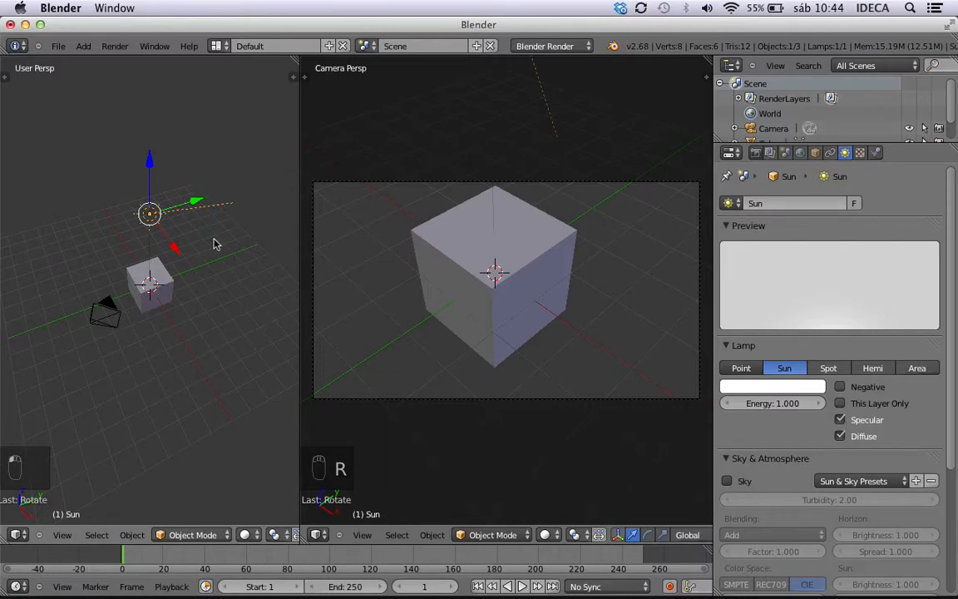
{"action": "key", "text": "ctrl+F12"}
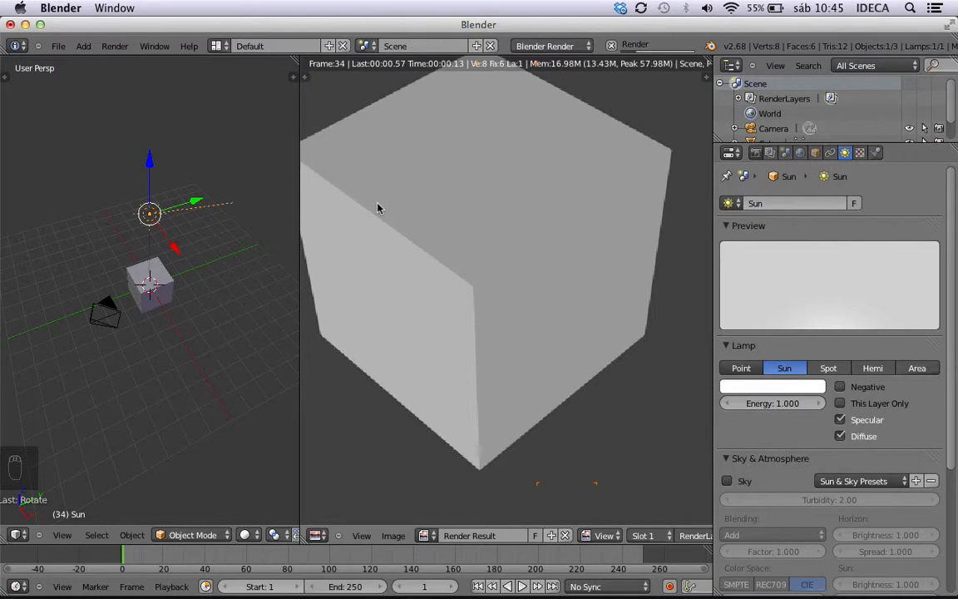
{"action": "key", "text": "Escape"}
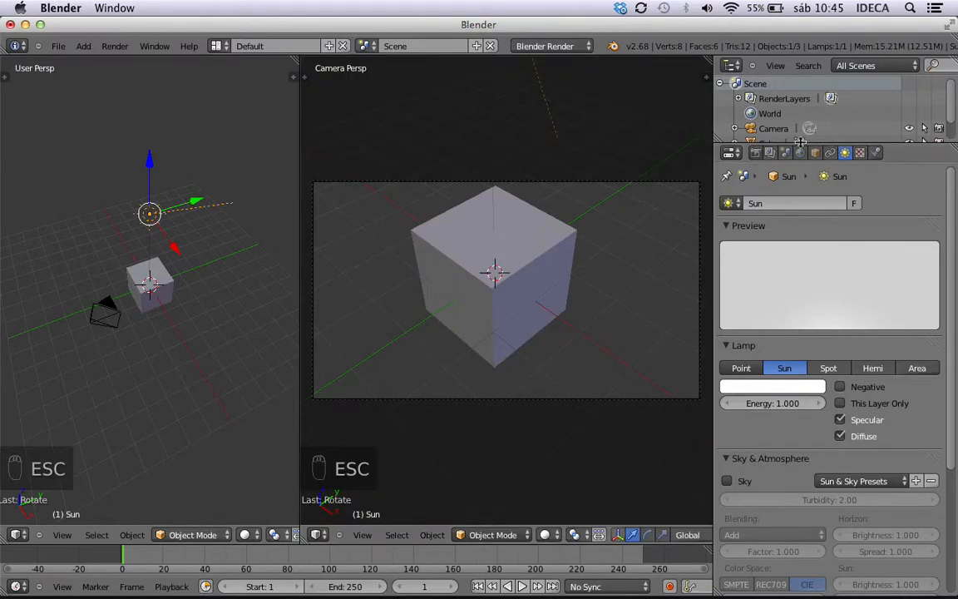
Add a new material to the cube and run an animation render to check its look.
{"action": "right_click", "coordinate": [534, 245]}
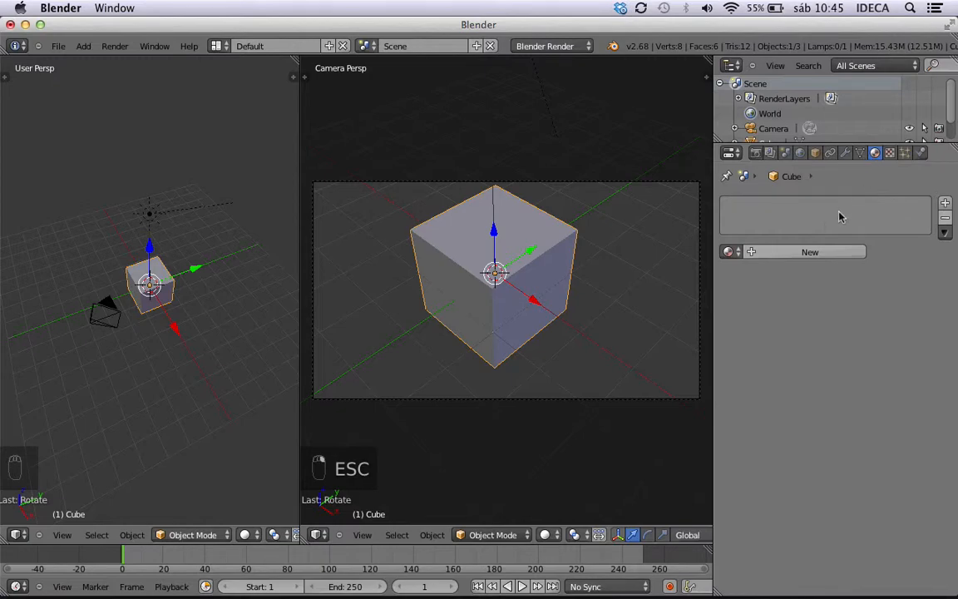
{"action": "left_click", "coordinate": [797, 261]}
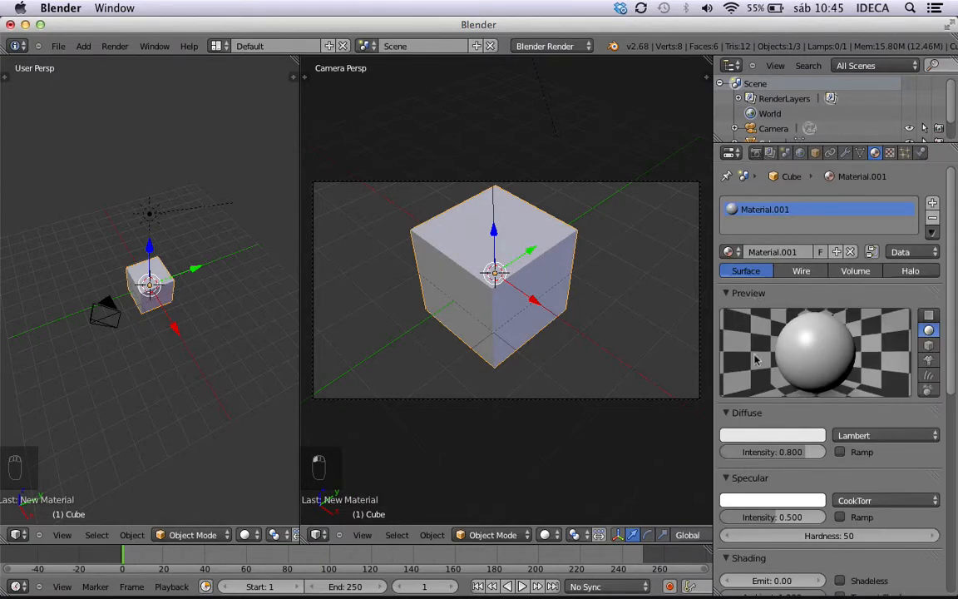
{"action": "scroll", "coordinate": [844, 266], "scroll_direction": "down", "scroll_amount": 10}
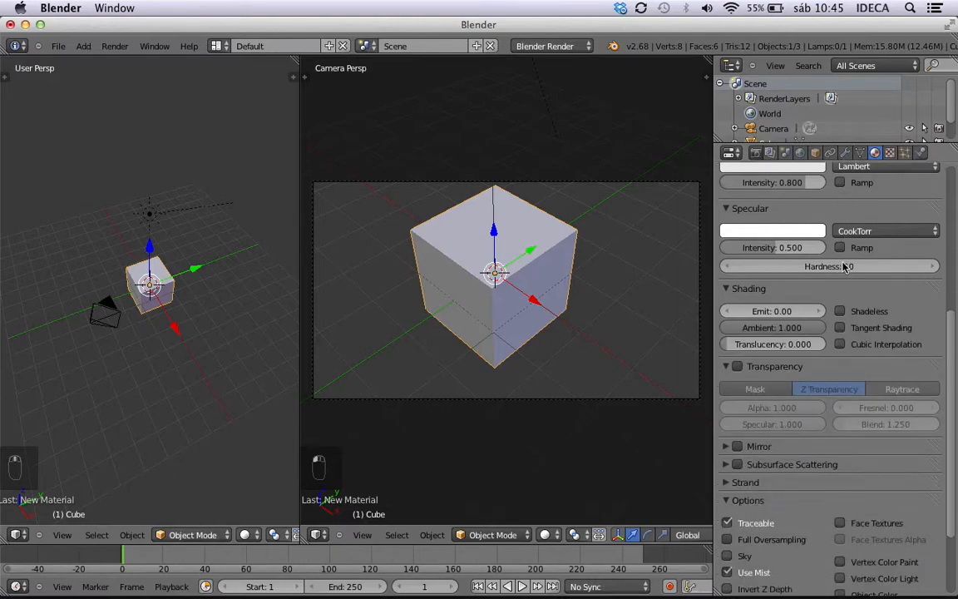
{"action": "scroll", "coordinate": [844, 267], "scroll_direction": "up", "scroll_amount": 10}
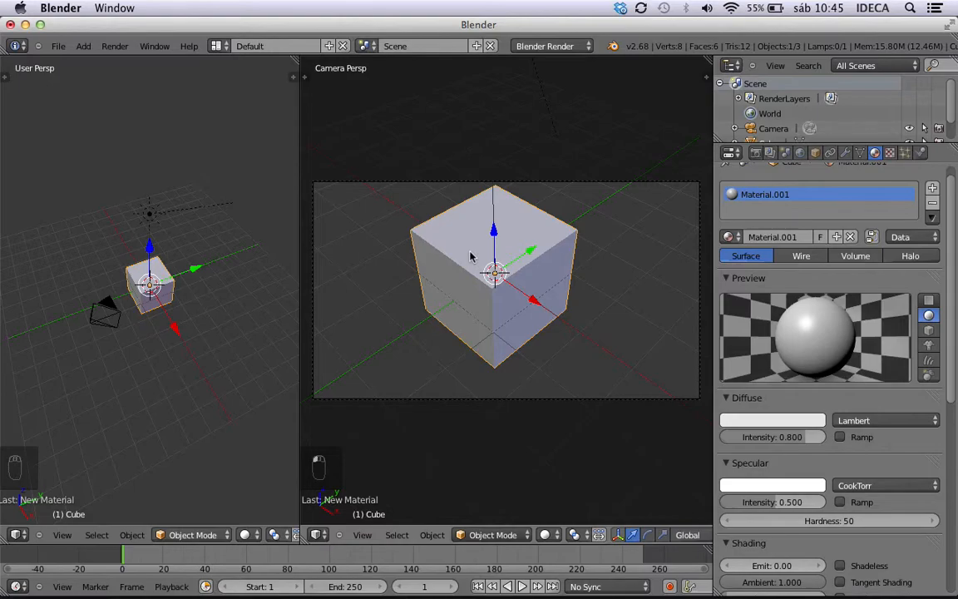
{"action": "key", "text": "ctrl+F12"}
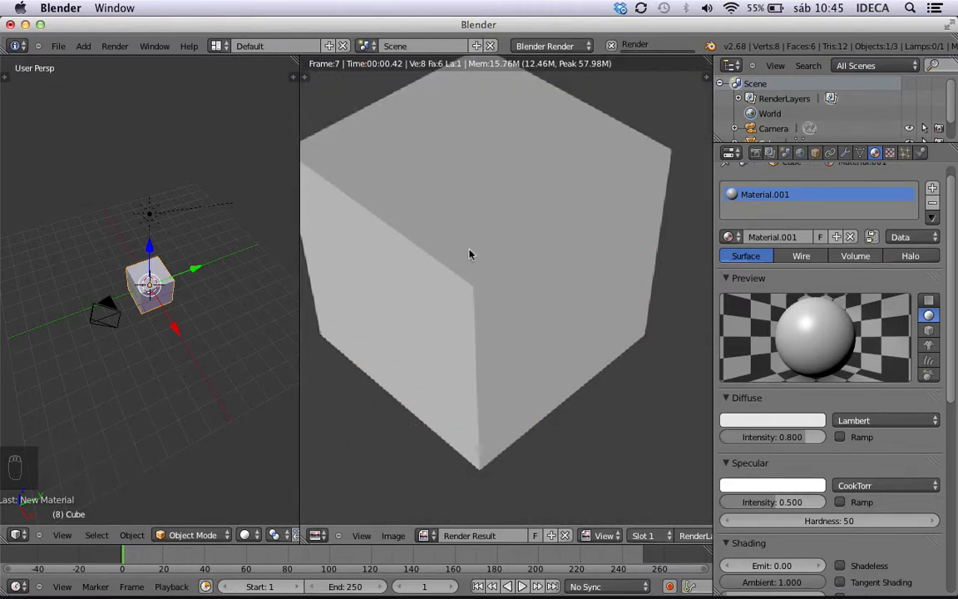
{"action": "key", "text": "Escape"}
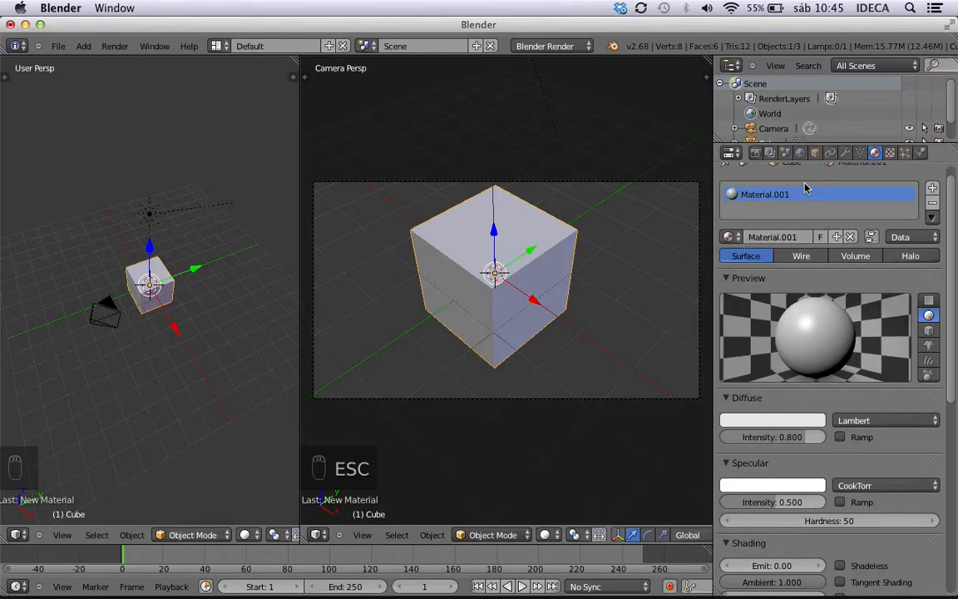
Add two empty material slots to the cube and remove both of them again.
{"action": "left_click", "coordinate": [932, 189]}
{"action": "left_click", "coordinate": [933, 192]}
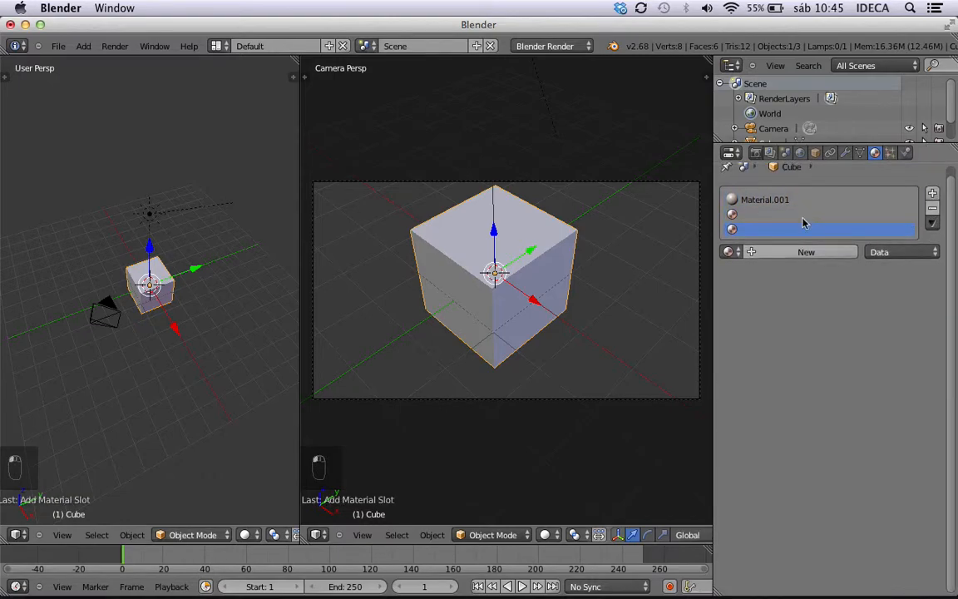
{"action": "left_click", "coordinate": [933, 213]}
{"action": "left_click", "coordinate": [933, 213]}
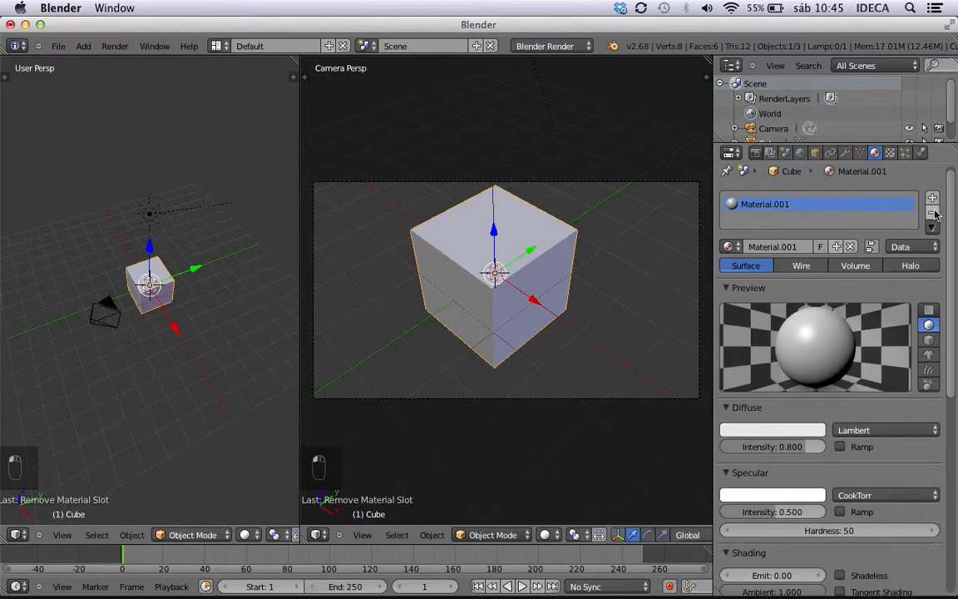
Rename the cube's material as "material cubo".
{"action": "left_click", "coordinate": [774, 247]}
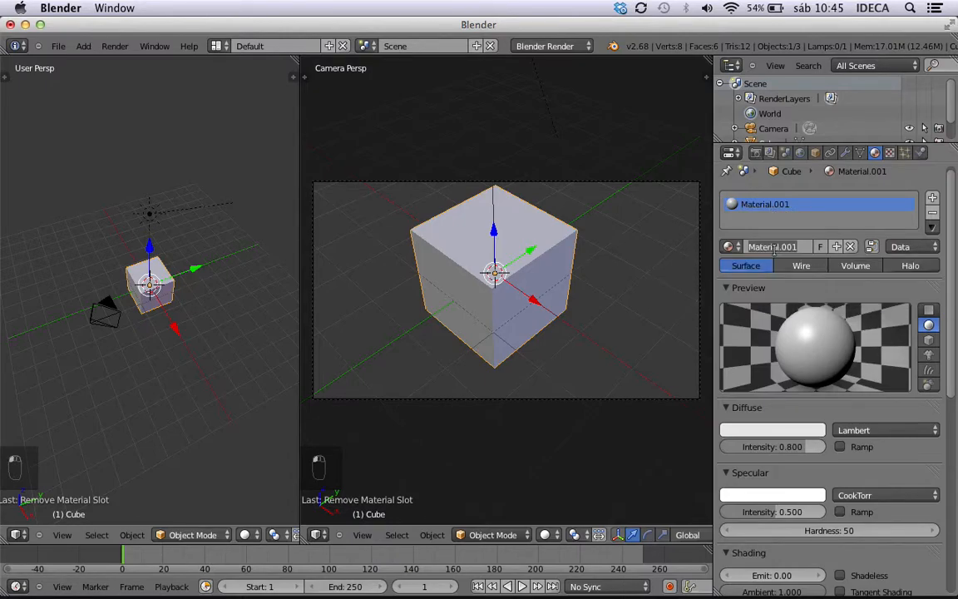
{"action": "type", "text": "materi"}
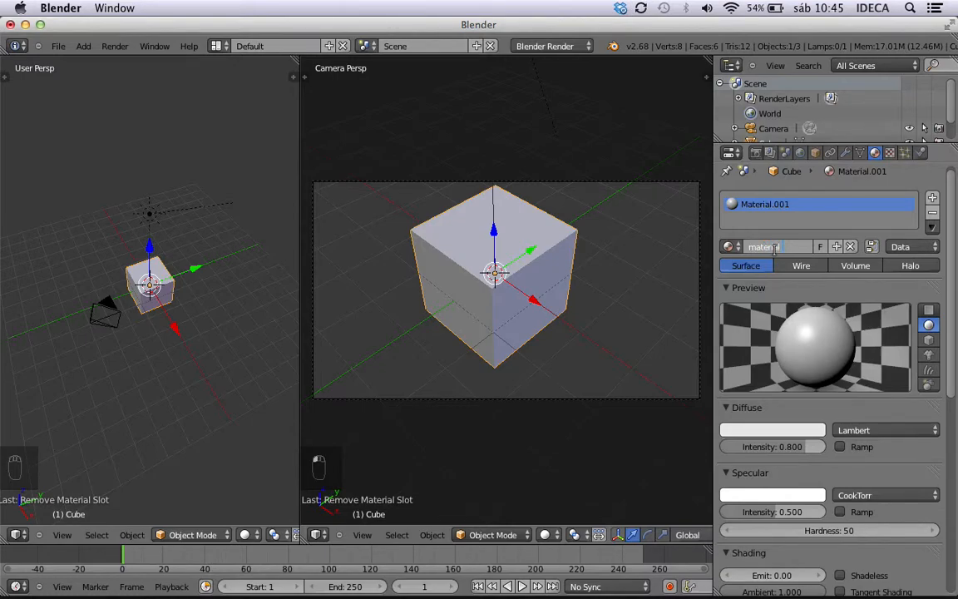
{"action": "type", "text": "al cubo"}
{"action": "key", "text": "Return"}
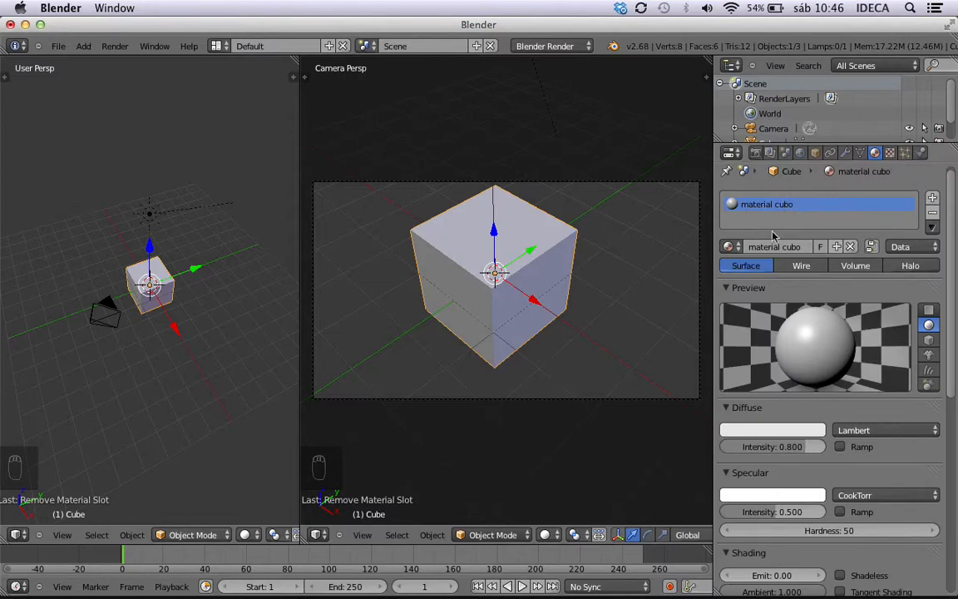
Assign the existing material named Material to the cube, and switch back to "material cubo".
{"action": "left_click", "coordinate": [732, 247]}
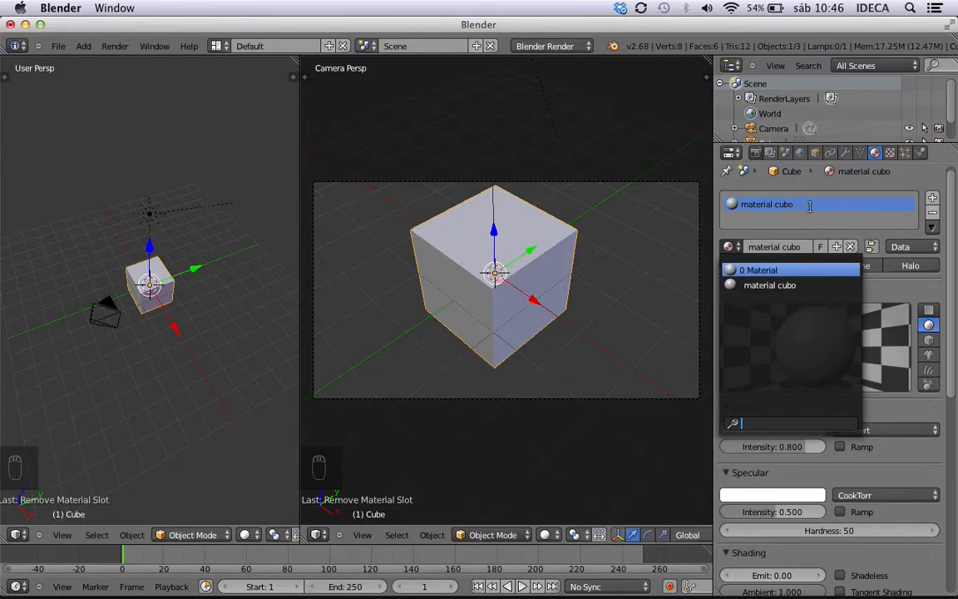
{"action": "left_click", "coordinate": [739, 269]}
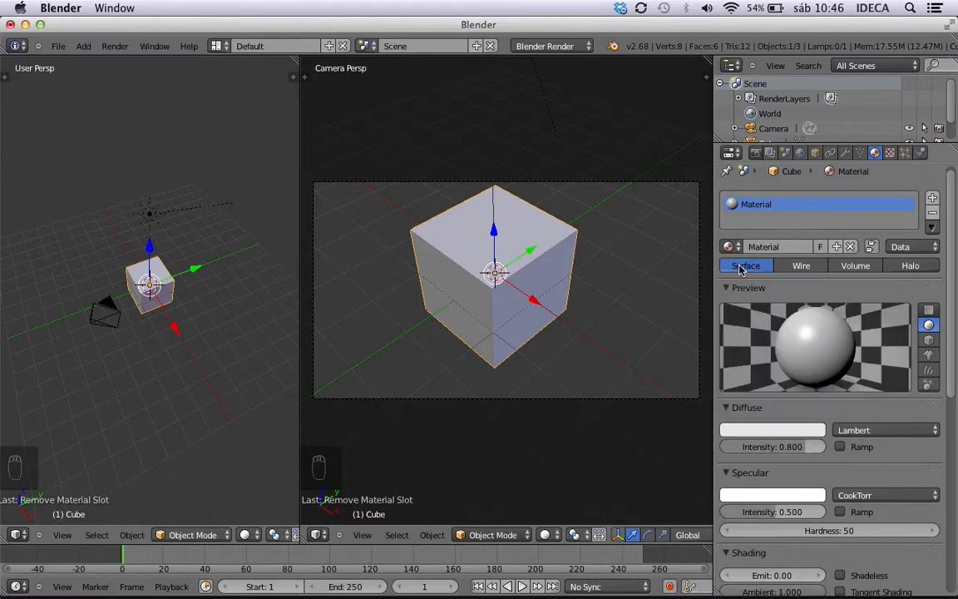
{"action": "left_click", "coordinate": [729, 246]}
{"action": "left_click", "coordinate": [743, 283]}
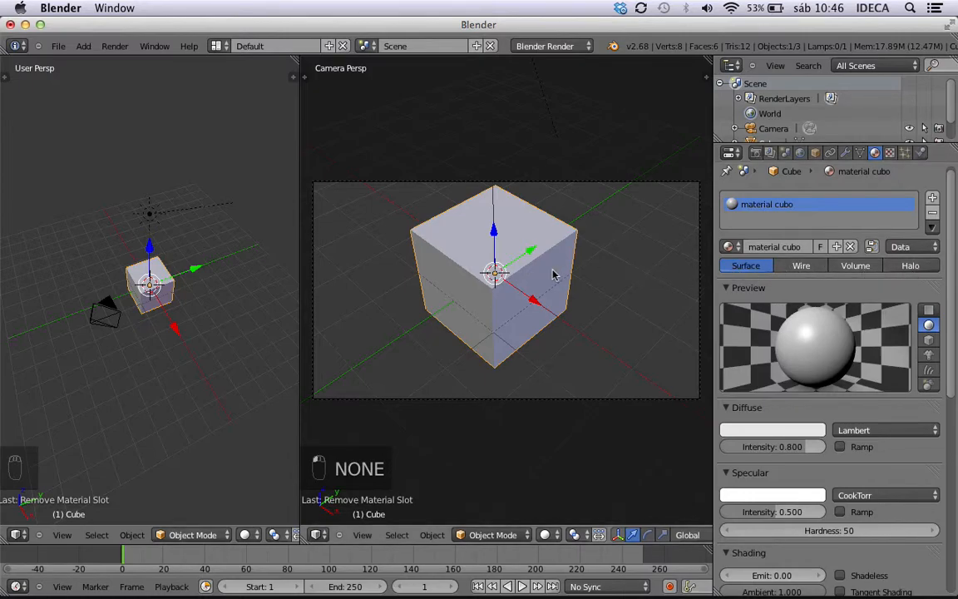
Render the cube with the Surface type, and change the material to Wire and render it again for comparison.
{"action": "key", "text": "ctrl+F12"}
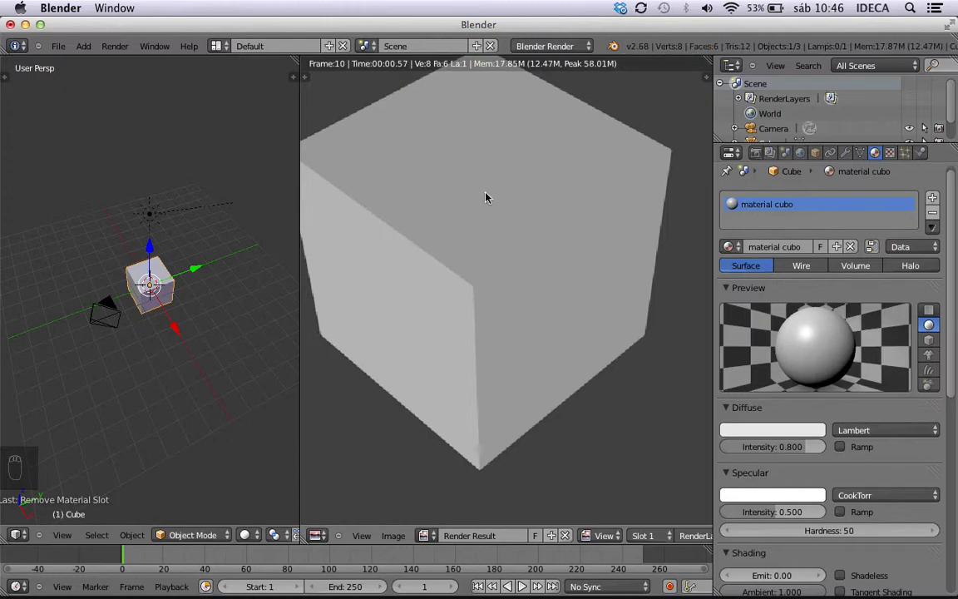
{"action": "key", "text": "Escape"}
{"action": "left_click", "coordinate": [801, 266]}
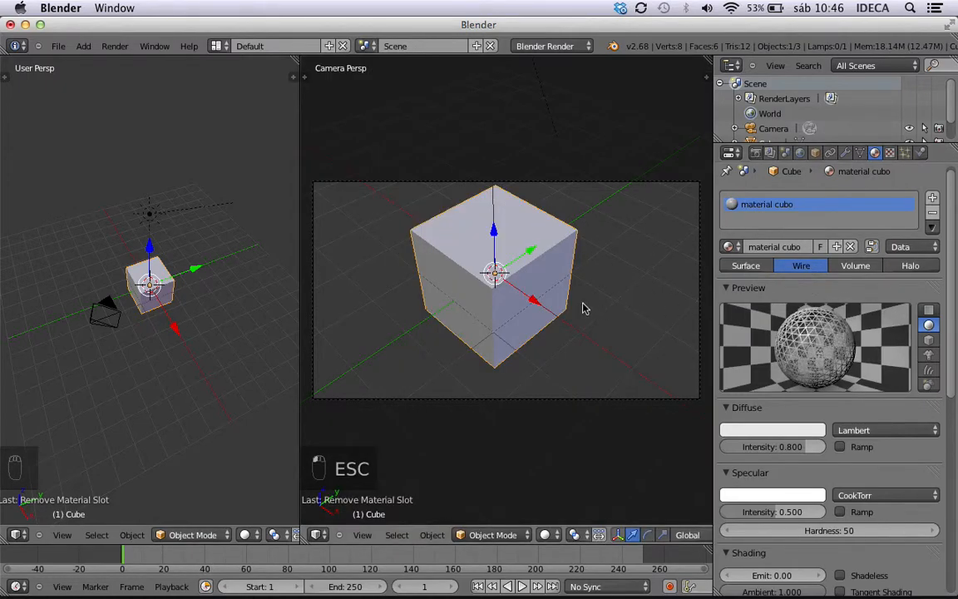
{"action": "key", "text": "ctrl+F12"}
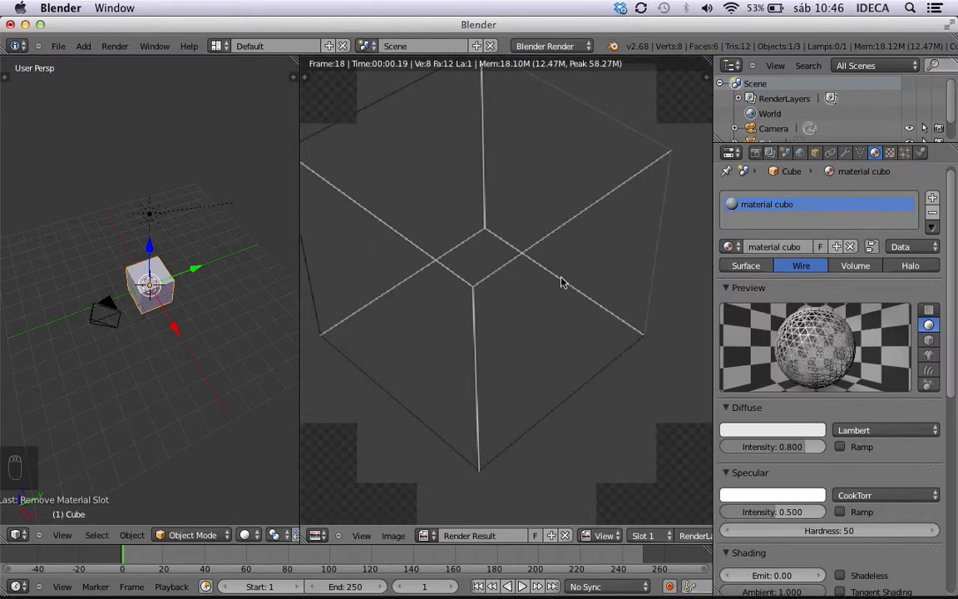
{"action": "key", "text": "Escape"}
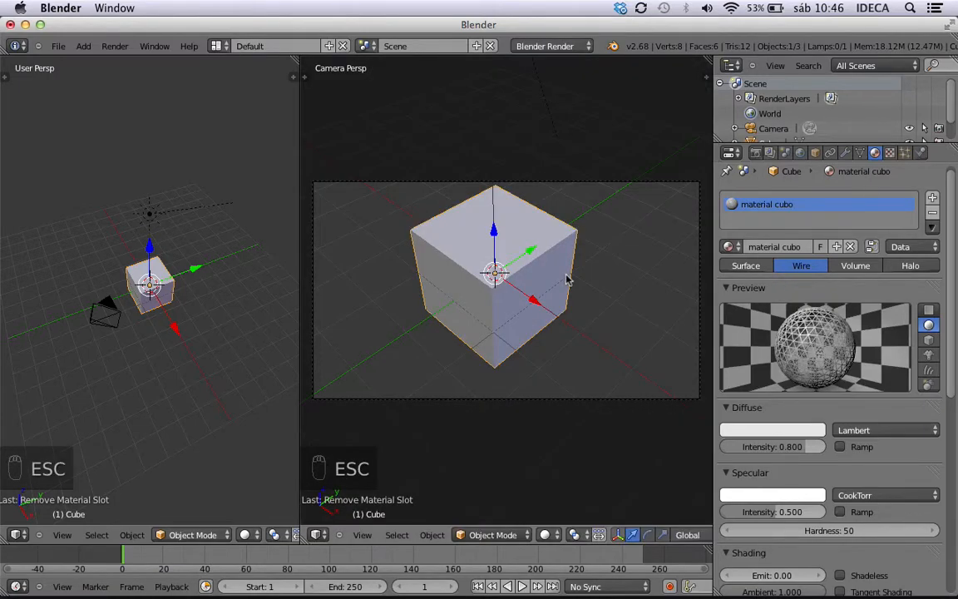
{"action": "scroll", "coordinate": [565, 279], "scroll_direction": "down", "scroll_amount": 3}
{"action": "scroll", "coordinate": [566, 279], "scroll_direction": "up", "scroll_amount": 3}
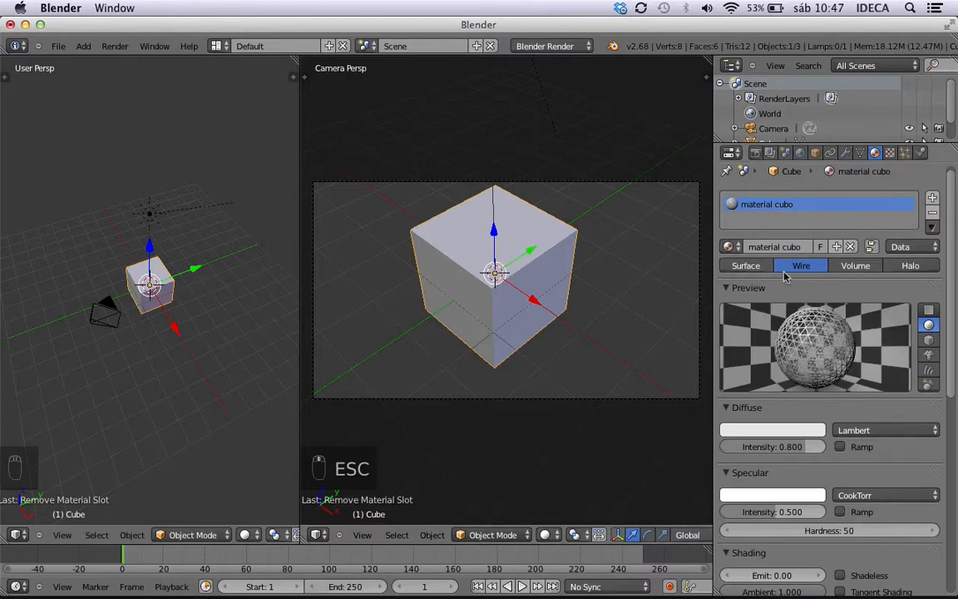
Change the cube's material type to Volume and run an animation render to check the effect.
{"action": "left_click", "coordinate": [856, 266]}
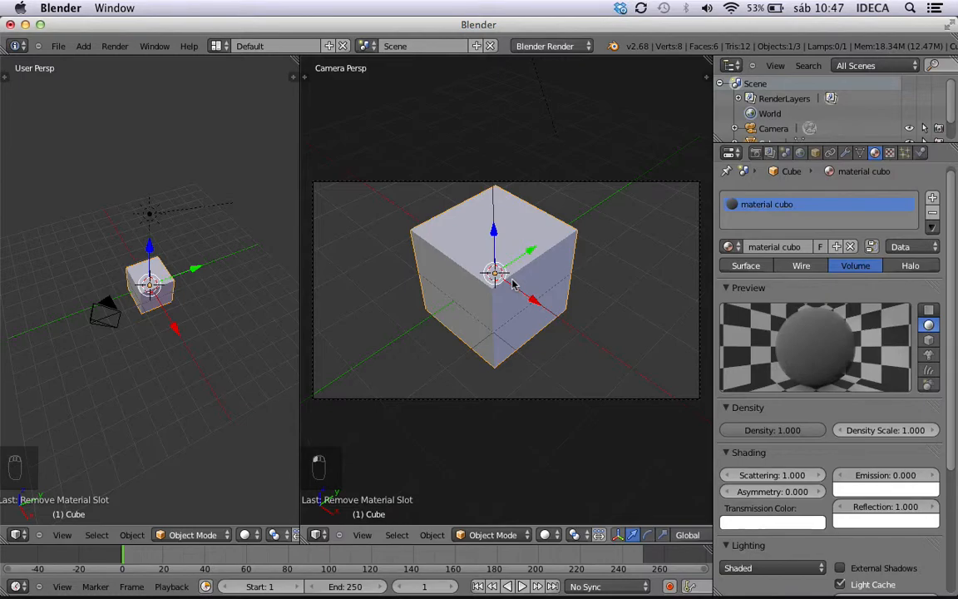
{"action": "key", "text": "ctrl+F12"}
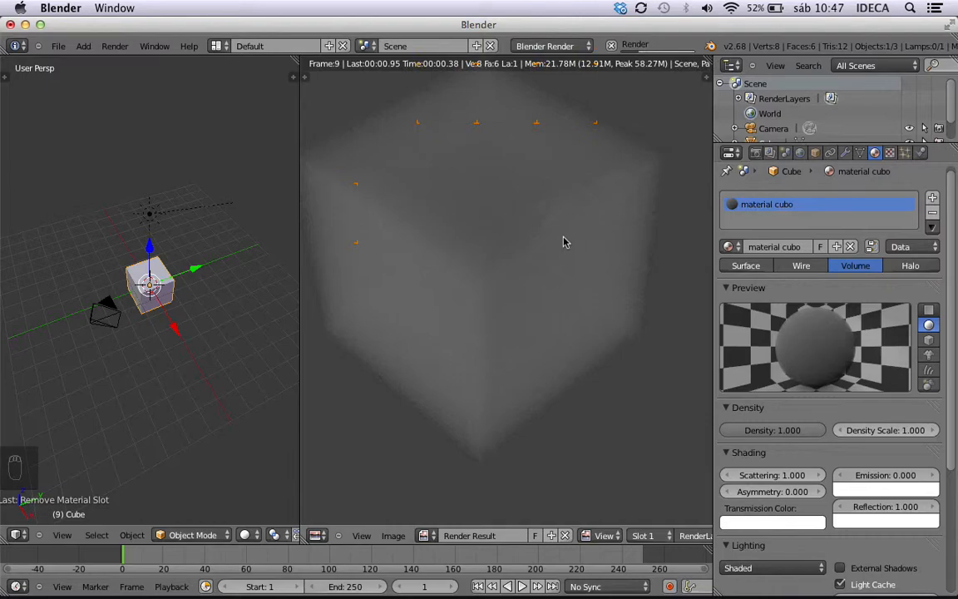
{"action": "key", "text": "Escape"}
{"action": "key", "text": "Escape"}
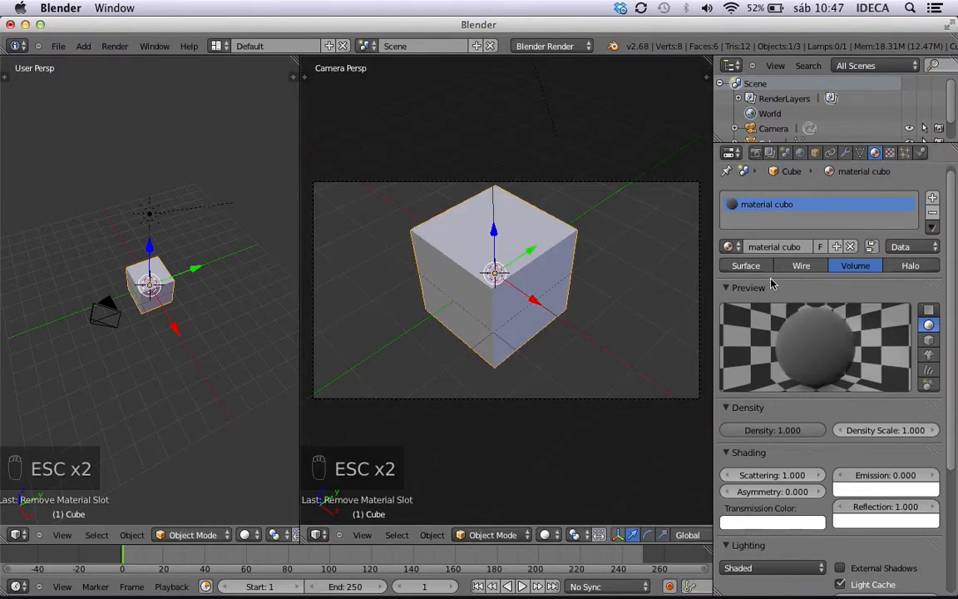
Change the cube's material type to Halo and run an animation render to check the effect.
{"action": "left_click", "coordinate": [911, 265]}
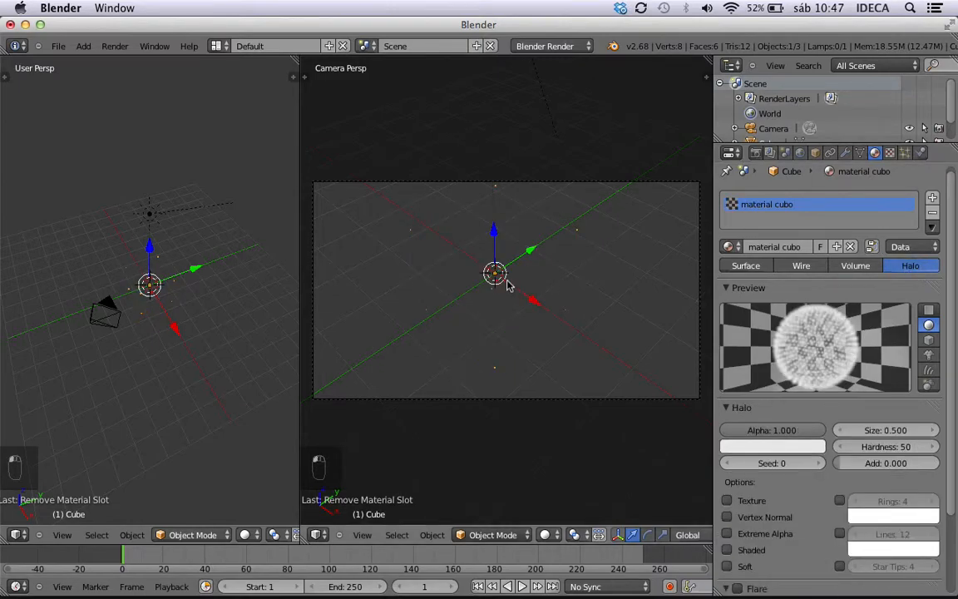
{"action": "key", "text": "ctrl+F12"}
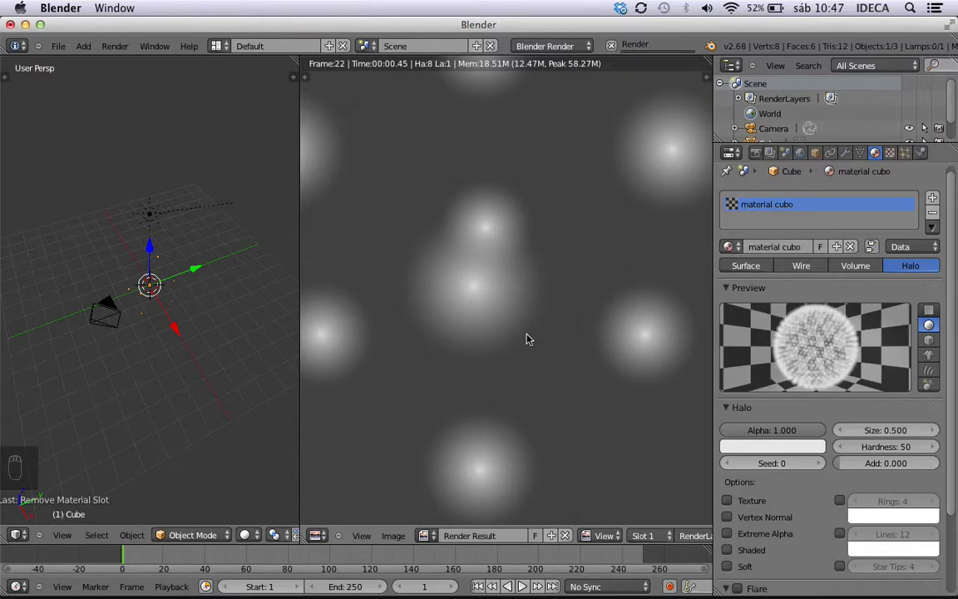
{"action": "key", "text": "Escape"}
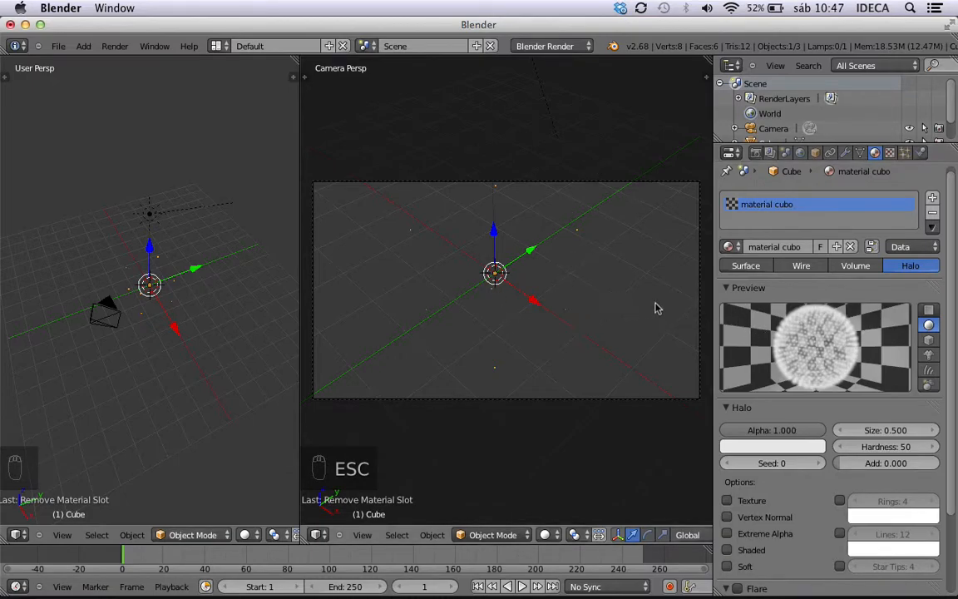
Compare the Surface, Wire, Volume and Halo types of "material cubo" in the preview, ending with Surface.
{"action": "left_click", "coordinate": [734, 267]}
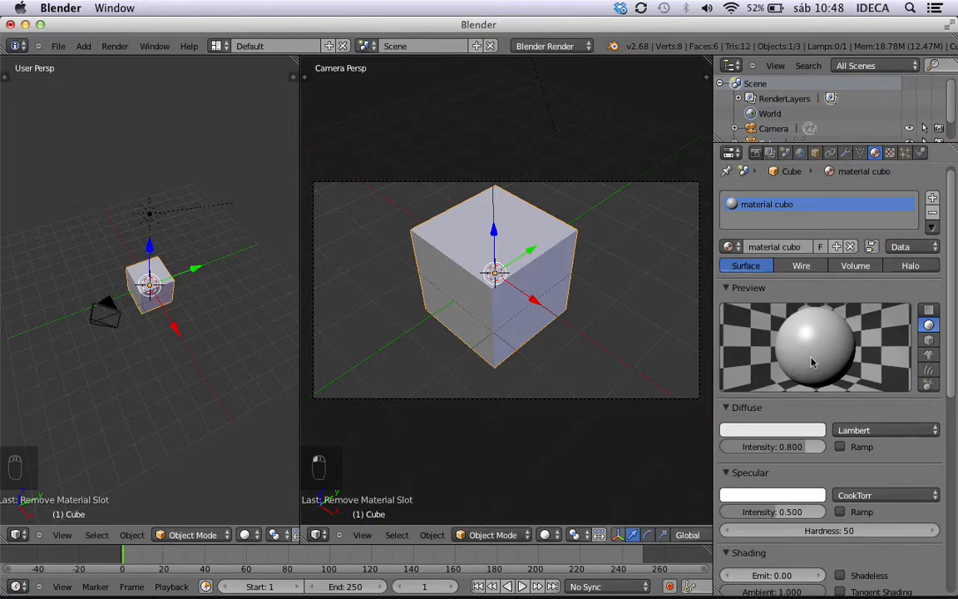
{"action": "left_click", "coordinate": [801, 265]}
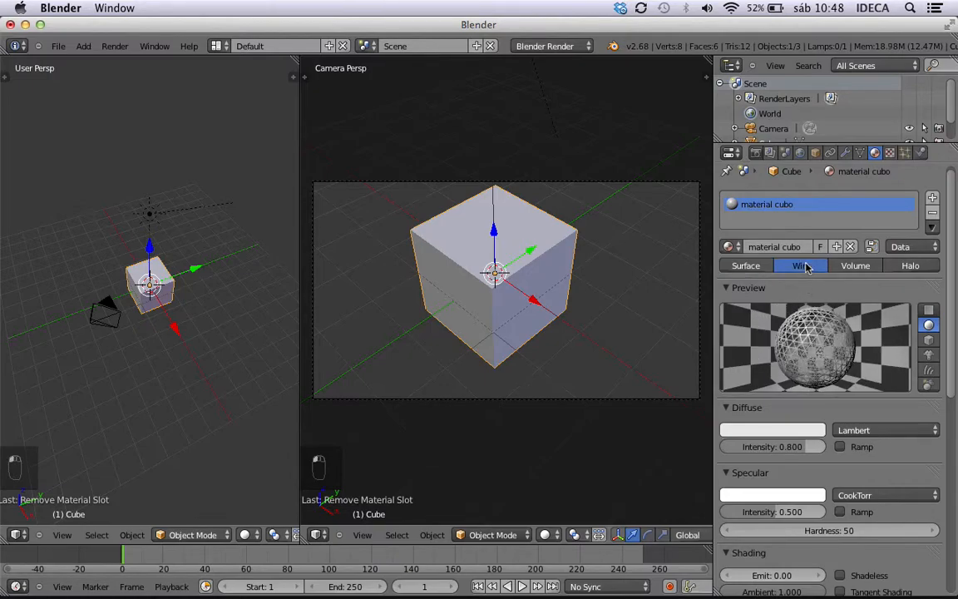
{"action": "left_click", "coordinate": [859, 266]}
{"action": "left_click", "coordinate": [910, 265]}
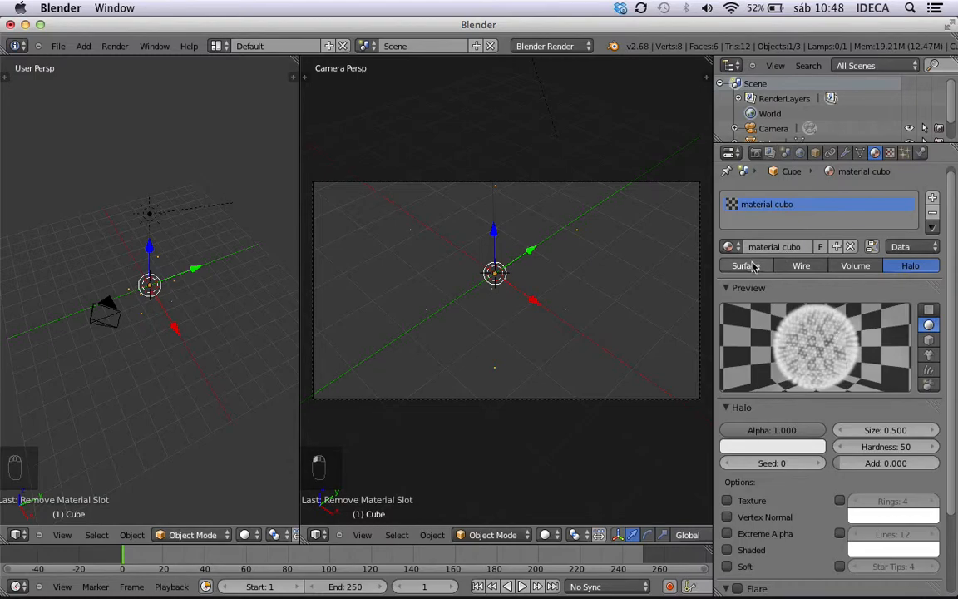
{"action": "left_click", "coordinate": [747, 266]}
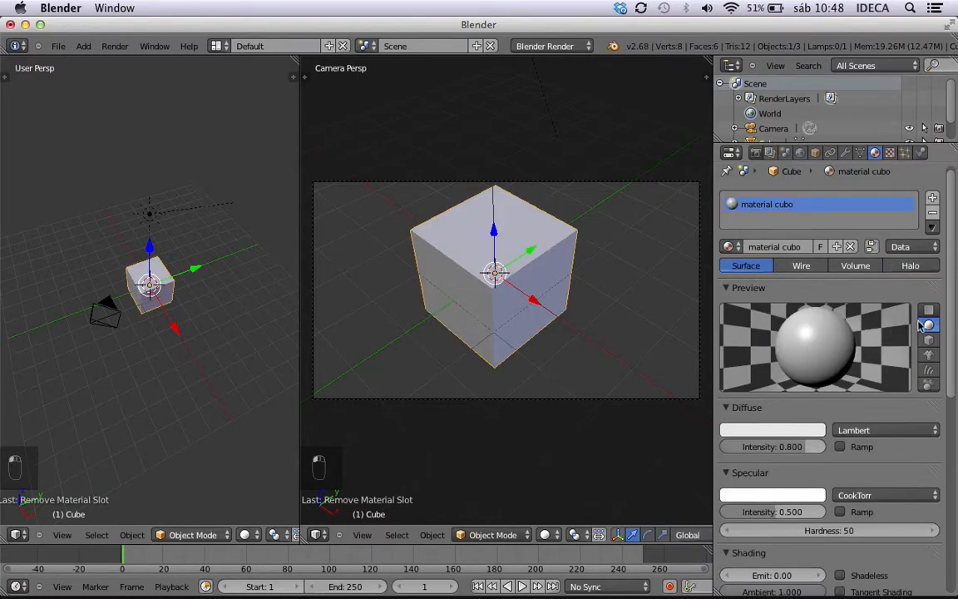
Compare the flat, sphere, cube, monkey, hair and sky sphere preview shapes of "material cubo", ending with the sphere.
{"action": "left_click", "coordinate": [930, 313]}
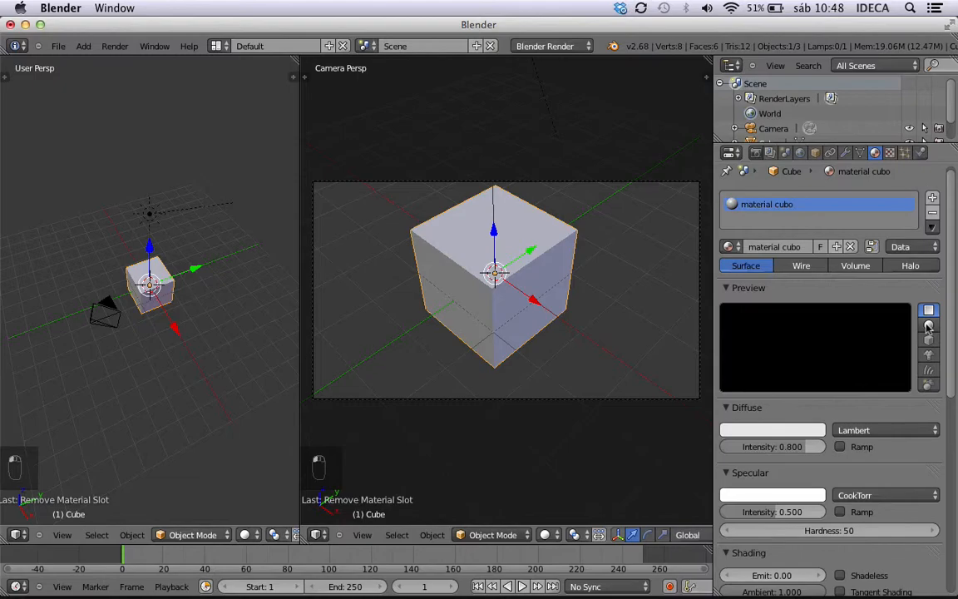
{"action": "left_click", "coordinate": [930, 325]}
{"action": "left_click", "coordinate": [930, 340]}
{"action": "left_click", "coordinate": [929, 356]}
{"action": "left_click", "coordinate": [929, 370]}
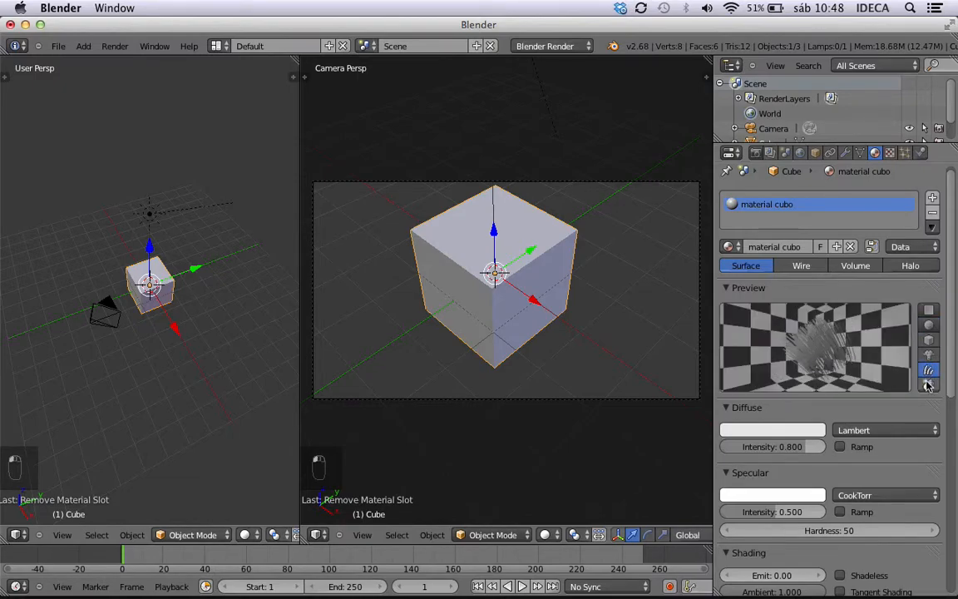
{"action": "left_click", "coordinate": [930, 385]}
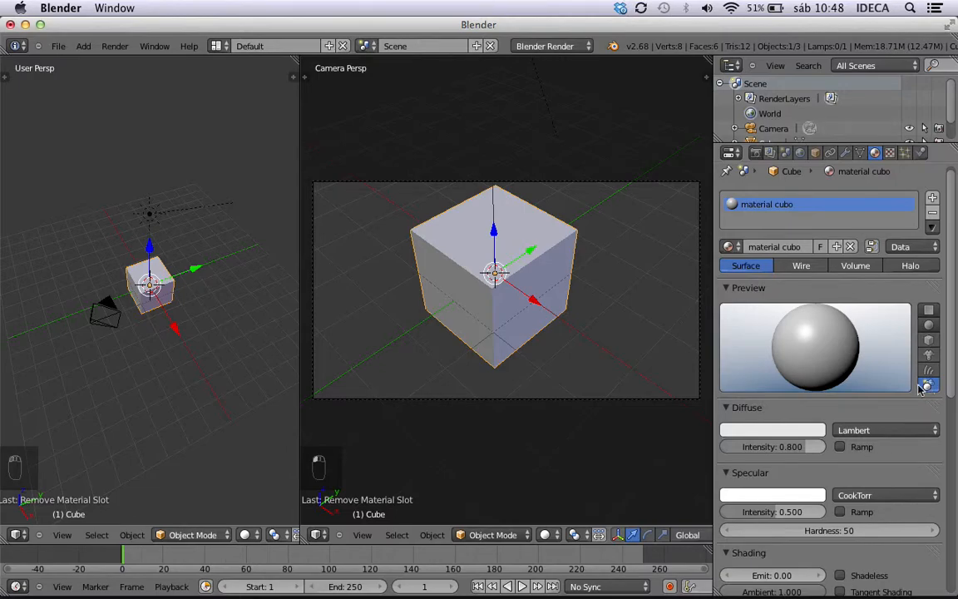
{"action": "left_click", "coordinate": [928, 373]}
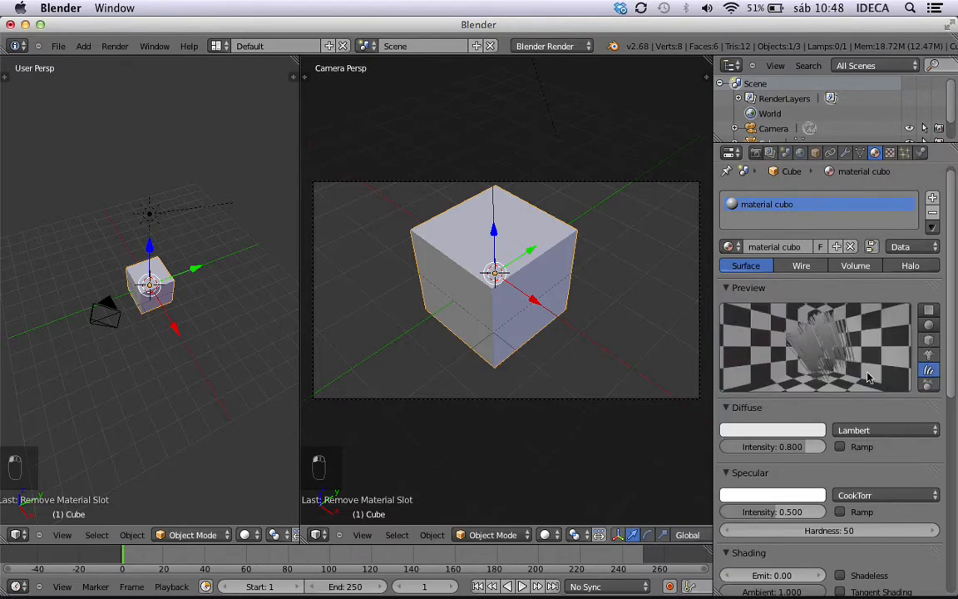
{"action": "left_click", "coordinate": [930, 357]}
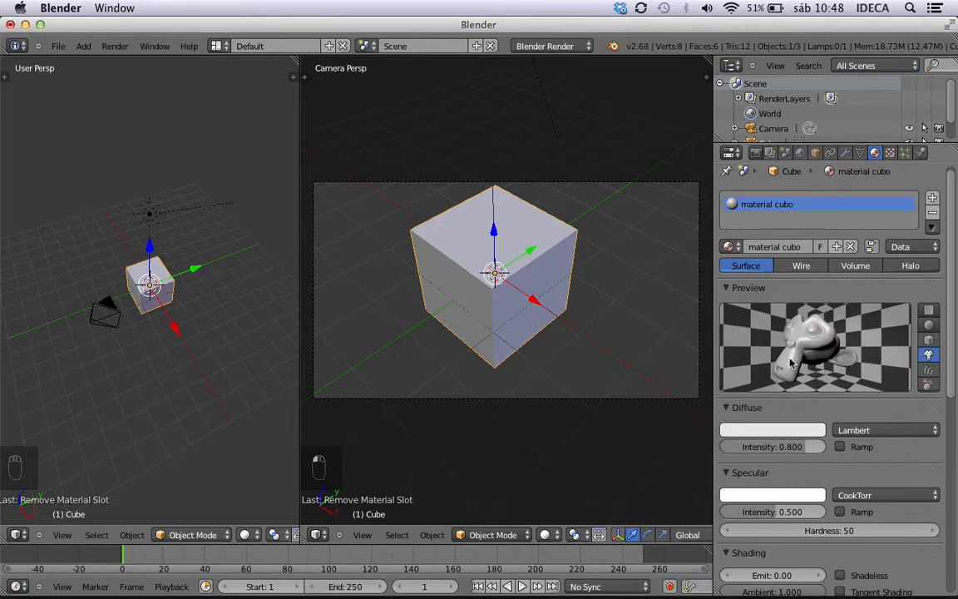
{"action": "left_click", "coordinate": [929, 341]}
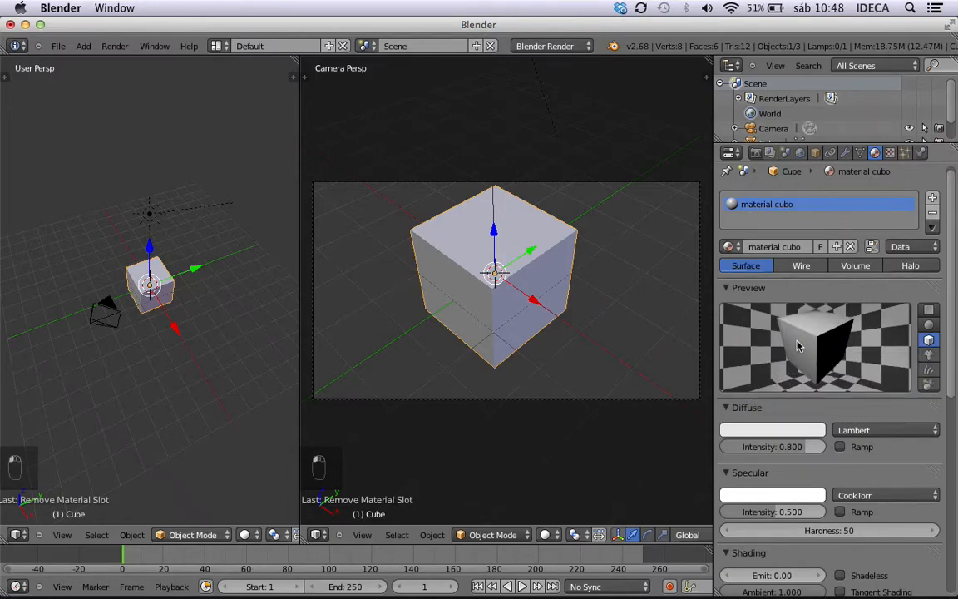
{"action": "left_click", "coordinate": [929, 326]}
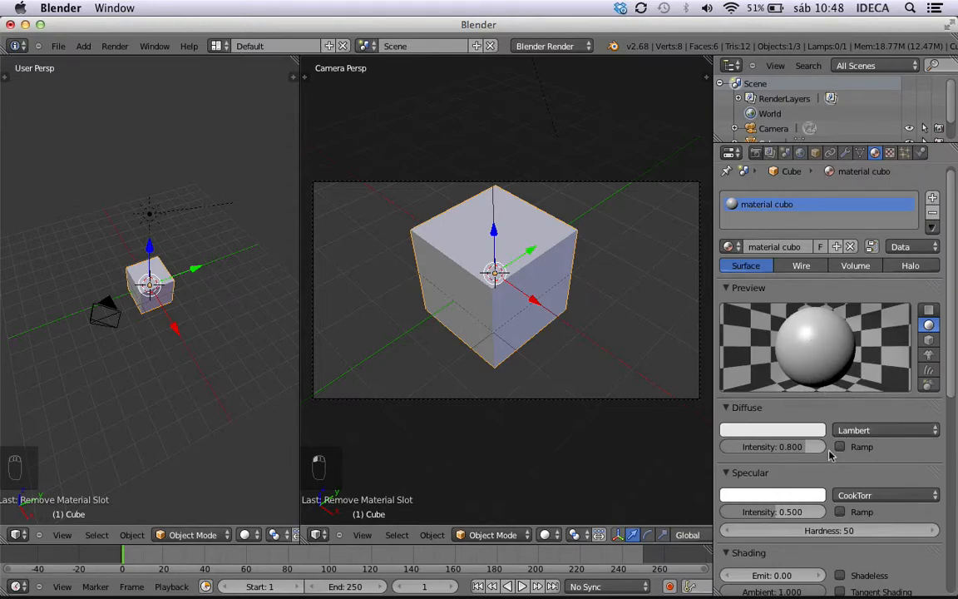
Collapse the Preview section of "material cubo" to make room for the shading settings.
{"action": "scroll", "coordinate": [801, 316], "scroll_direction": "down", "scroll_amount": 3}
{"action": "scroll", "coordinate": [801, 316], "scroll_direction": "down", "scroll_amount": 3}
{"action": "scroll", "coordinate": [801, 316], "scroll_direction": "up", "scroll_amount": 5}
{"action": "left_click", "coordinate": [729, 263]}
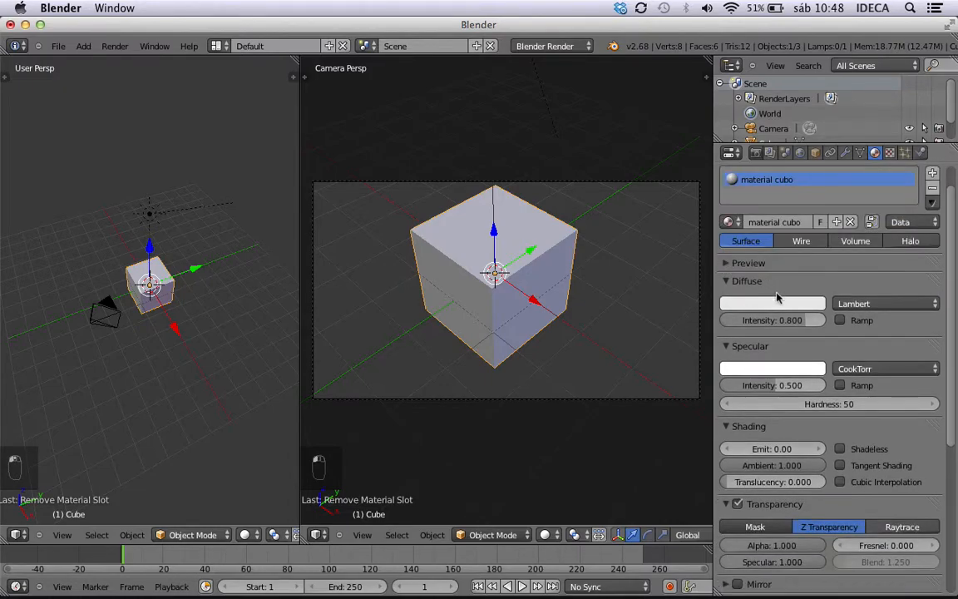
Set the cube material's diffuse colour to a bright purple and run an animation render to check it.
{"action": "scroll", "coordinate": [774, 275], "scroll_direction": "down", "scroll_amount": 2}
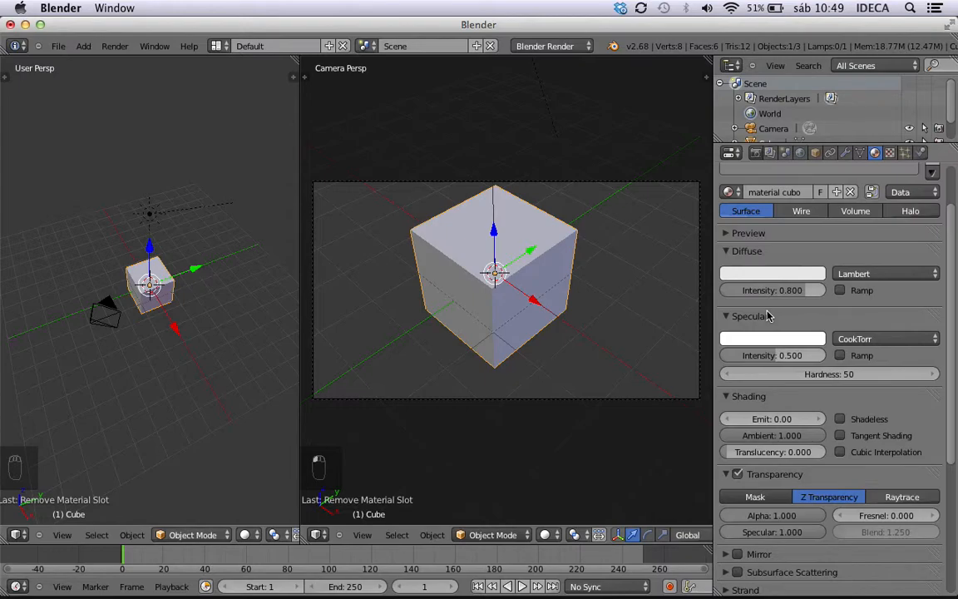
{"action": "scroll", "coordinate": [753, 300], "scroll_direction": "down", "scroll_amount": 1}
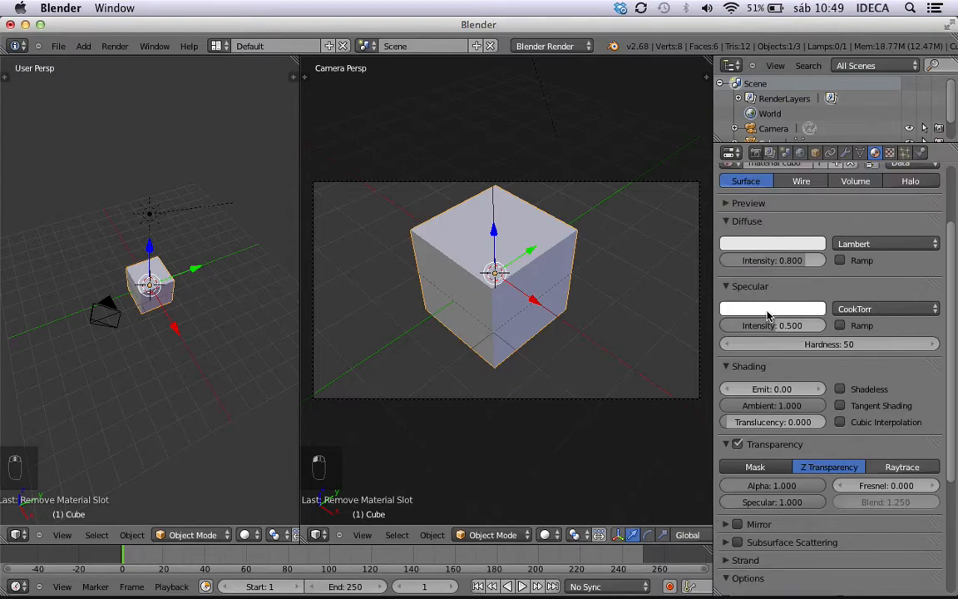
{"action": "left_click", "coordinate": [763, 249]}
{"action": "left_click_drag", "start_coordinate": [779, 306], "coordinate": [805, 300]}
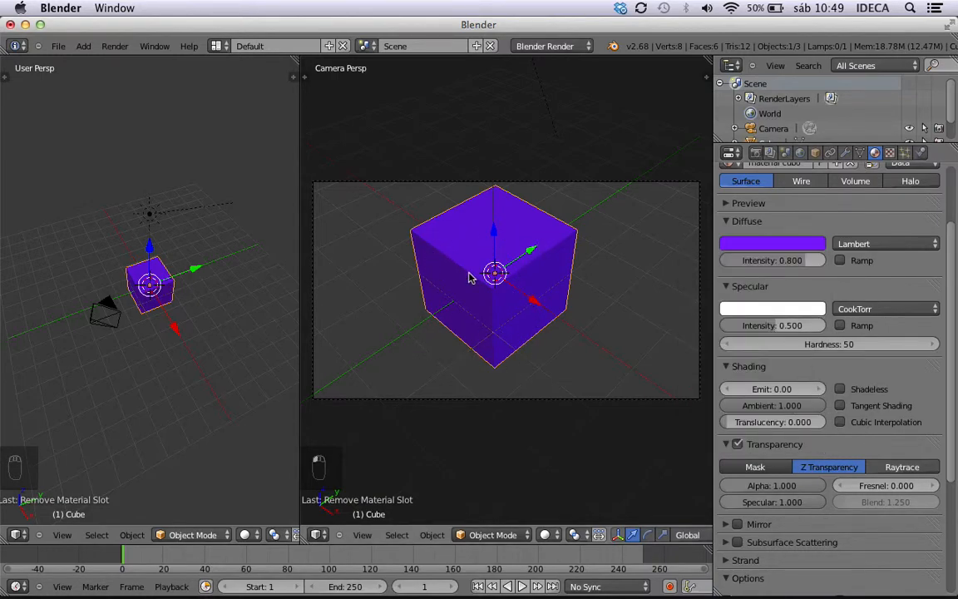
{"action": "key", "text": "ctrl+F12"}
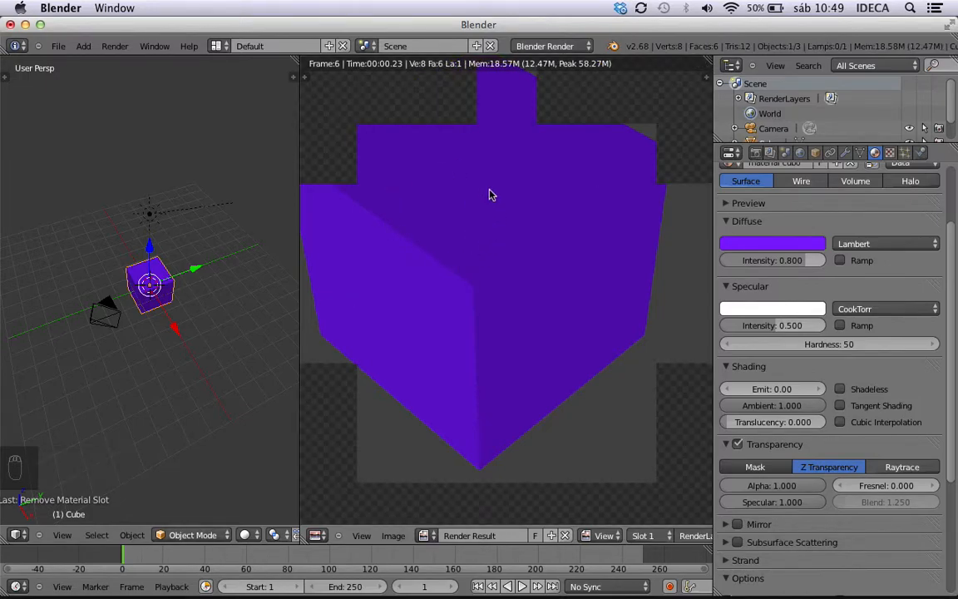
{"action": "key", "text": "Escape"}
Raise the diffuse Intensity to 0.838 and switch the diffuse Ramp option on and off again.
{"action": "mouse_move", "coordinate": [799, 263]}
{"action": "left_mouse_down"}
{"action": "mouse_move", "coordinate": [728, 272]}
{"action": "mouse_move", "coordinate": [826, 264]}
{"action": "mouse_move", "coordinate": [792, 271]}
{"action": "mouse_move", "coordinate": [804, 265]}
{"action": "left_mouse_up"}
{"action": "left_click", "coordinate": [840, 260]}
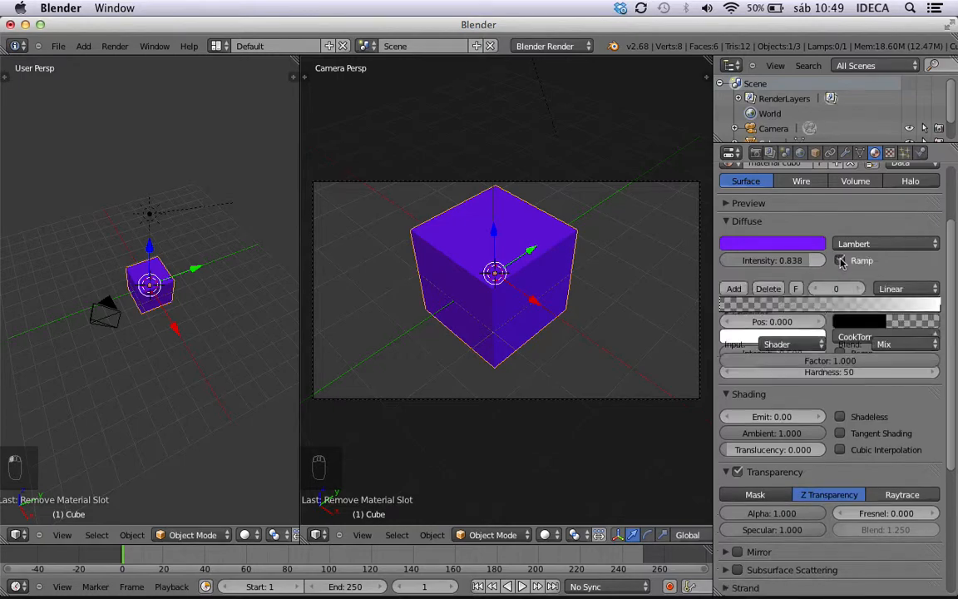
{"action": "left_click", "coordinate": [841, 261]}
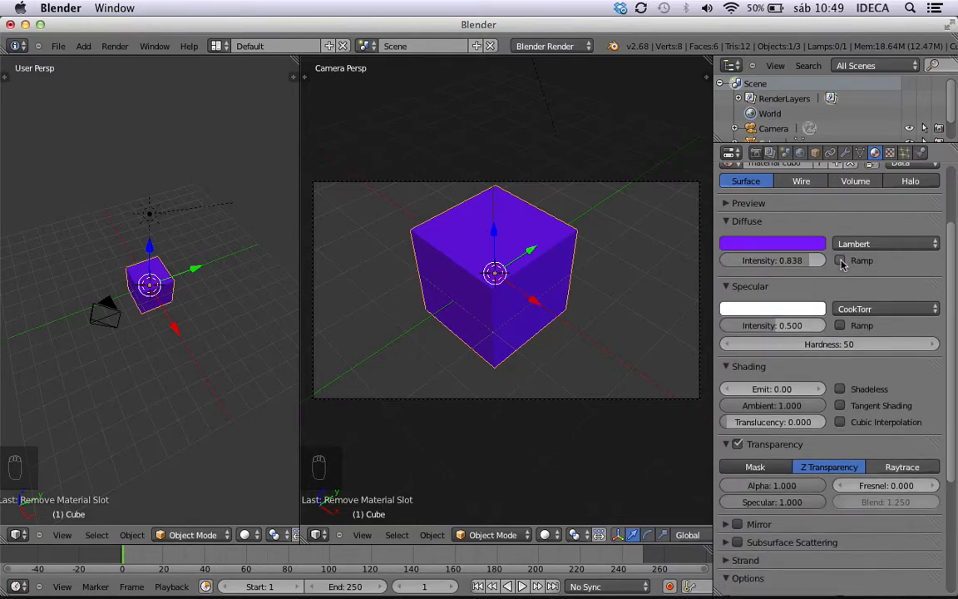
Try the Fresnel diffuse shader model on the cube's material and return to Lambert.
{"action": "left_click", "coordinate": [883, 246]}
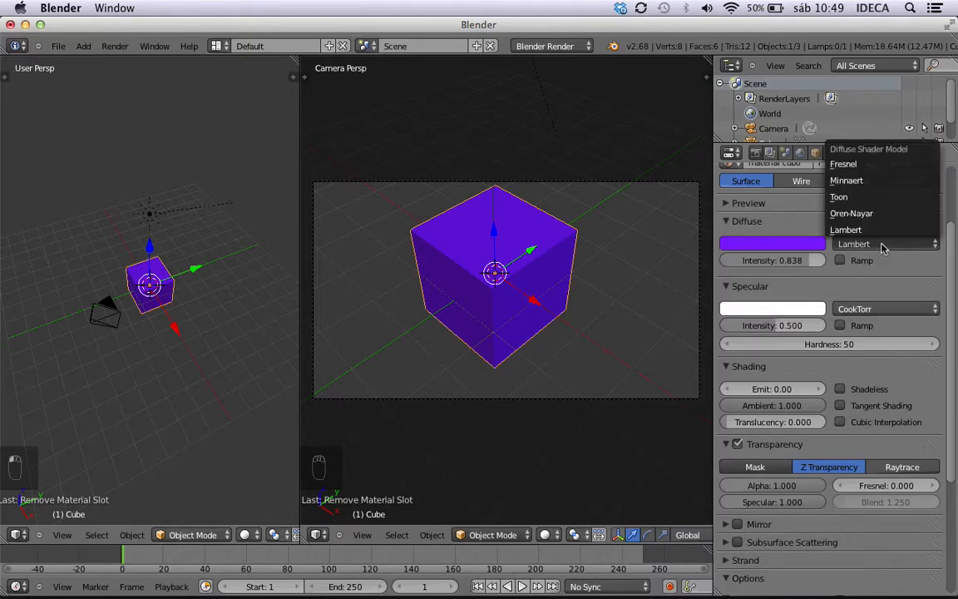
{"action": "left_click", "coordinate": [869, 166]}
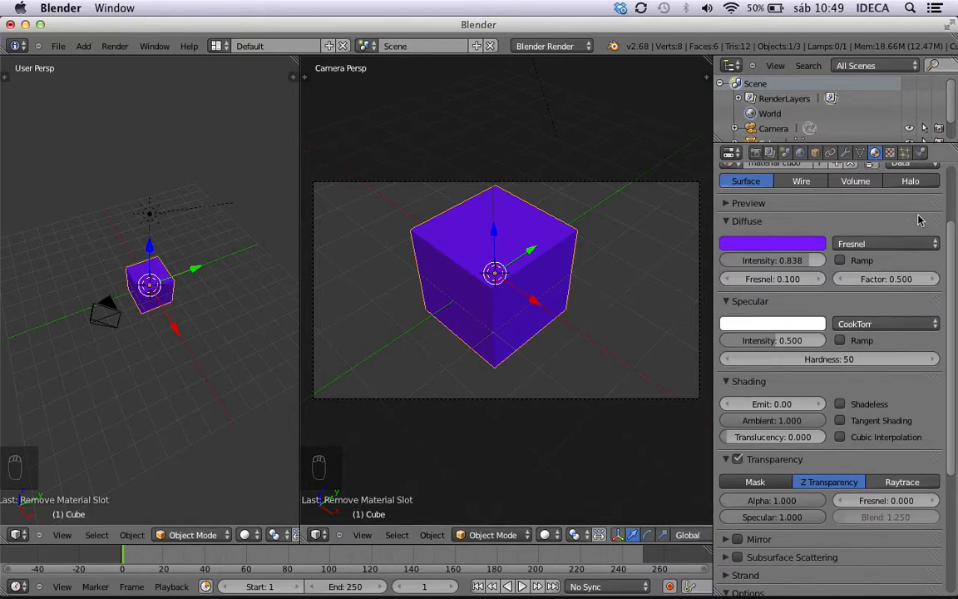
{"action": "left_click", "coordinate": [892, 244]}
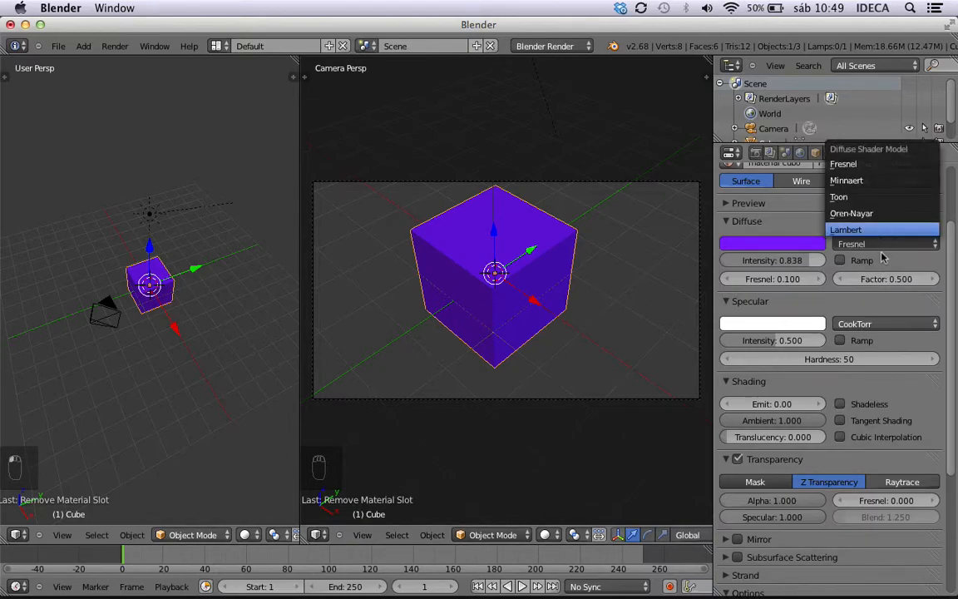
{"action": "left_click", "coordinate": [868, 228]}
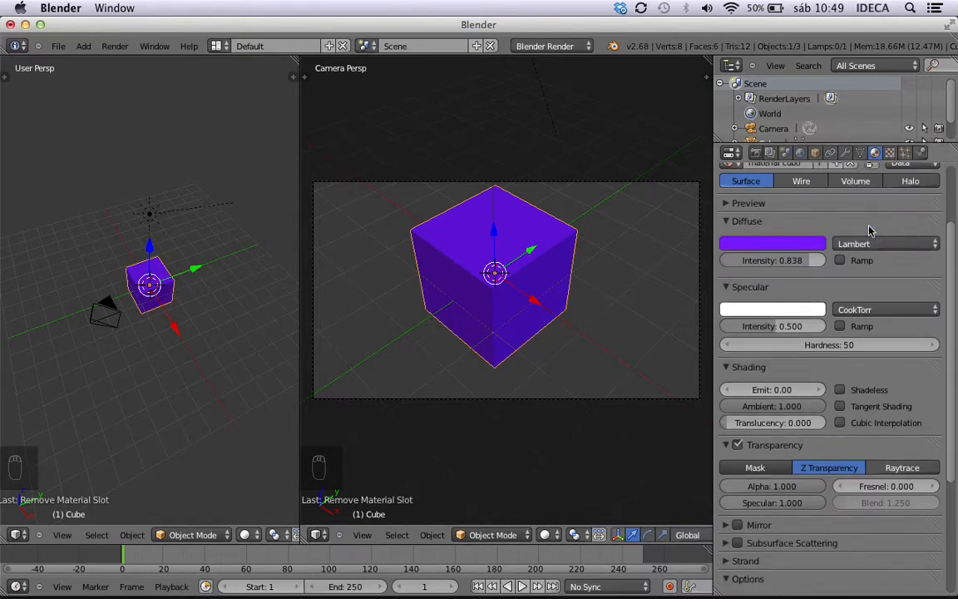
Render the cube with the Lambert diffuse shader, and change the shader to Minnaert and render it again for comparison.
{"action": "key", "text": "ctrl+F12"}
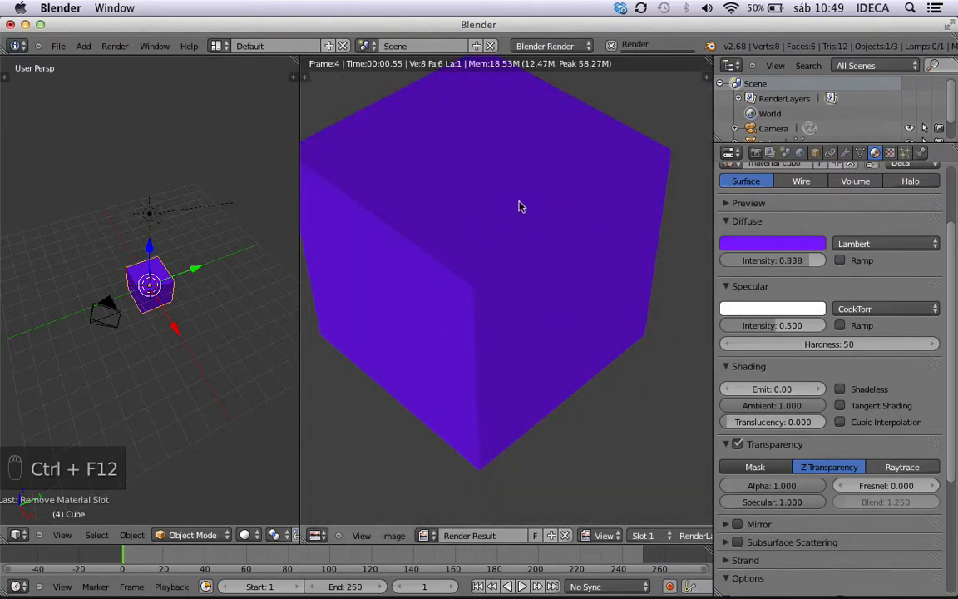
{"action": "key", "text": "Escape"}
{"action": "left_click", "coordinate": [846, 246]}
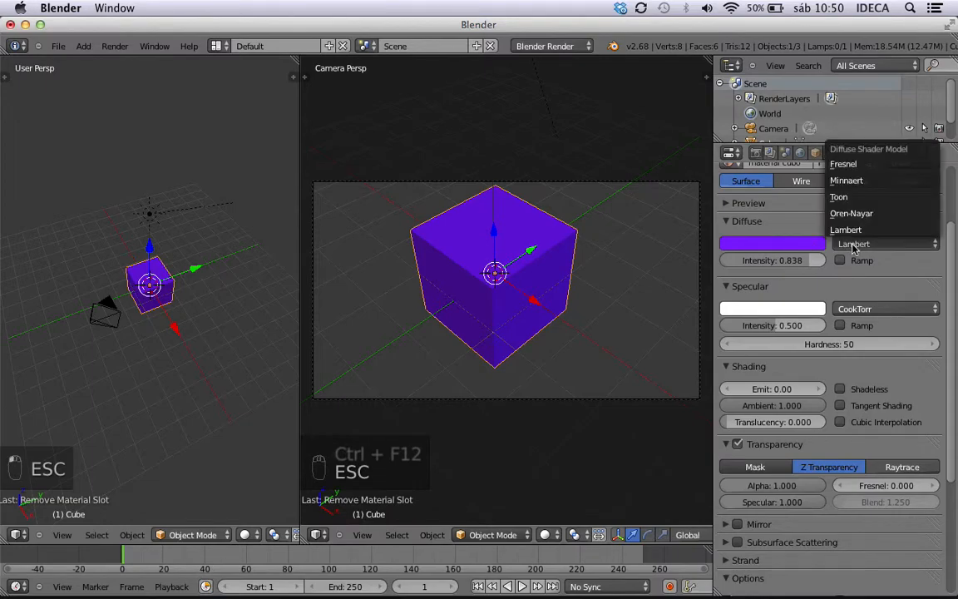
{"action": "left_click", "coordinate": [852, 182]}
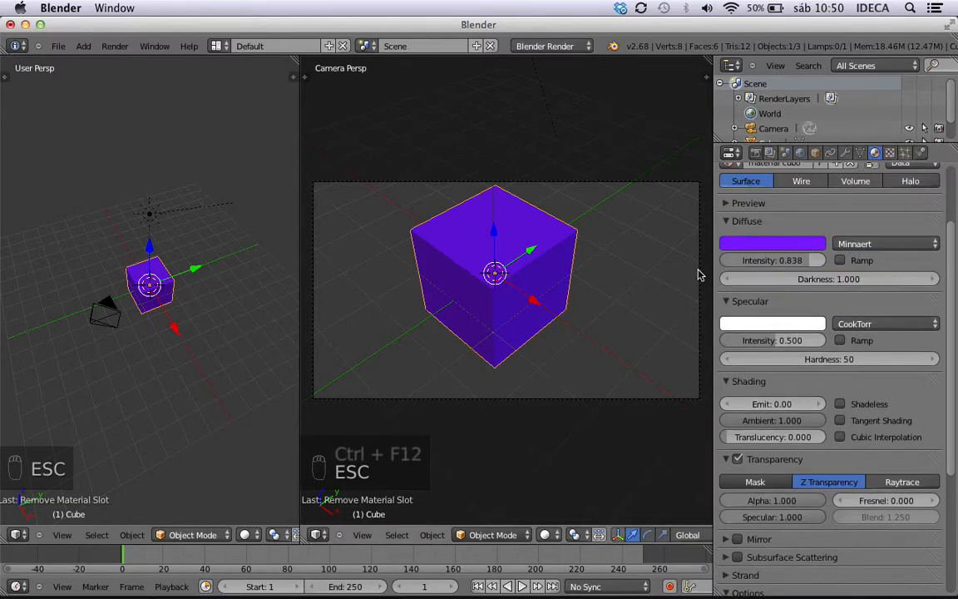
{"action": "key", "text": "ctrl+F12"}
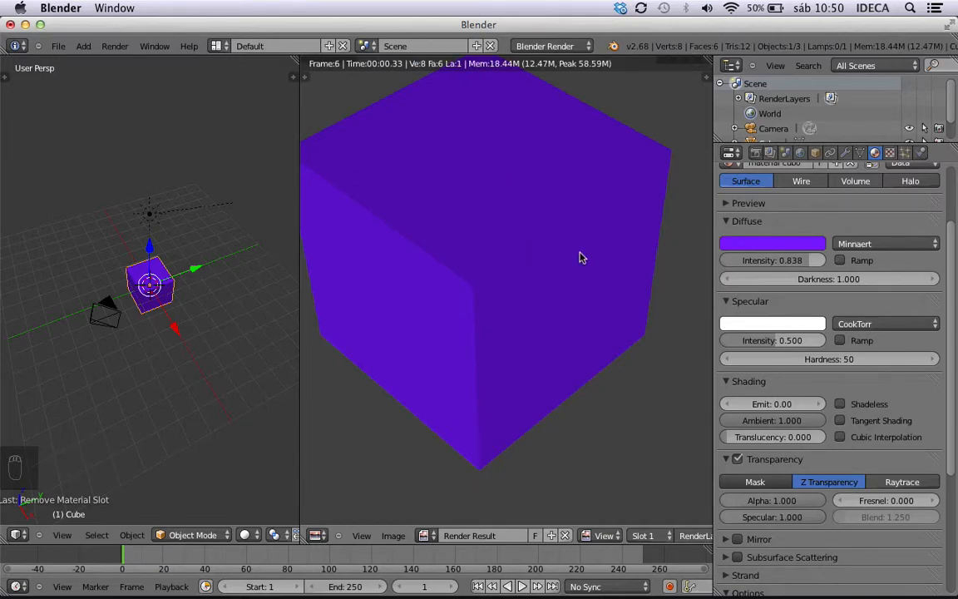
{"action": "key", "text": "Escape"}
Set the Minnaert diffuse shader's Darkness to its maximum of 2.000 and run an animation render.
{"action": "left_click", "coordinate": [872, 243]}
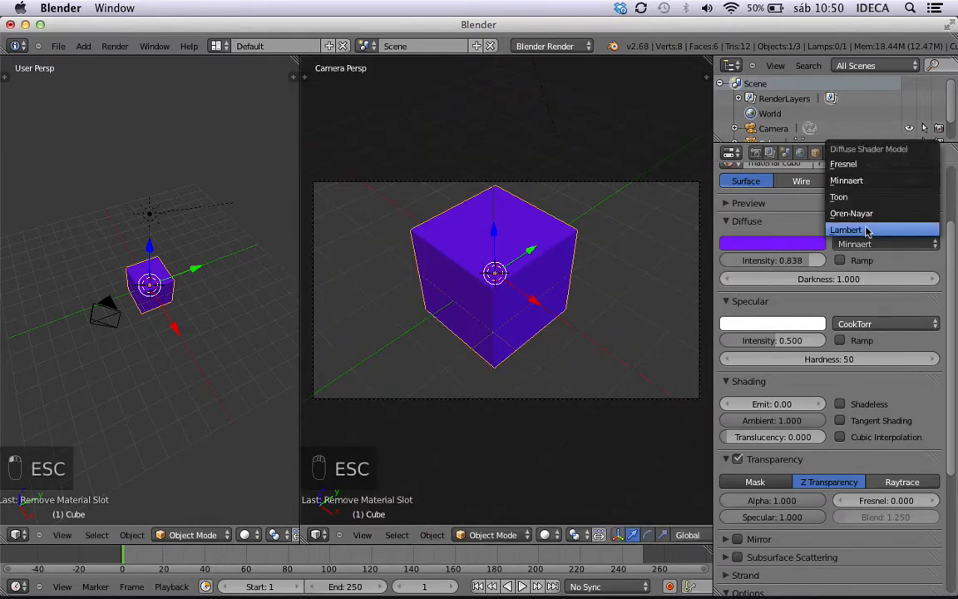
{"action": "left_click", "coordinate": [857, 229]}
{"action": "left_click", "coordinate": [858, 243]}
{"action": "left_click", "coordinate": [849, 181]}
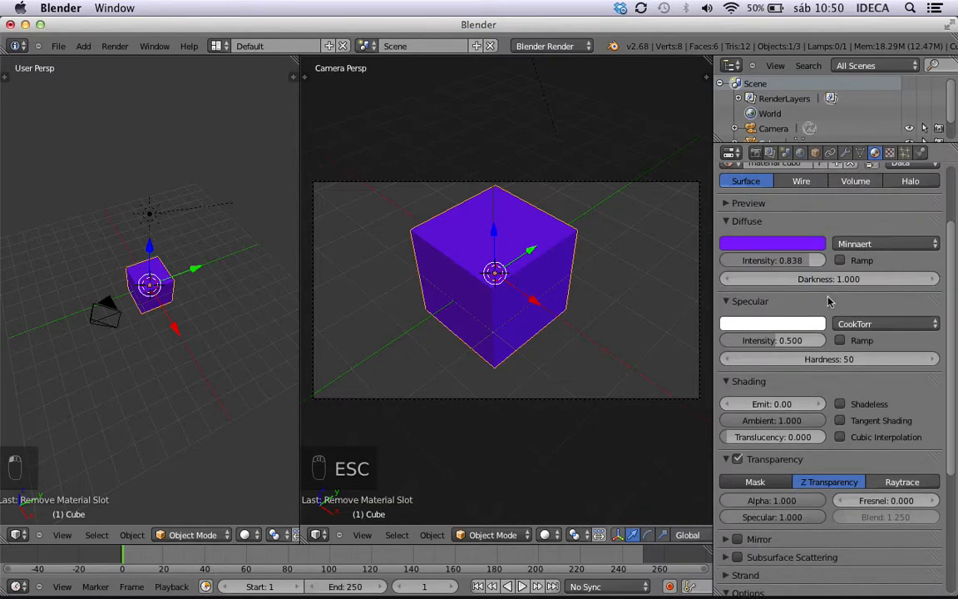
{"action": "left_click_drag", "start_coordinate": [799, 285], "coordinate": [873, 285]}
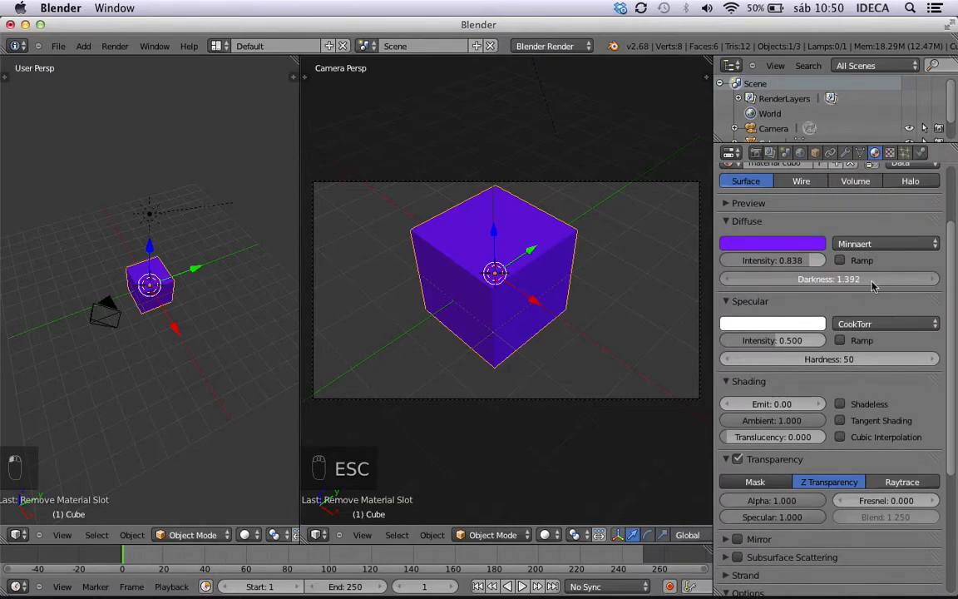
{"action": "left_click_drag", "start_coordinate": [951, 279], "coordinate": [881, 281]}
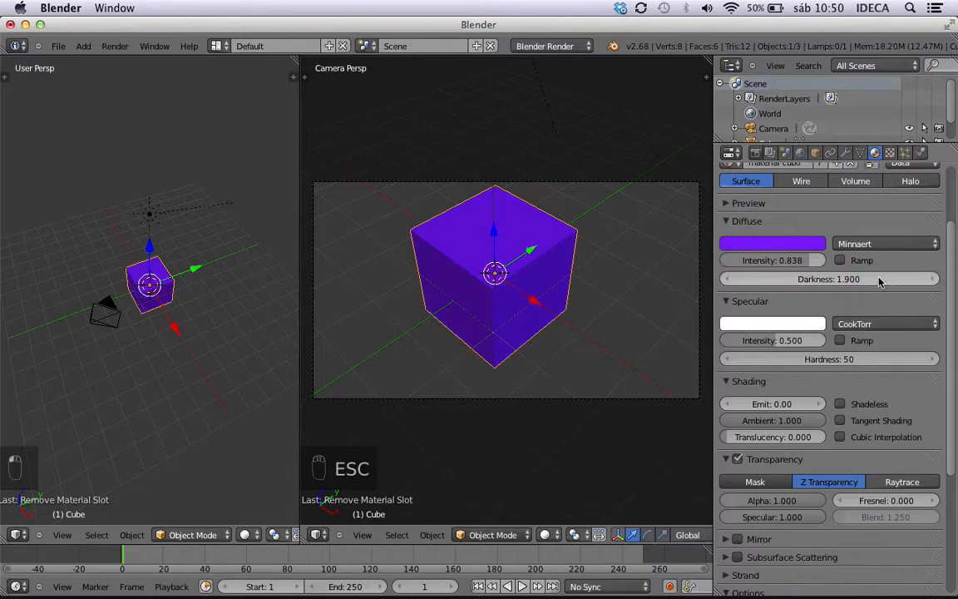
{"action": "left_click", "coordinate": [843, 280]}
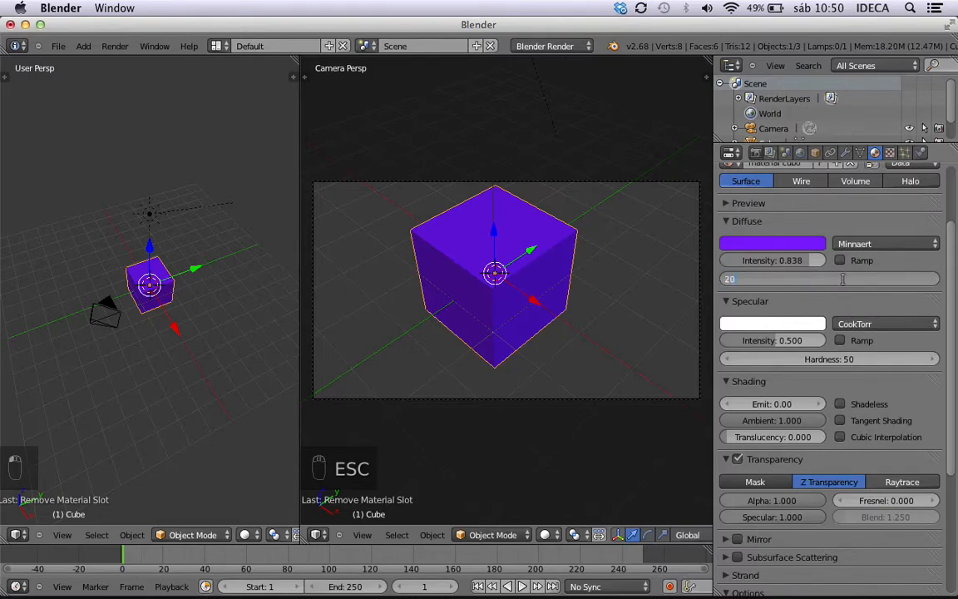
{"action": "key", "text": "Return"}
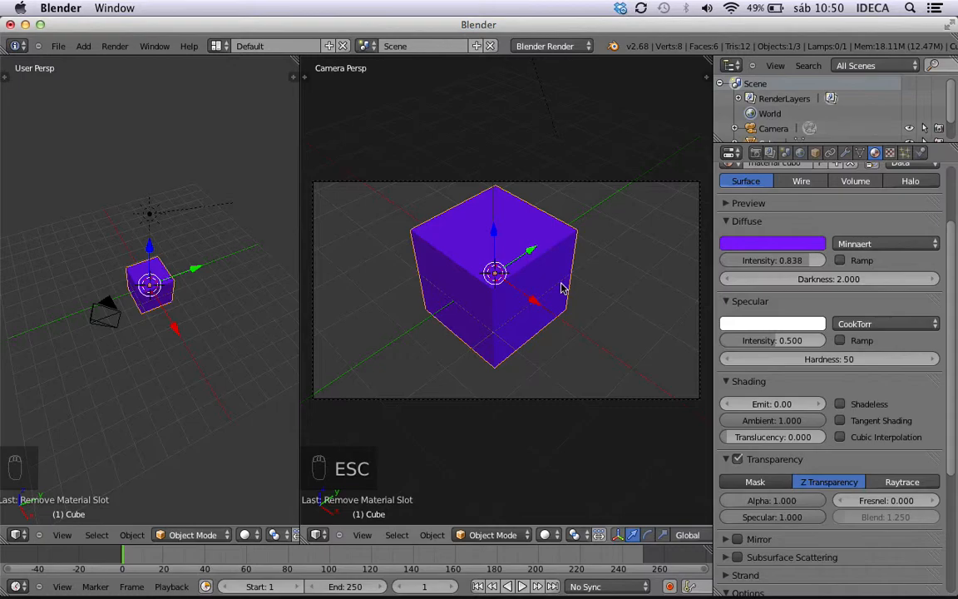
{"action": "key", "text": "ctrl+F12"}
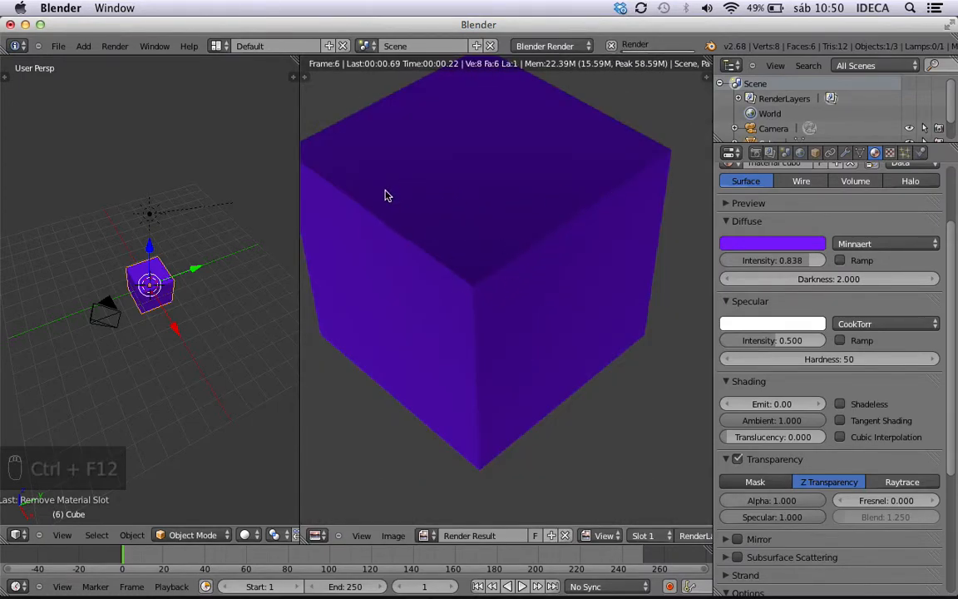
Return the diffuse shader to Lambert while the animation render runs, check its effect, and stop the render.
{"action": "left_click", "coordinate": [875, 243]}
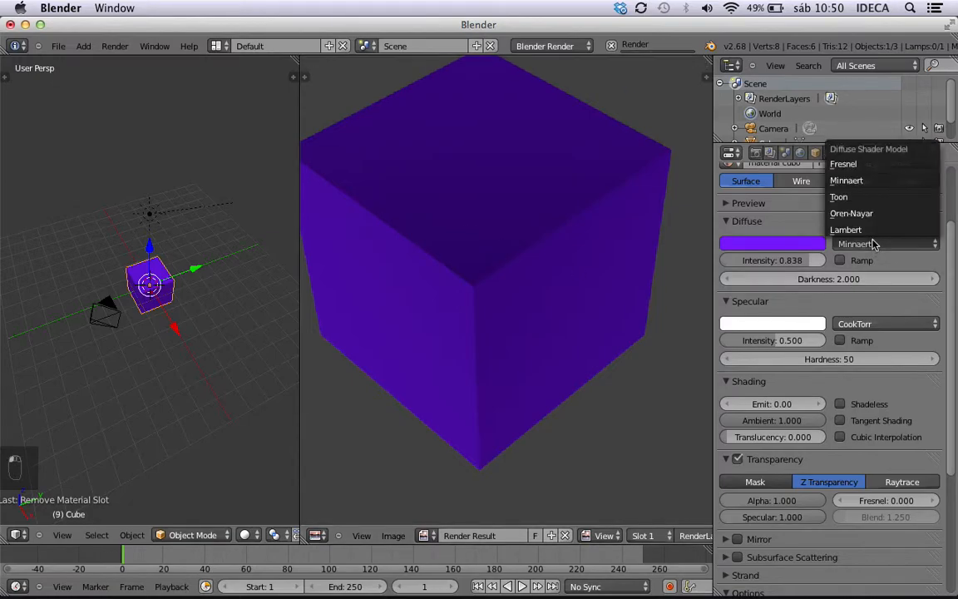
{"action": "left_click", "coordinate": [865, 227]}
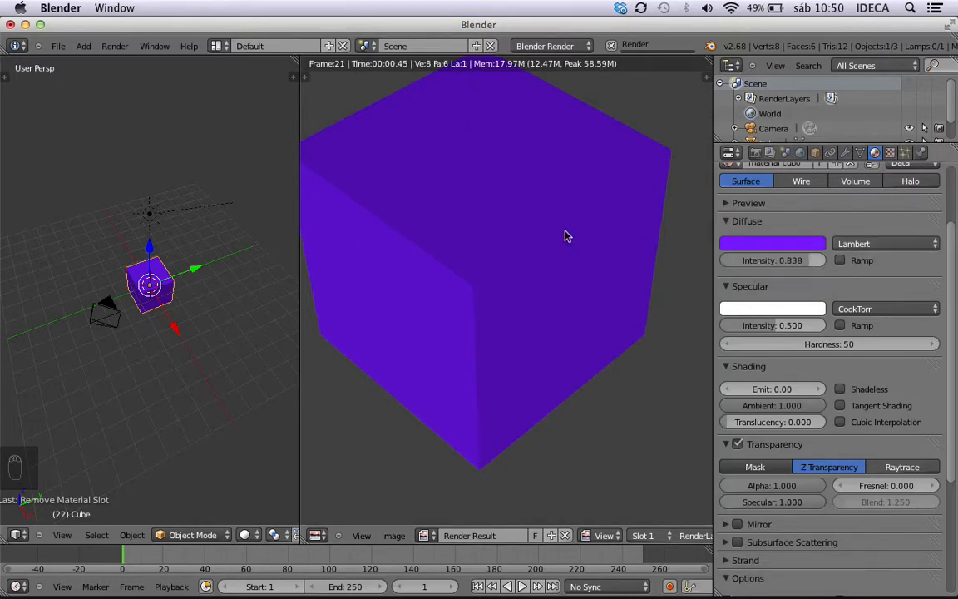
{"action": "key", "text": "Escape"}
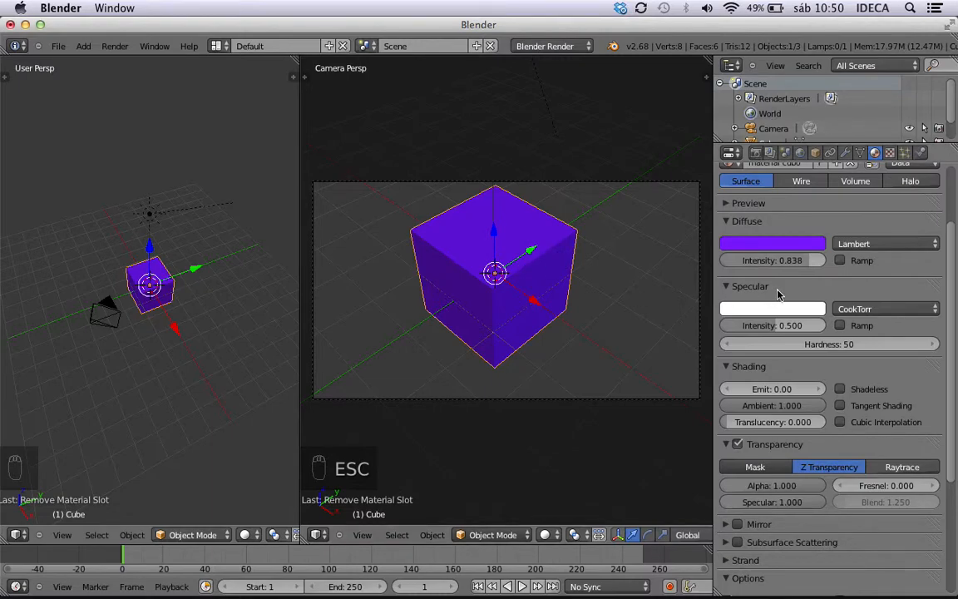
Expand the material preview and give the cube's material a yellow specular colour with a higher specular Intensity.
{"action": "scroll", "coordinate": [912, 262], "scroll_direction": "down", "scroll_amount": 2}
{"action": "scroll", "coordinate": [814, 262], "scroll_direction": "up", "scroll_amount": 2}
{"action": "left_click", "coordinate": [735, 204]}
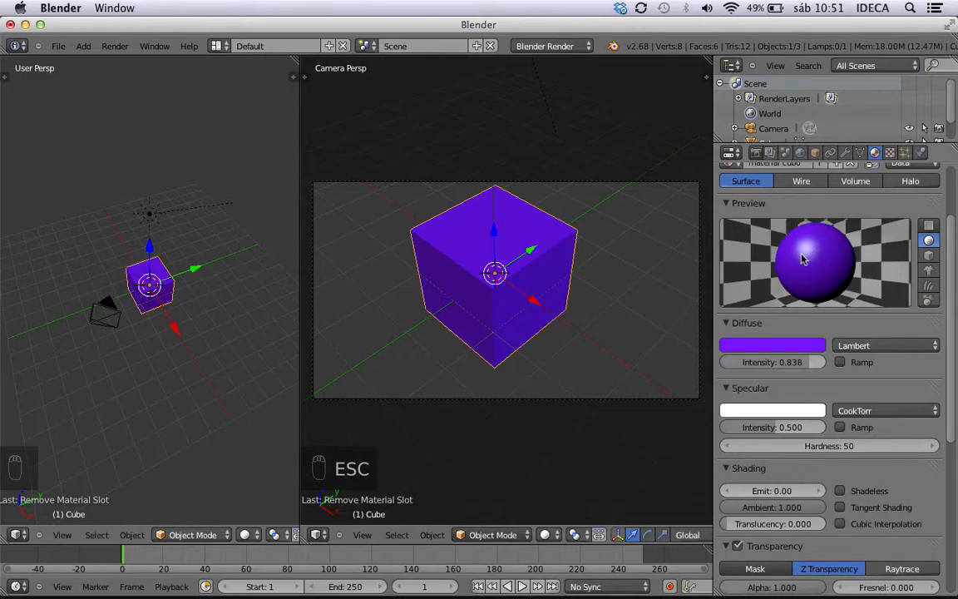
{"action": "left_click", "coordinate": [786, 415]}
{"action": "left_click_drag", "start_coordinate": [724, 305], "coordinate": [713, 293]}
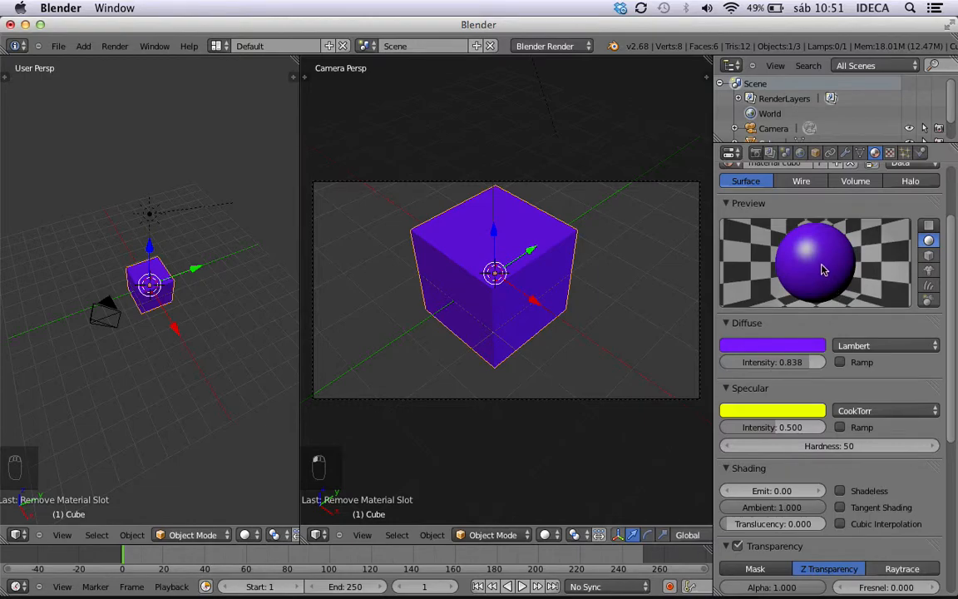
{"action": "left_click_drag", "start_coordinate": [791, 428], "coordinate": [840, 429]}
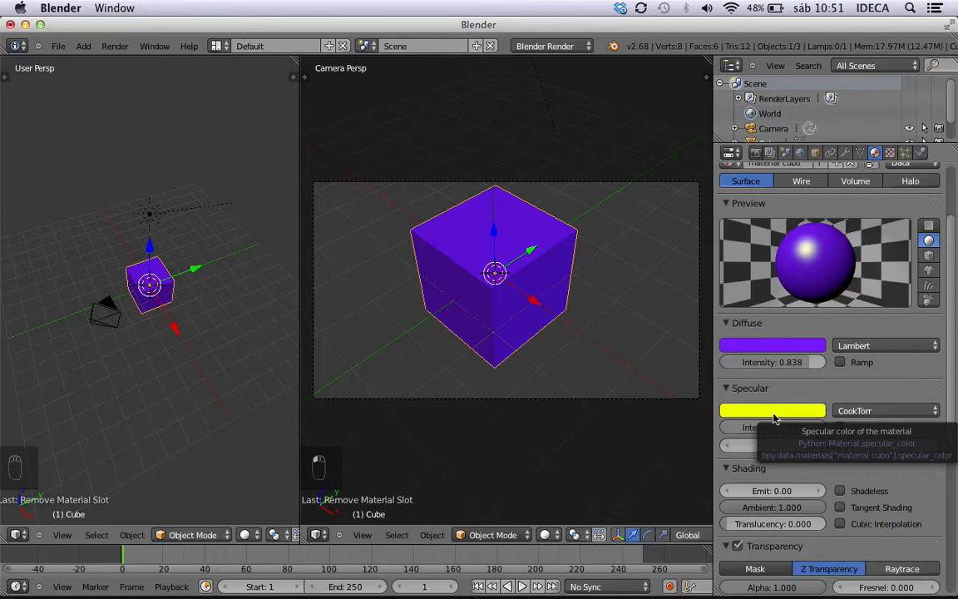
Test-render the cube, and round it into a sphere by applying a Subdivision Surface modifier with View subdivisions set to 3.
{"action": "key", "text": "ctrl+F12"}
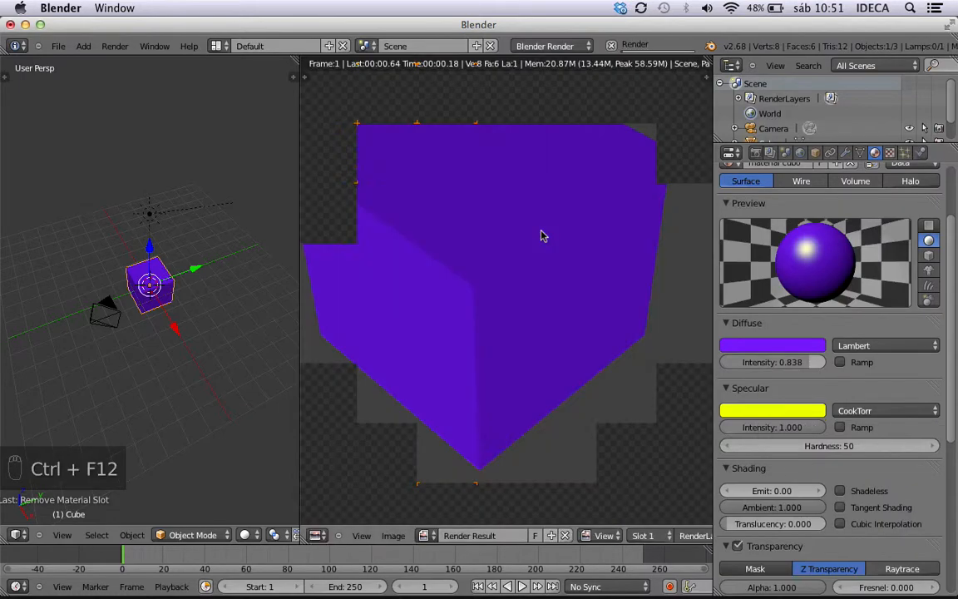
{"action": "key", "text": "Escape"}
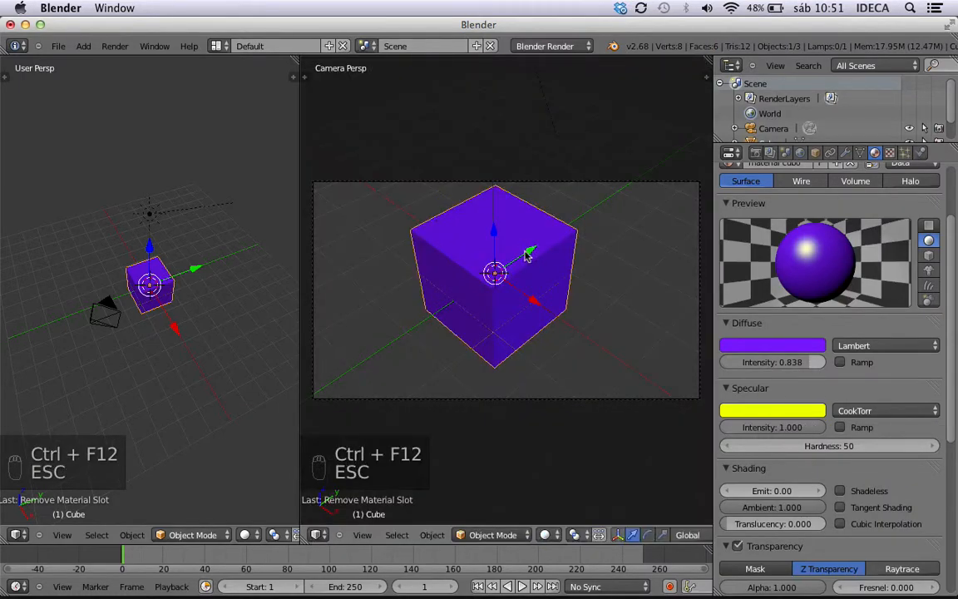
{"action": "left_click", "coordinate": [847, 154]}
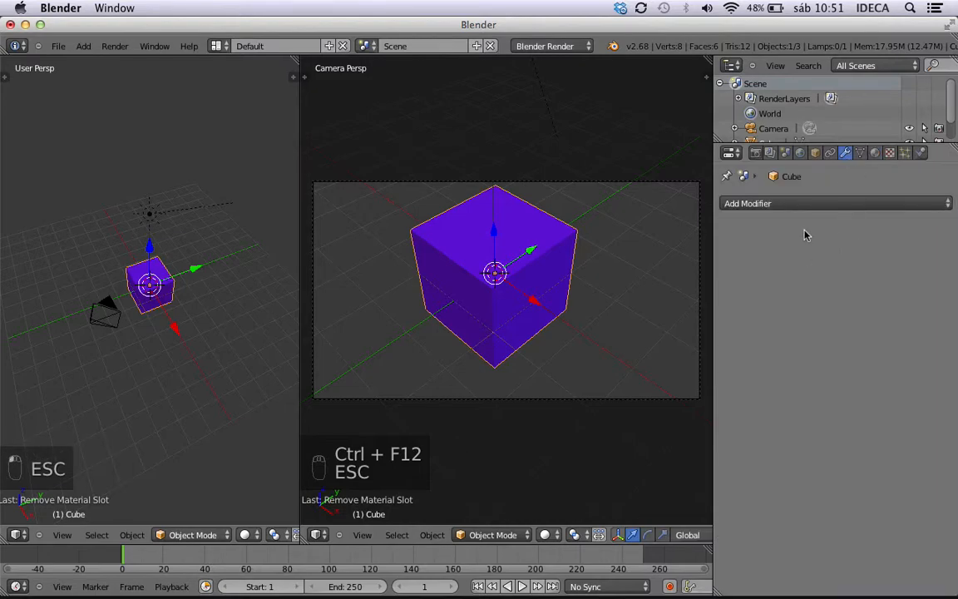
{"action": "left_click", "coordinate": [806, 207]}
{"action": "left_click", "coordinate": [632, 450]}
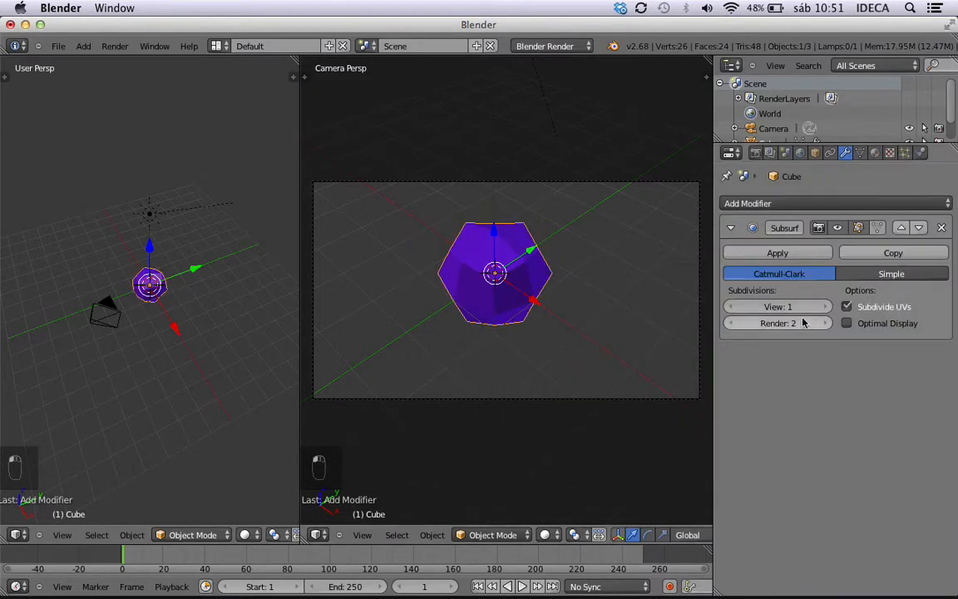
{"action": "left_click_drag", "start_coordinate": [744, 307], "coordinate": [763, 310]}
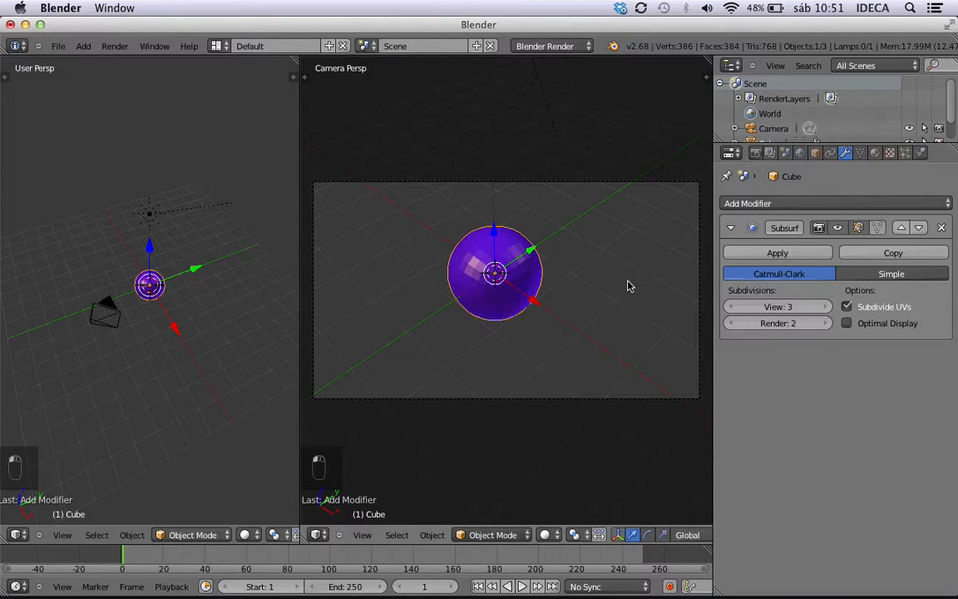
{"action": "left_click", "coordinate": [769, 254]}
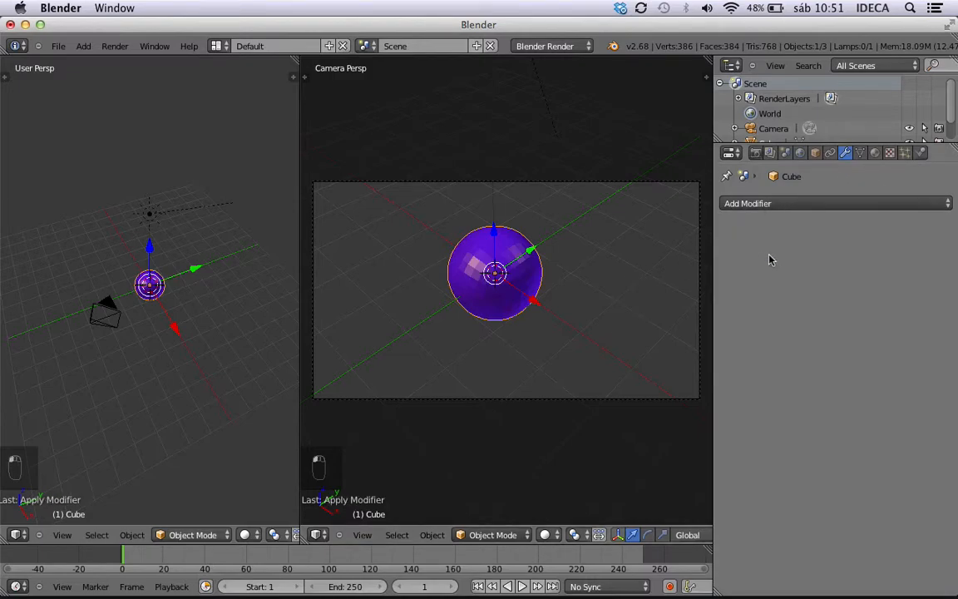
Show the rounded cube's material settings, run an animation render to examine the specular highlight, and stop it.
{"action": "left_click", "coordinate": [875, 152]}
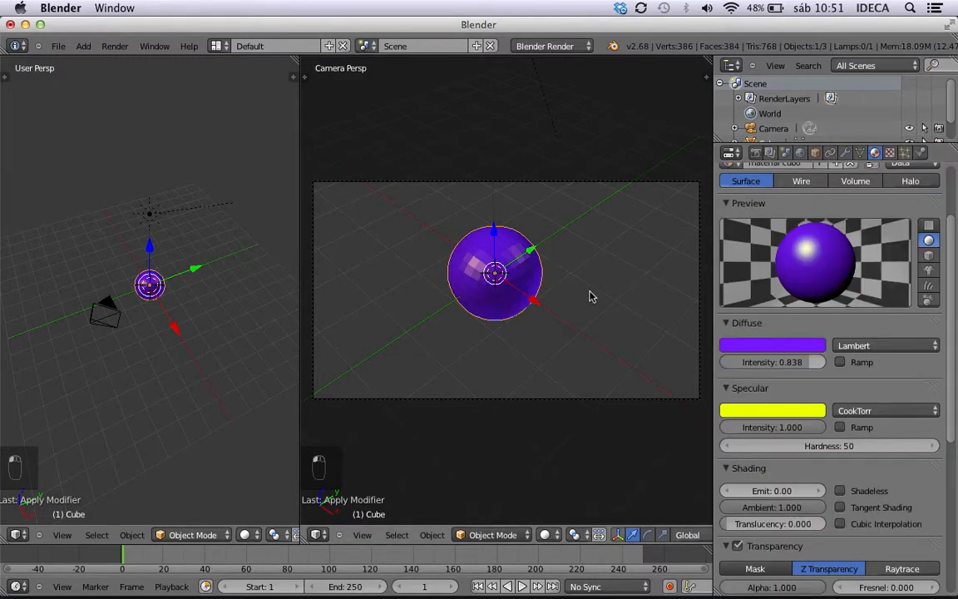
{"action": "key", "text": "ctrl+F12"}
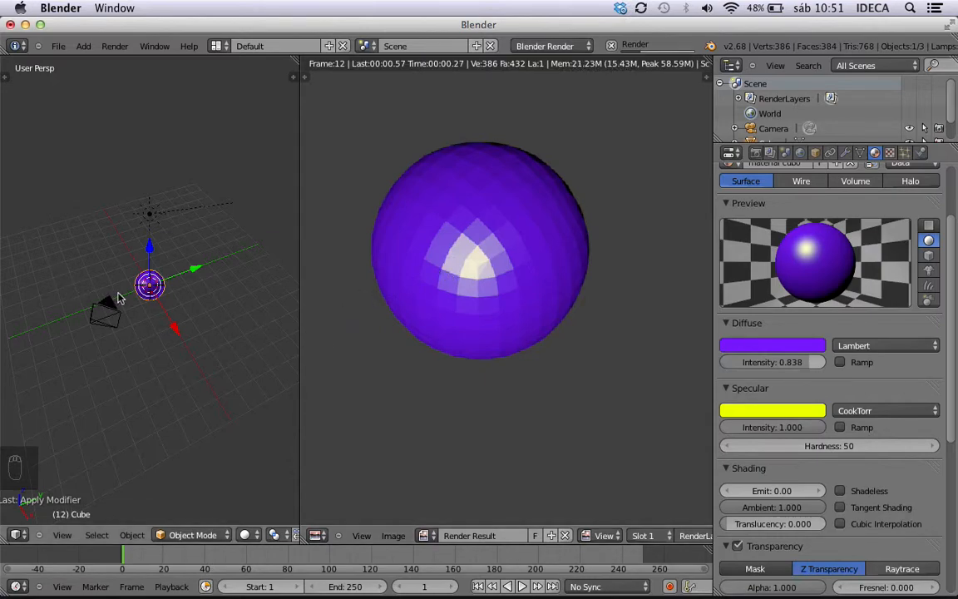
{"action": "key", "text": "Escape"}
Rotate the sun lamp about -82° around the Z axis and run a brief animation render to check the lighting.
{"action": "middle_click_drag", "start_coordinate": [133, 287], "coordinate": [338, 277]}
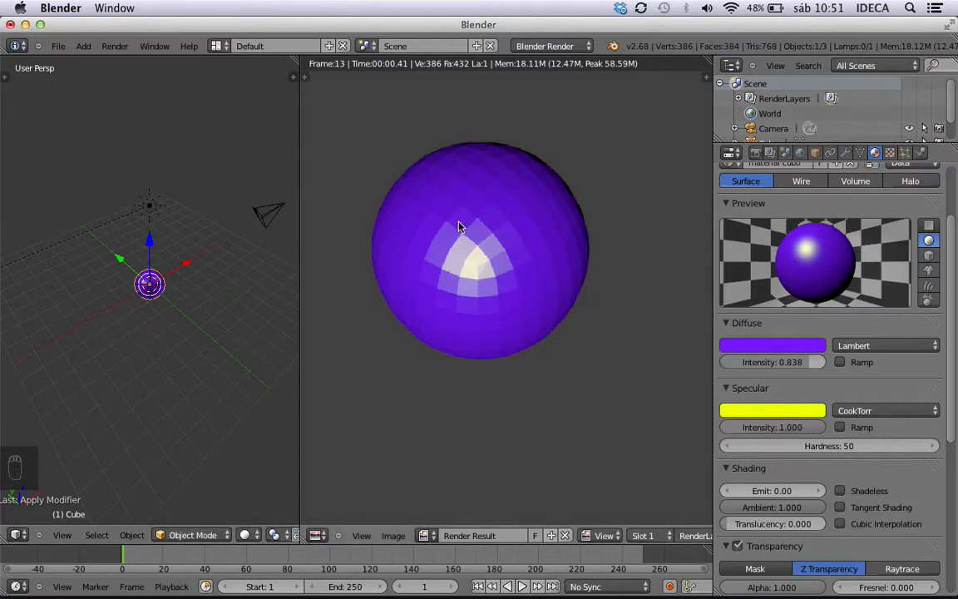
{"action": "right_click", "coordinate": [150, 208]}
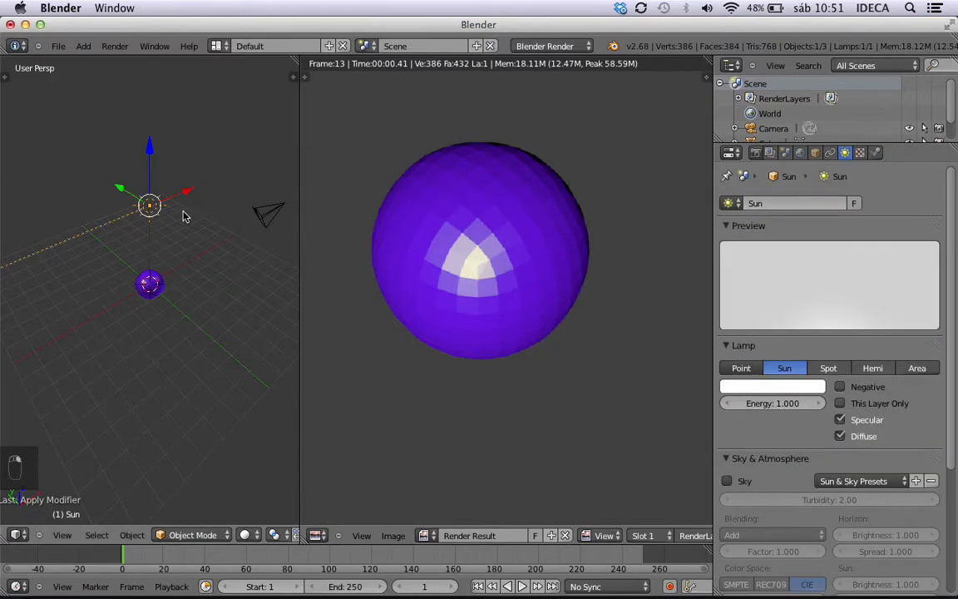
{"action": "key", "text": "r"}
{"action": "right_click", "coordinate": [164, 232]}
{"action": "key", "text": "r"}
{"action": "key", "text": "z"}
{"action": "left_click", "coordinate": [98, 226]}
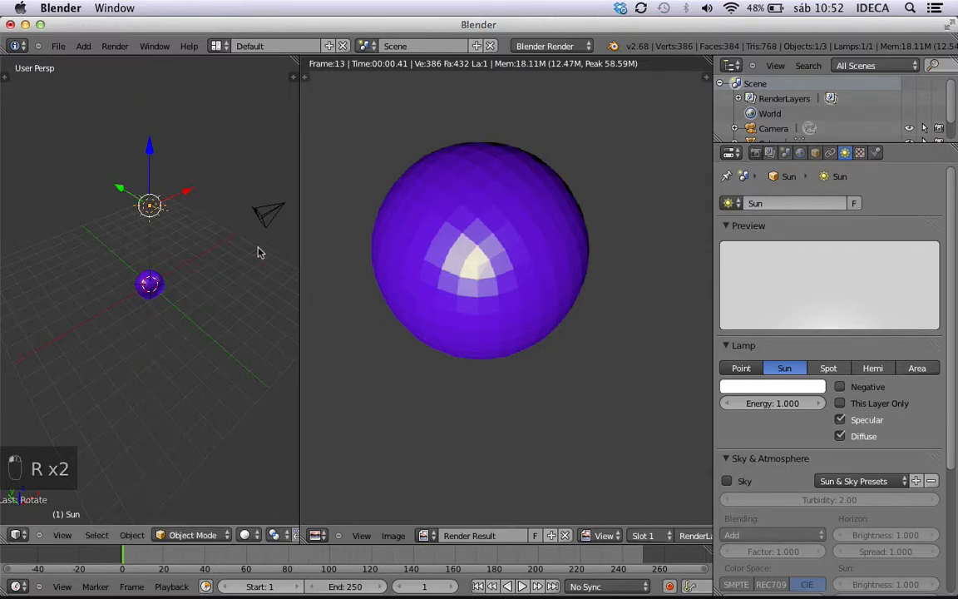
{"action": "key", "text": "Escape"}
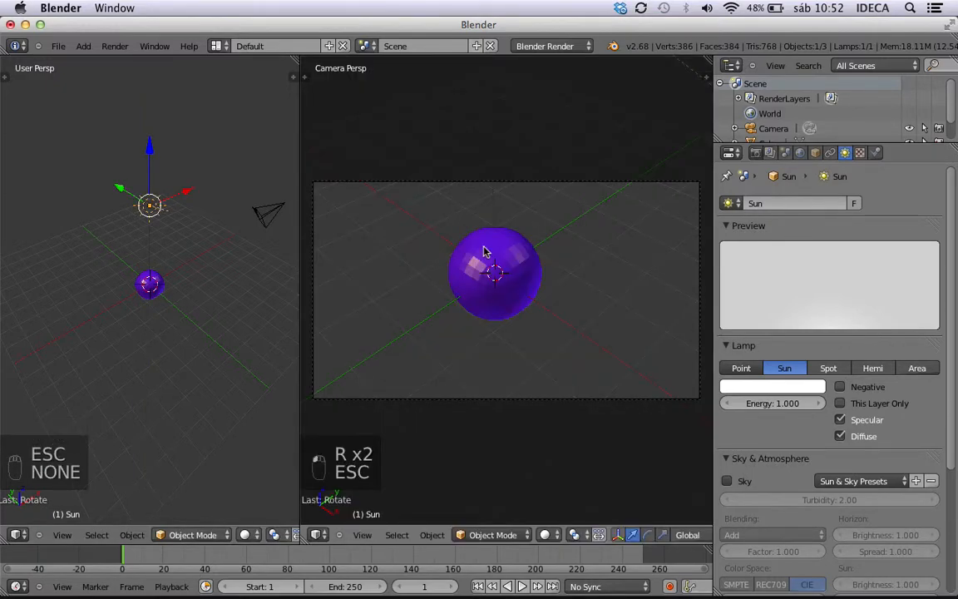
{"action": "key", "text": "ctrl+F12"}
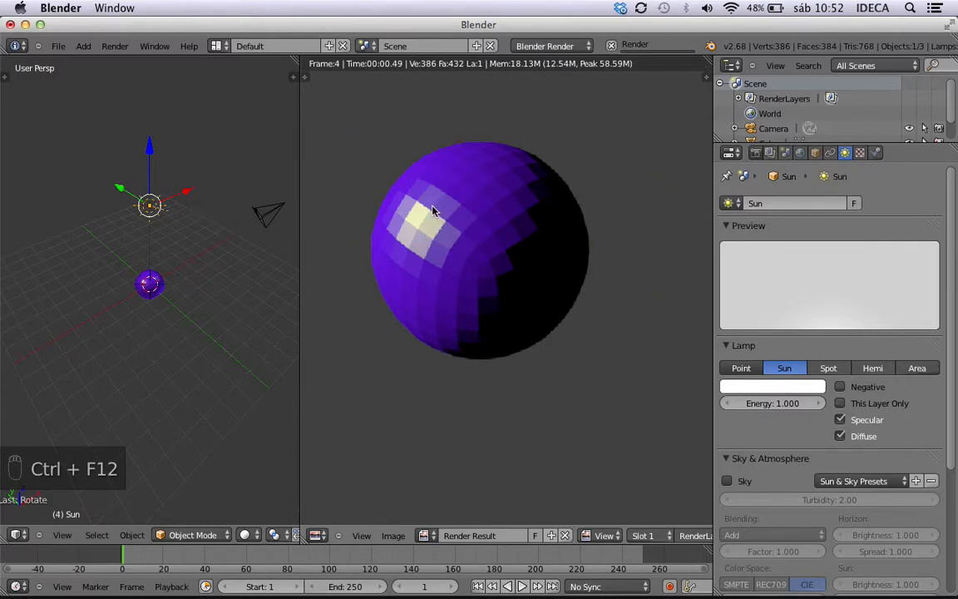
{"action": "key", "text": "Escape"}
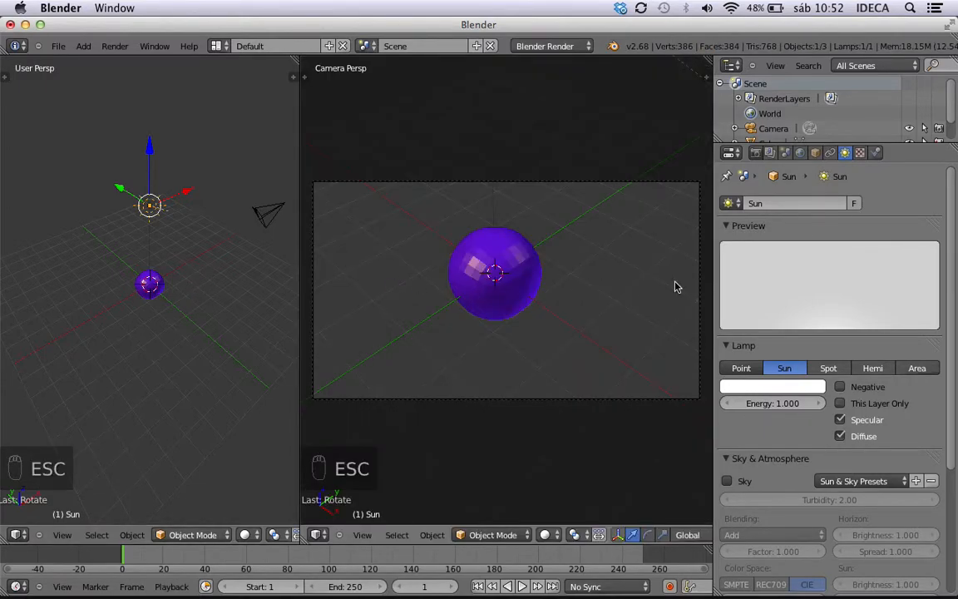
Select the sphere, try its material's specular Intensity at 0.752, and return it to 1.000.
{"action": "right_click", "coordinate": [520, 250]}
{"action": "scroll", "coordinate": [737, 344], "scroll_direction": "down", "scroll_amount": 3}
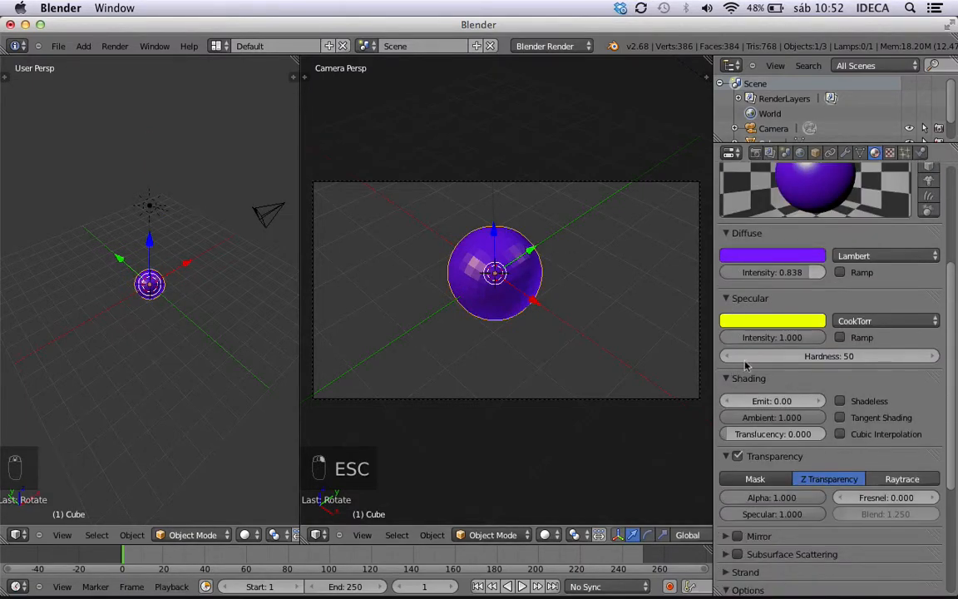
{"action": "left_click_drag", "start_coordinate": [819, 341], "coordinate": [795, 341]}
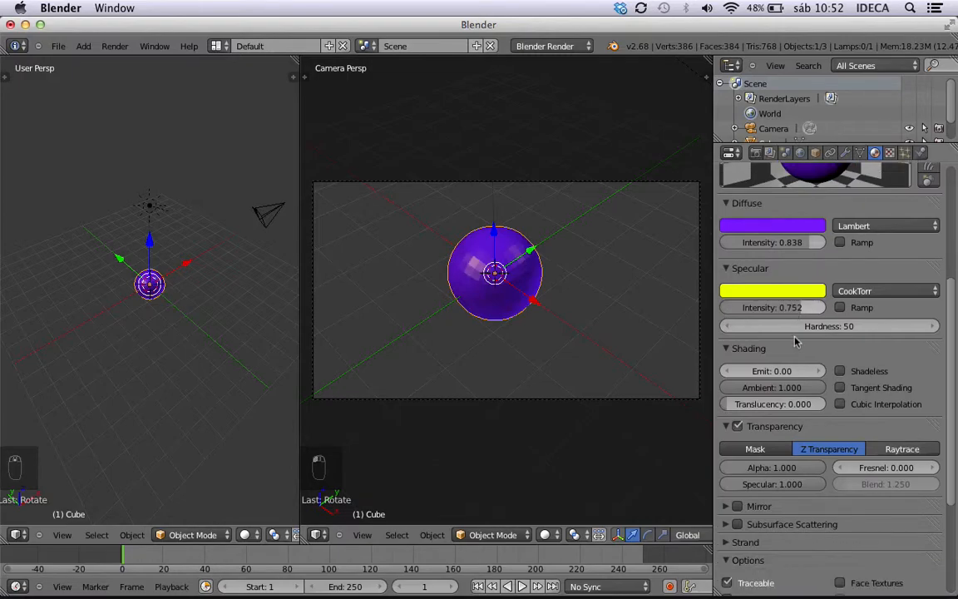
{"action": "scroll", "coordinate": [794, 341], "scroll_direction": "up", "scroll_amount": 2}
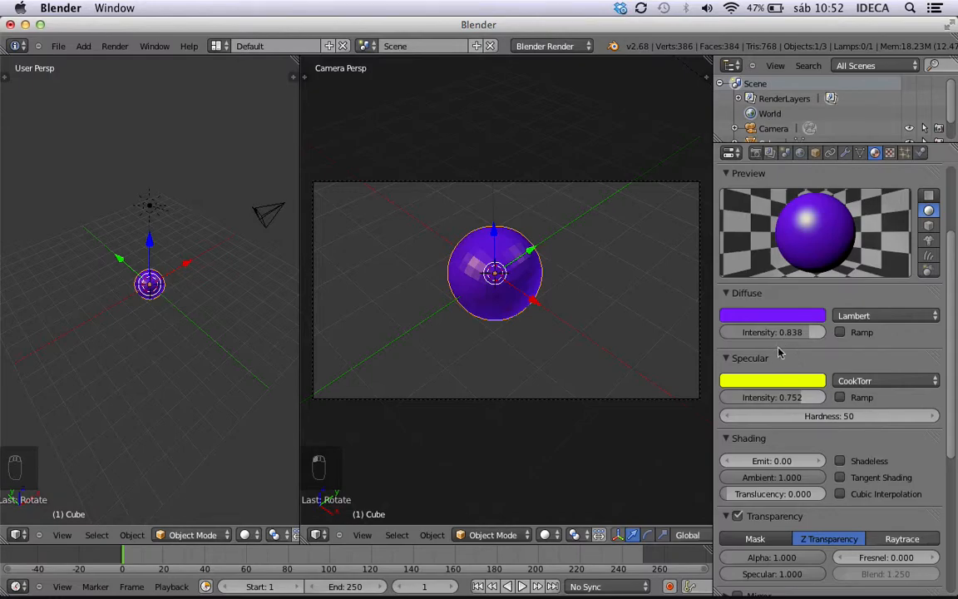
{"action": "left_click_drag", "start_coordinate": [796, 397], "coordinate": [848, 396]}
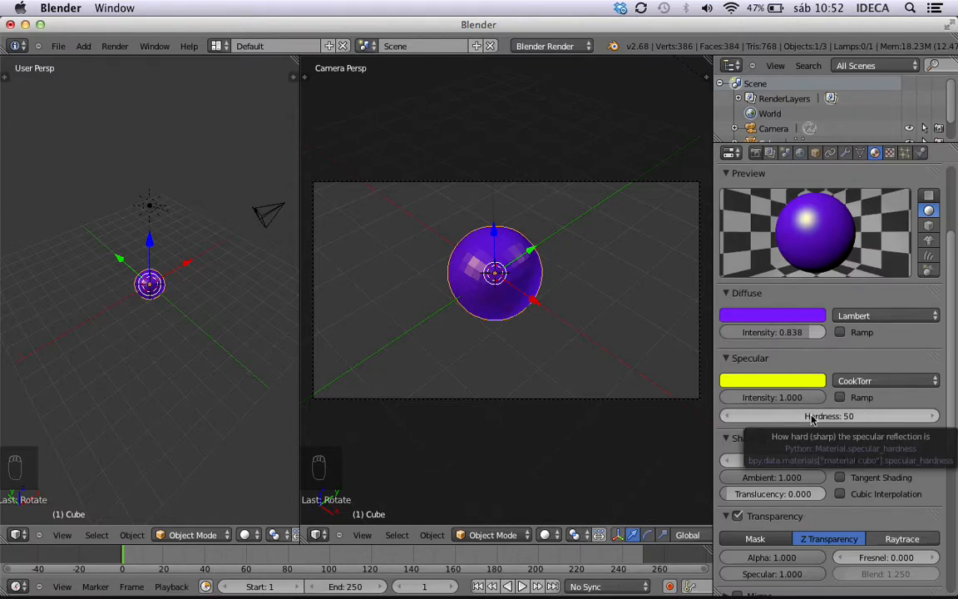
Lower the material's specular Hardness to 1, run an animation render to see the effect, and stop it.
{"action": "left_click_drag", "start_coordinate": [812, 415], "coordinate": [775, 424]}
{"action": "left_click_drag", "start_coordinate": [853, 424], "coordinate": [803, 422]}
{"action": "left_click_drag", "start_coordinate": [709, 412], "coordinate": [632, 417]}
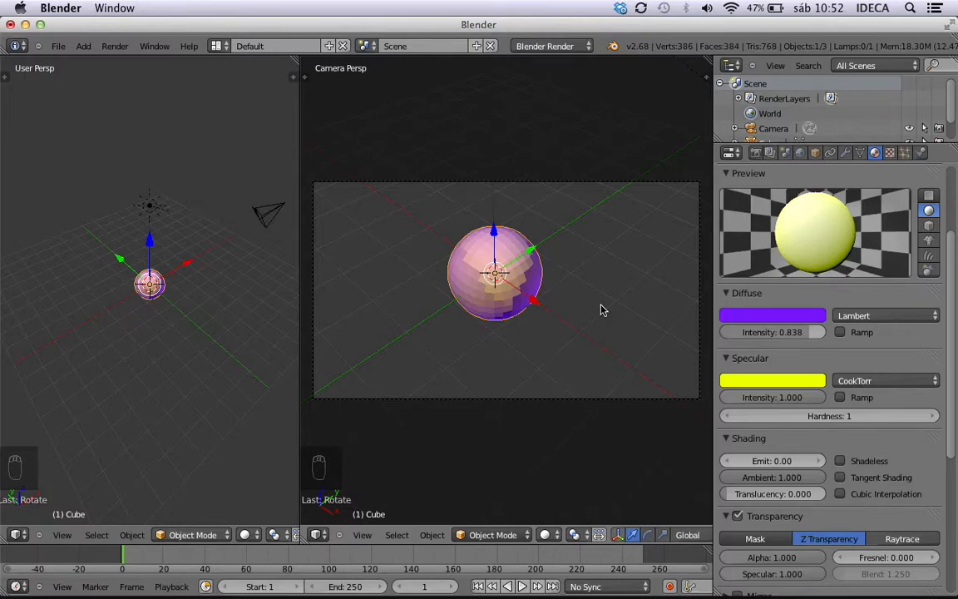
{"action": "key", "text": "ctrl+F12"}
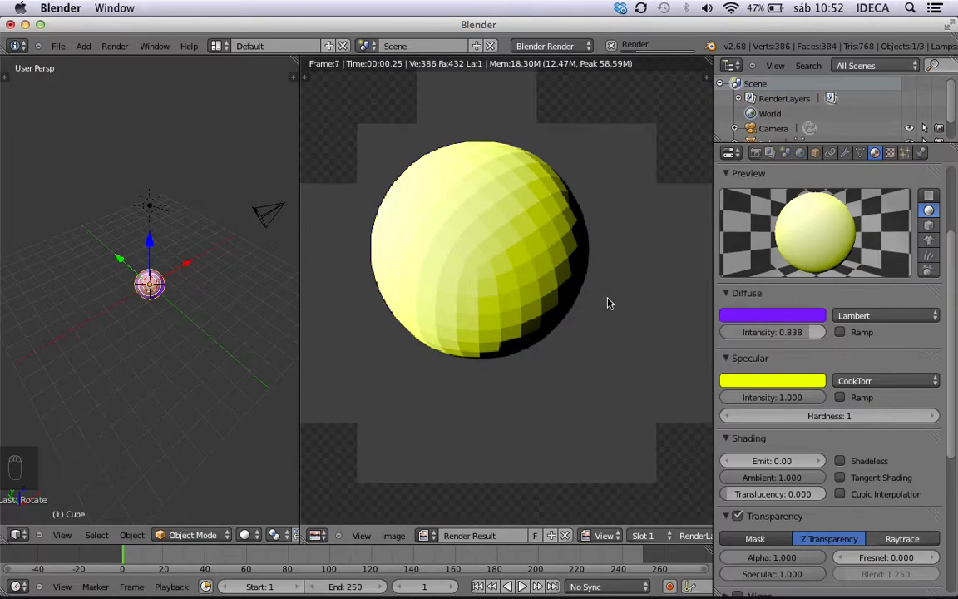
{"action": "key", "text": "Escape"}
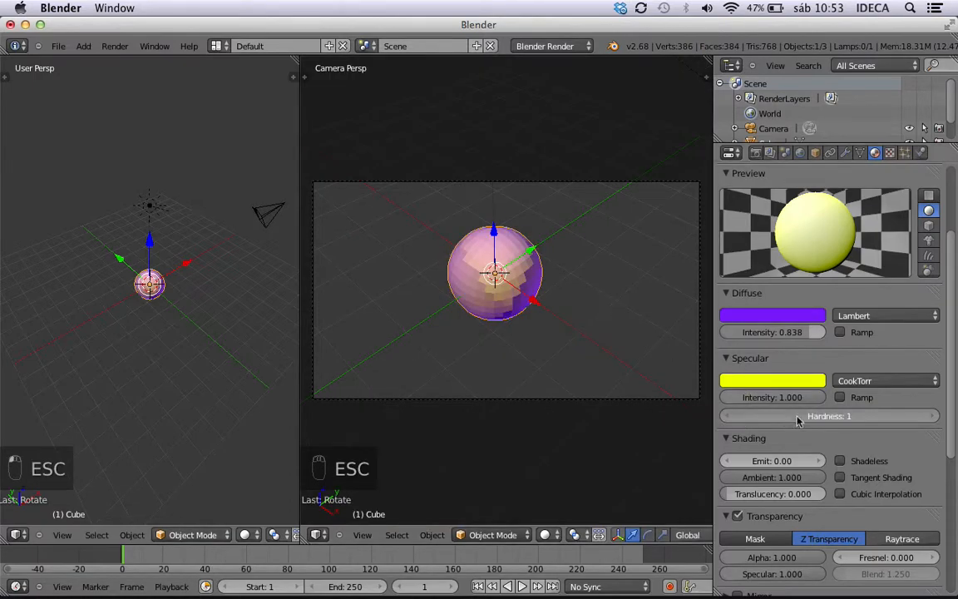
Set the material's specular Hardness to 50.
{"action": "left_click", "coordinate": [837, 418]}
{"action": "type", "text": "5"}
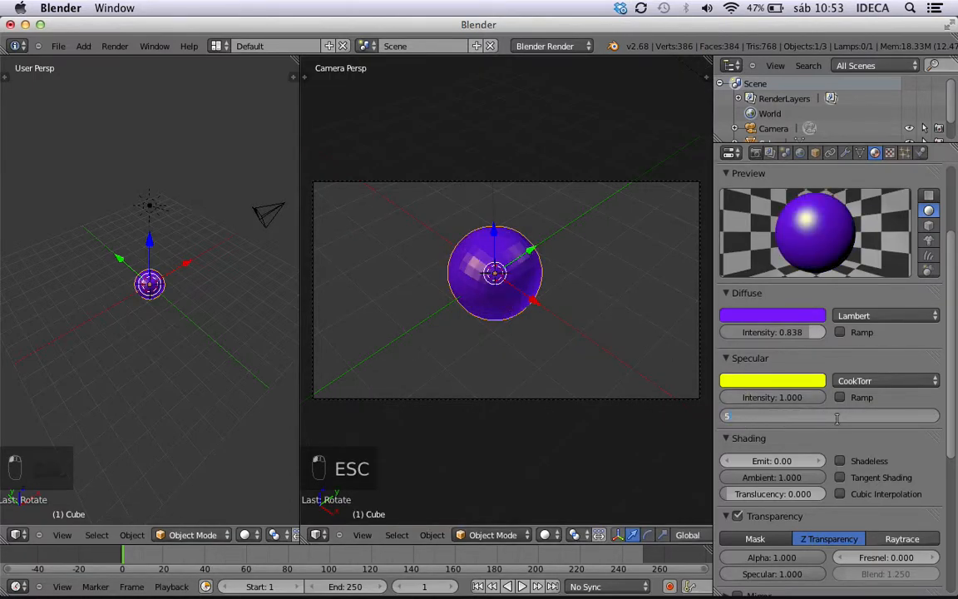
{"action": "type", "text": "0"}
{"action": "key", "text": "Return"}
Change the specular shader model to Toon and render the sphere.
{"action": "left_click", "coordinate": [883, 380]}
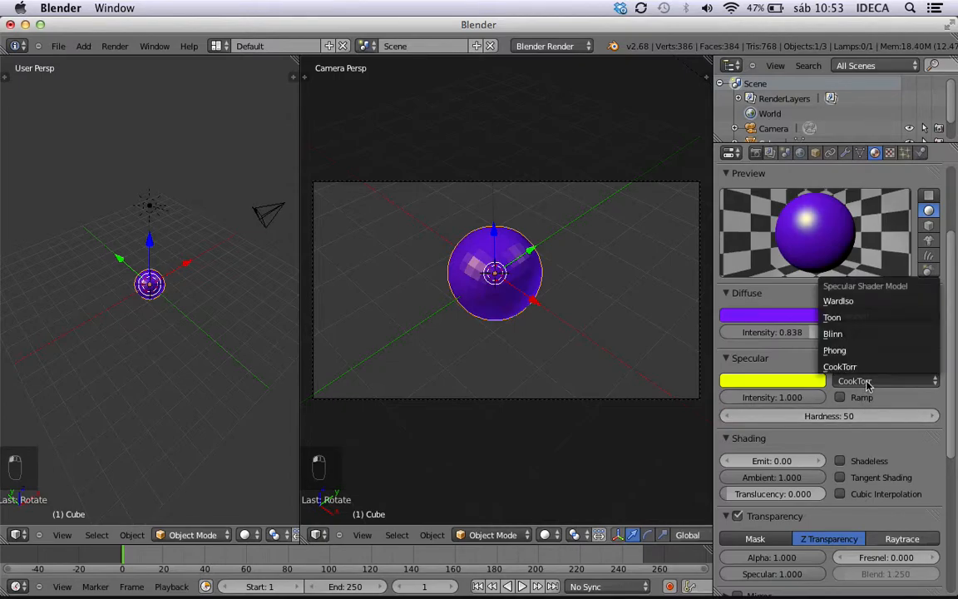
{"action": "left_click", "coordinate": [867, 317]}
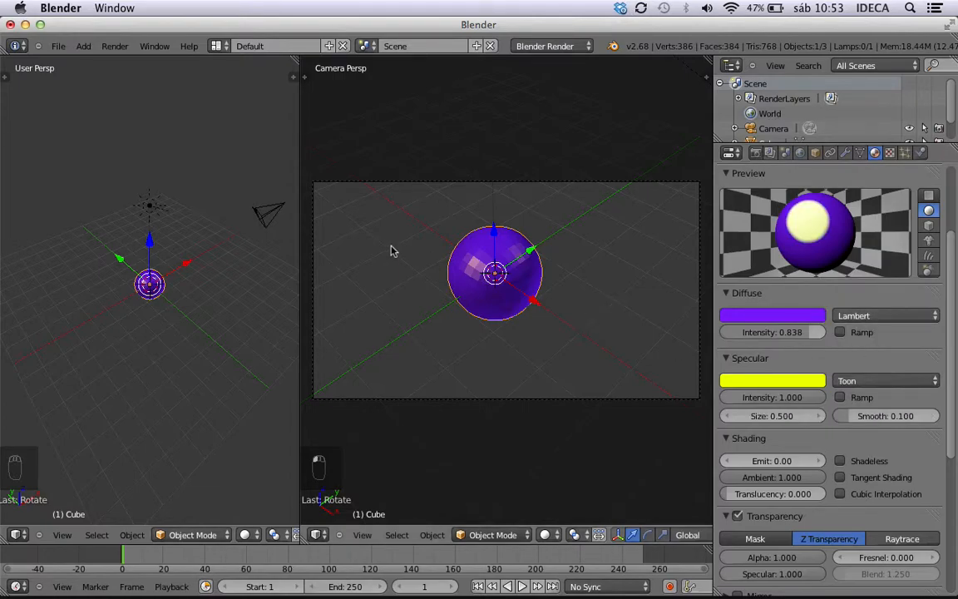
{"action": "key", "text": "ctrl+F12"}
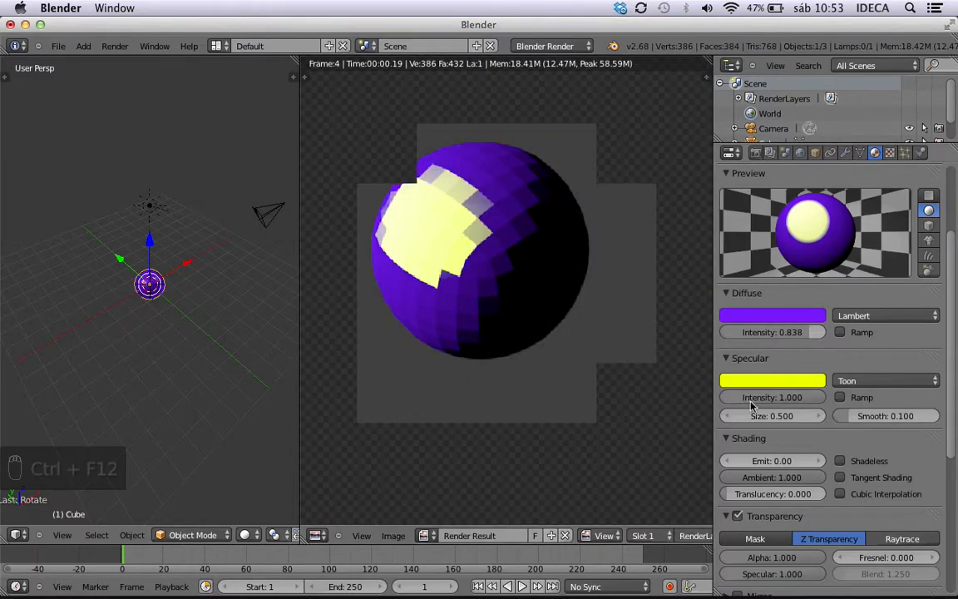
Switch the specular shader to WardIso with a Slope of 0.031, and run a brief animation render.
{"action": "left_click", "coordinate": [870, 381]}
{"action": "left_click", "coordinate": [761, 272]}
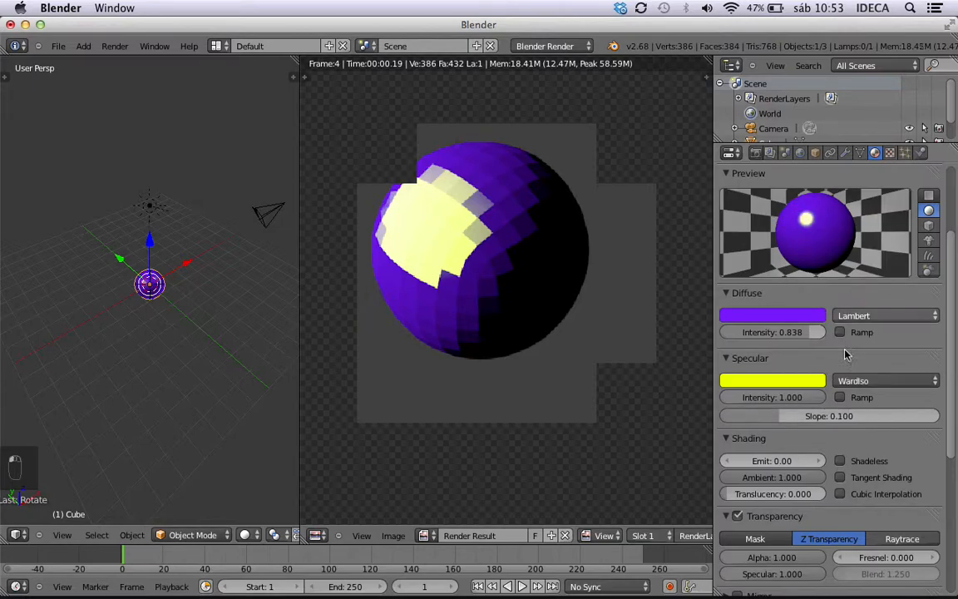
{"action": "left_click_drag", "start_coordinate": [783, 416], "coordinate": [746, 418]}
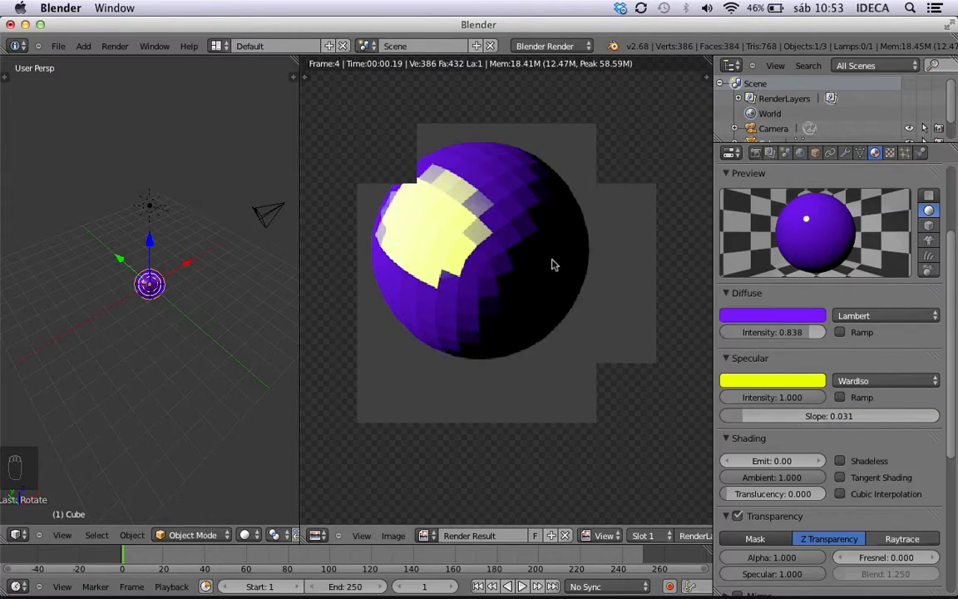
{"action": "key", "text": "ctrl+F12"}
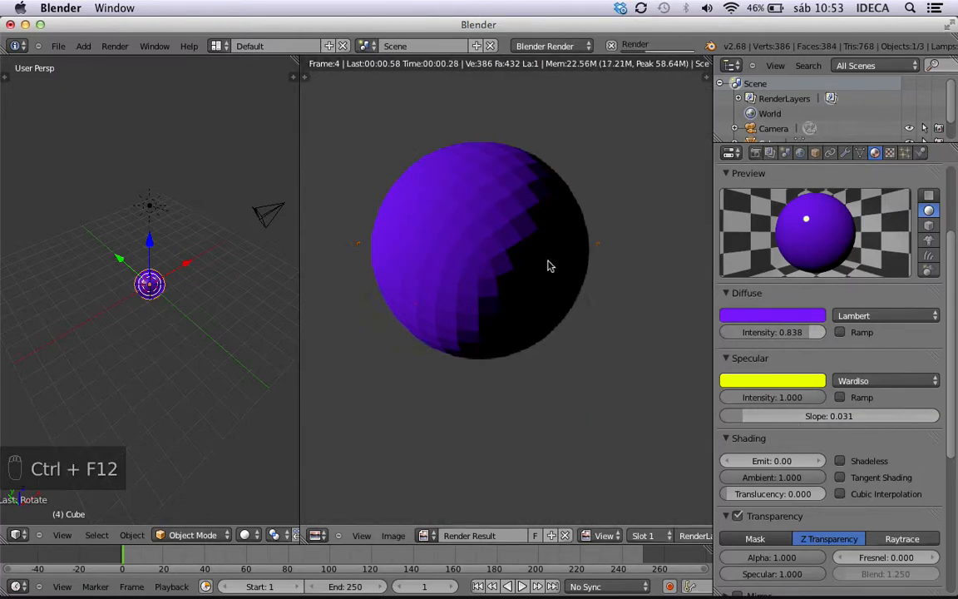
{"action": "key", "text": "Escape"}
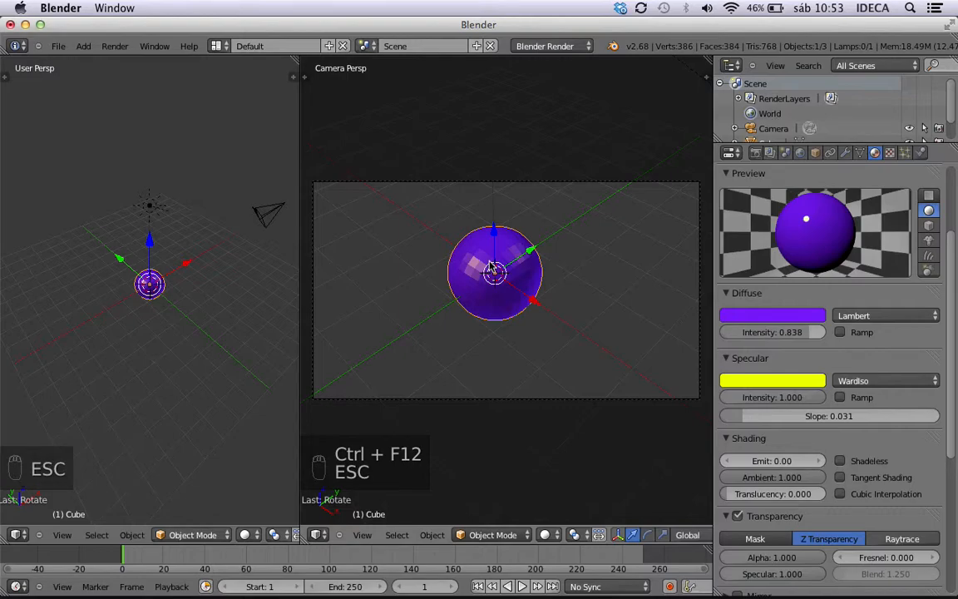
Apply smooth shading to the sphere and render it to check the WardIso highlight.
{"action": "key", "text": "n"}
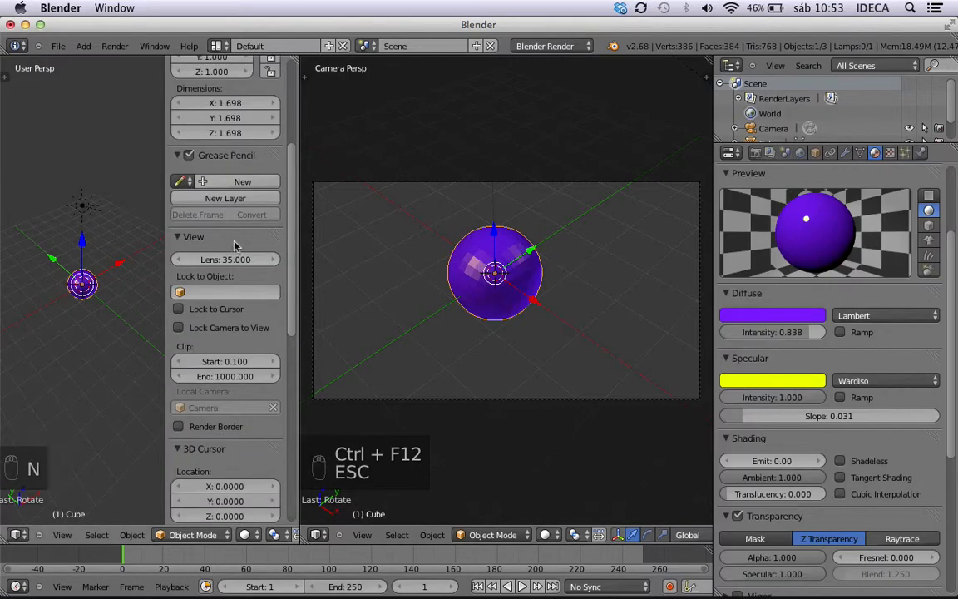
{"action": "key", "text": "n"}
{"action": "key", "text": "n"}
{"action": "key", "text": "n"}
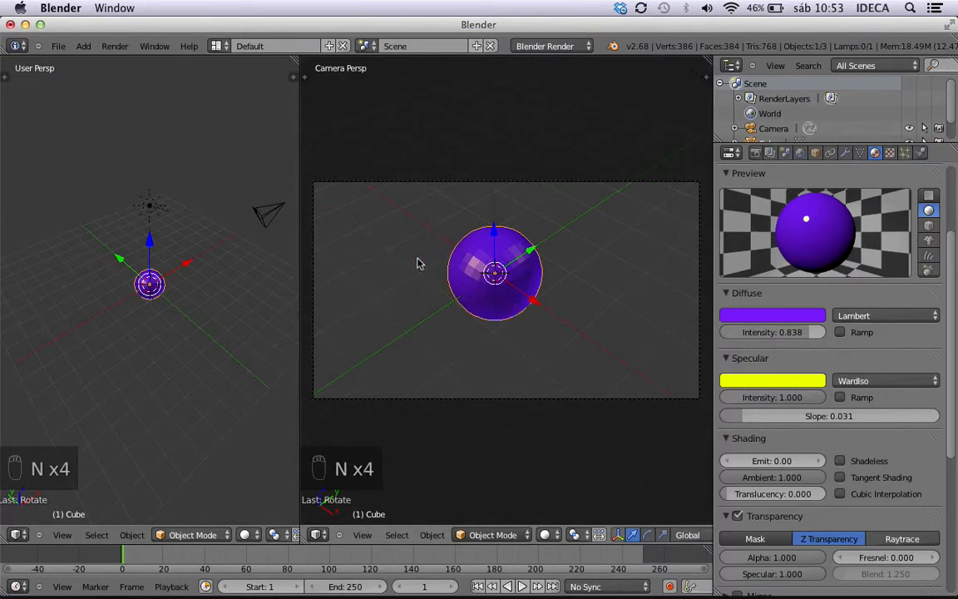
{"action": "key", "text": "t"}
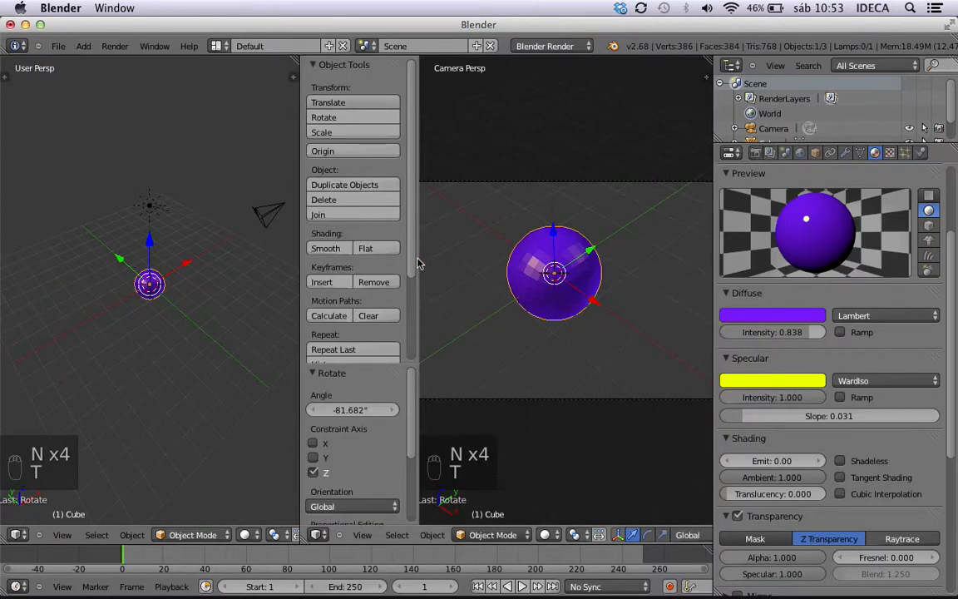
{"action": "left_click", "coordinate": [325, 248]}
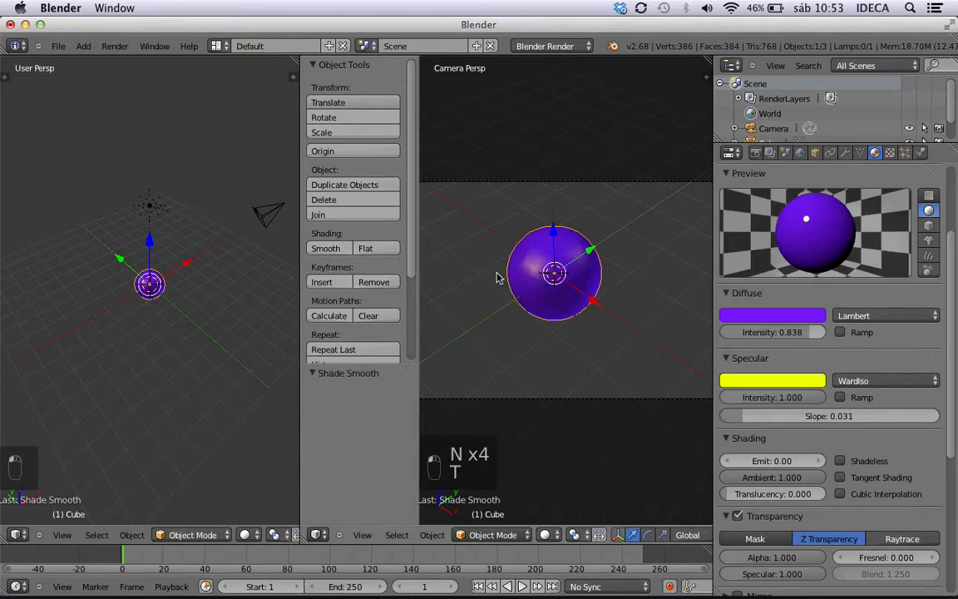
{"action": "key", "text": "t"}
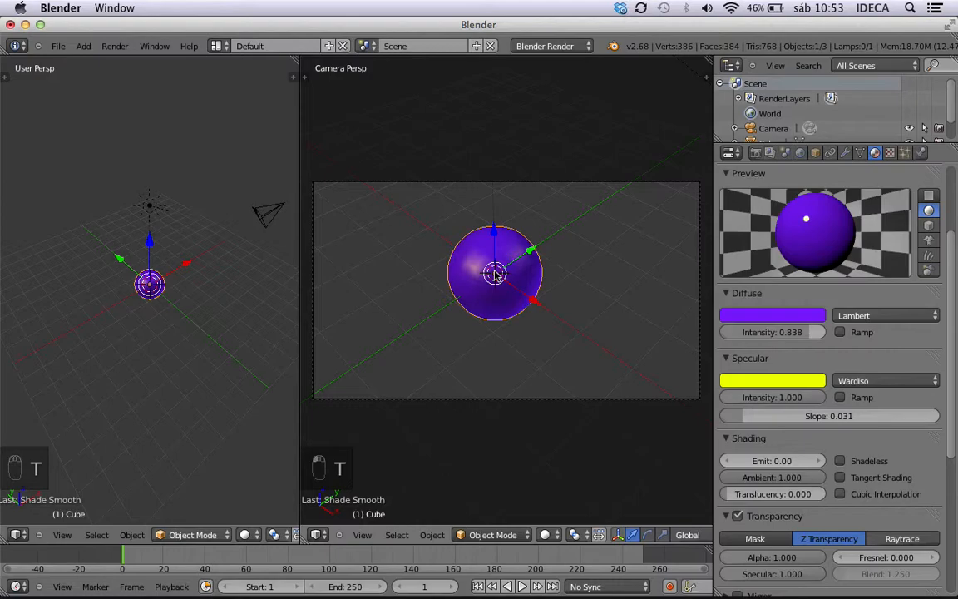
{"action": "key", "text": "ctrl+F12"}
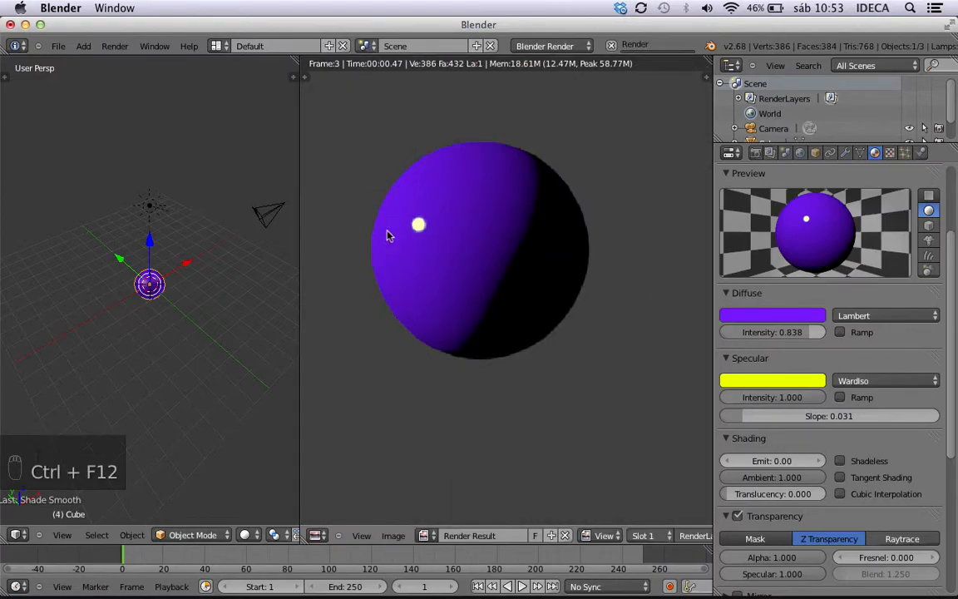
Raise the WardIso specular Slope to 0.306 and render the sphere to check the wider highlight.
{"action": "key", "text": "Escape"}
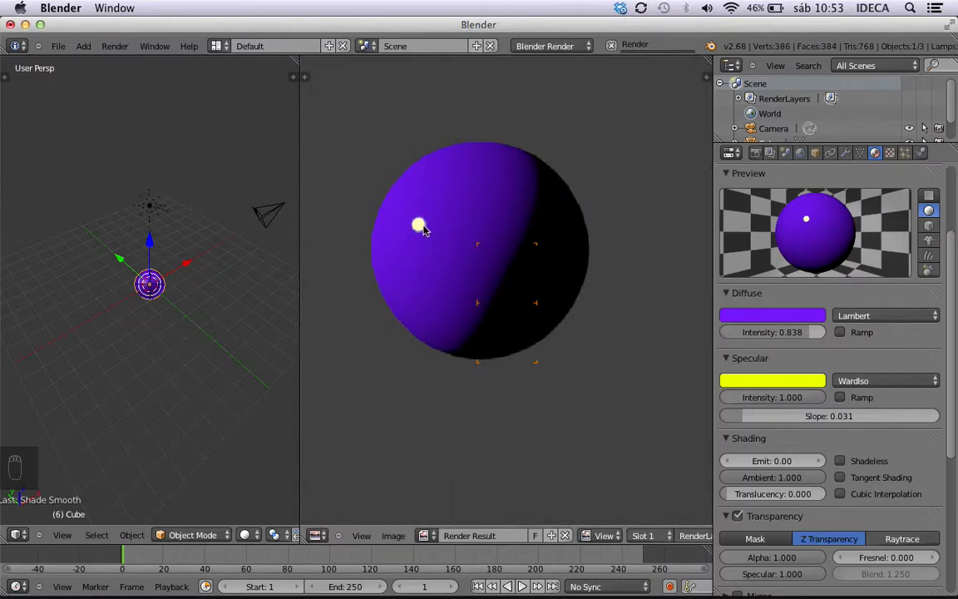
{"action": "key", "text": "Escape"}
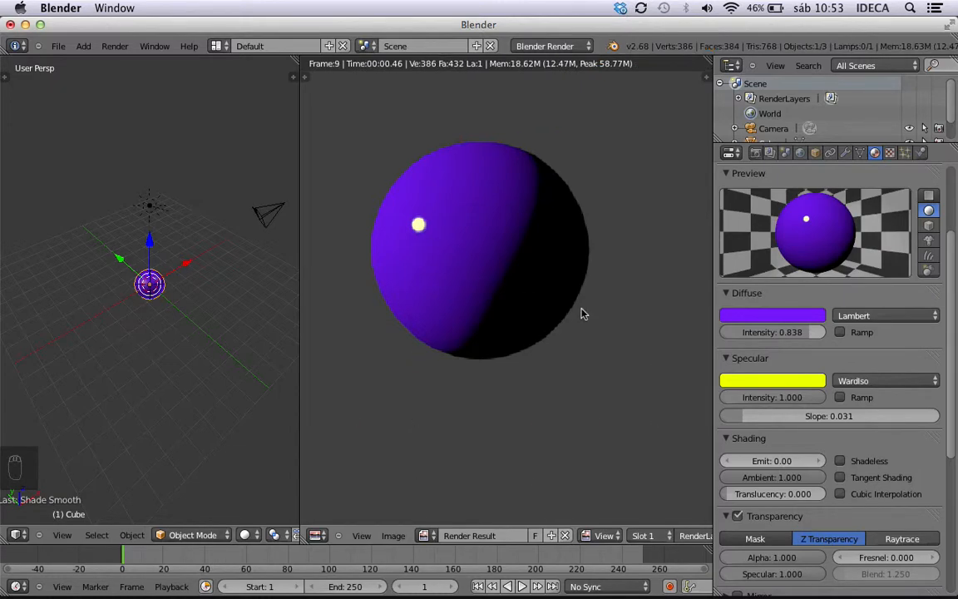
{"action": "key", "text": "Escape"}
{"action": "left_click_drag", "start_coordinate": [726, 416], "coordinate": [891, 416]}
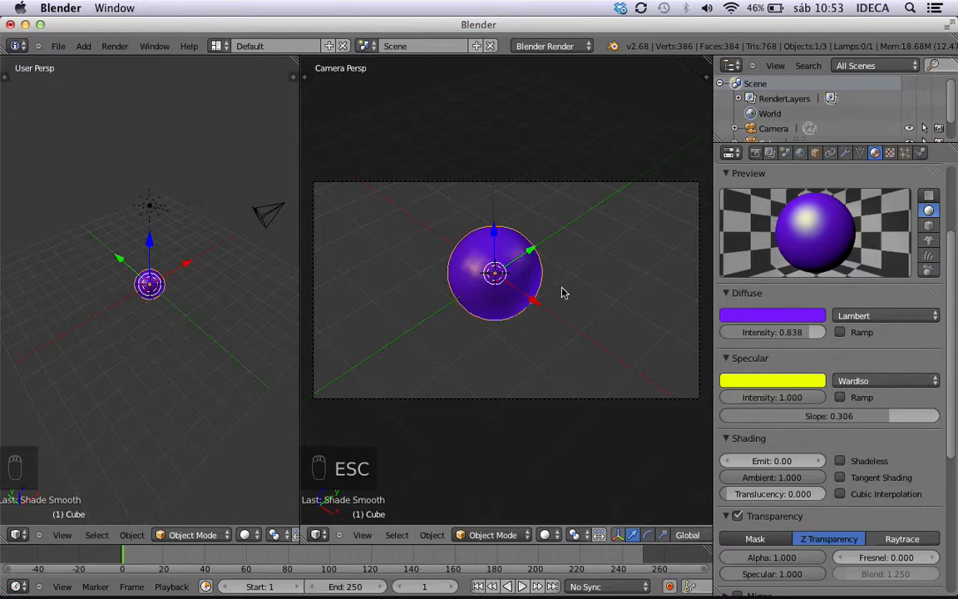
{"action": "key", "text": "ctrl+F12"}
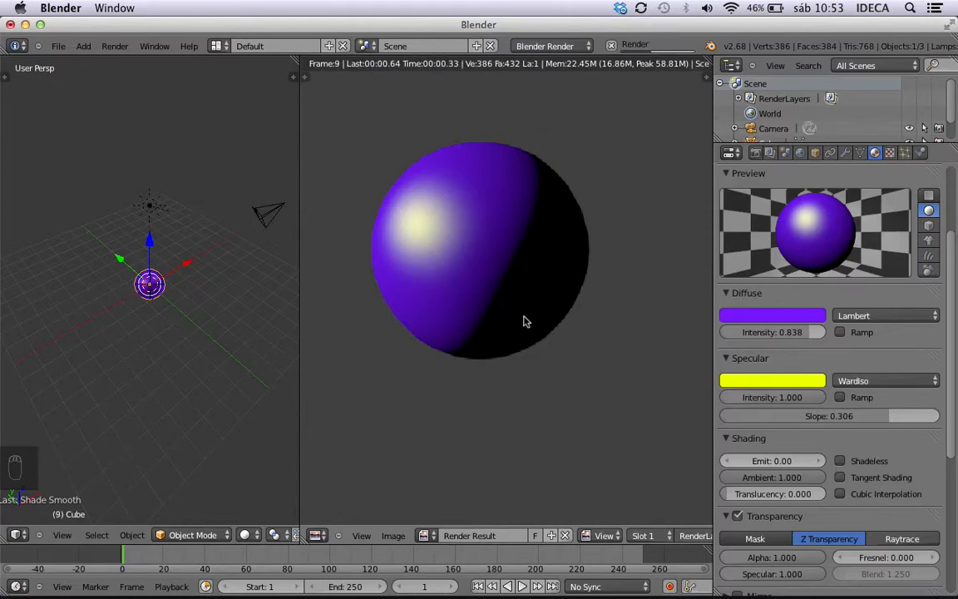
{"action": "key", "text": "Escape"}
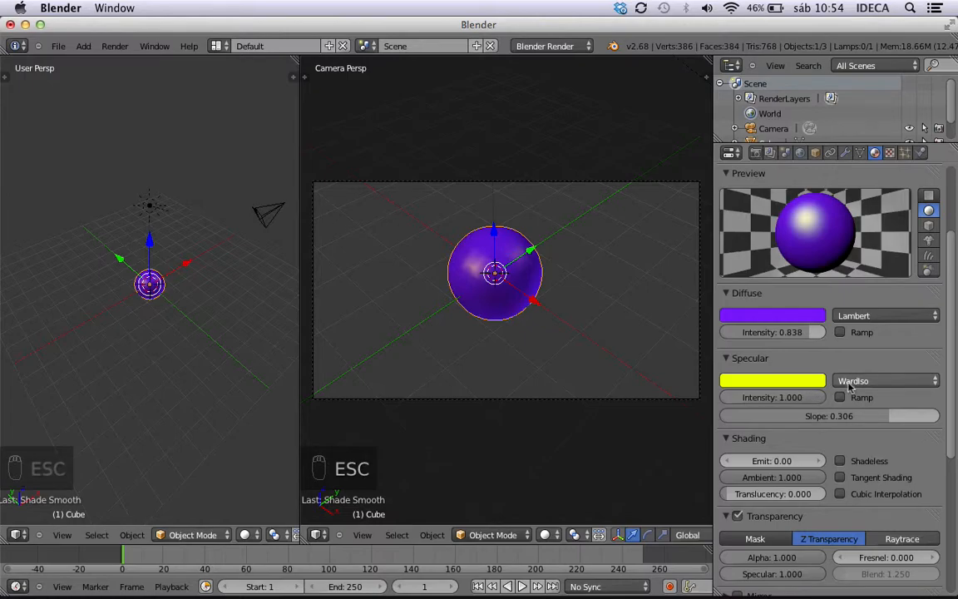
Collapse the Specular and Diffuse sections of the sphere's material settings.
{"action": "scroll", "coordinate": [850, 385], "scroll_direction": "down", "scroll_amount": 3}
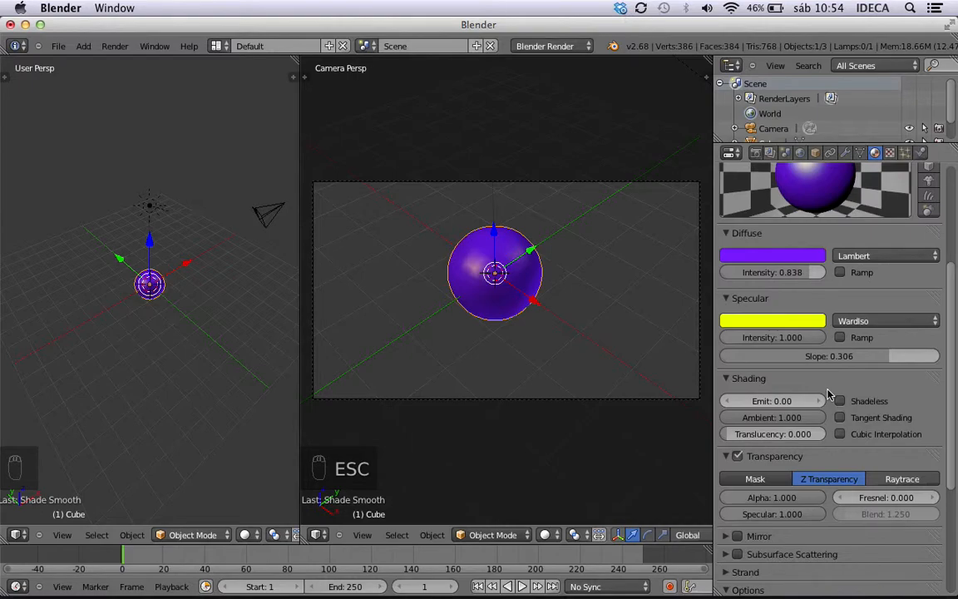
{"action": "scroll", "coordinate": [828, 394], "scroll_direction": "down", "scroll_amount": 3}
{"action": "scroll", "coordinate": [828, 394], "scroll_direction": "down", "scroll_amount": 2}
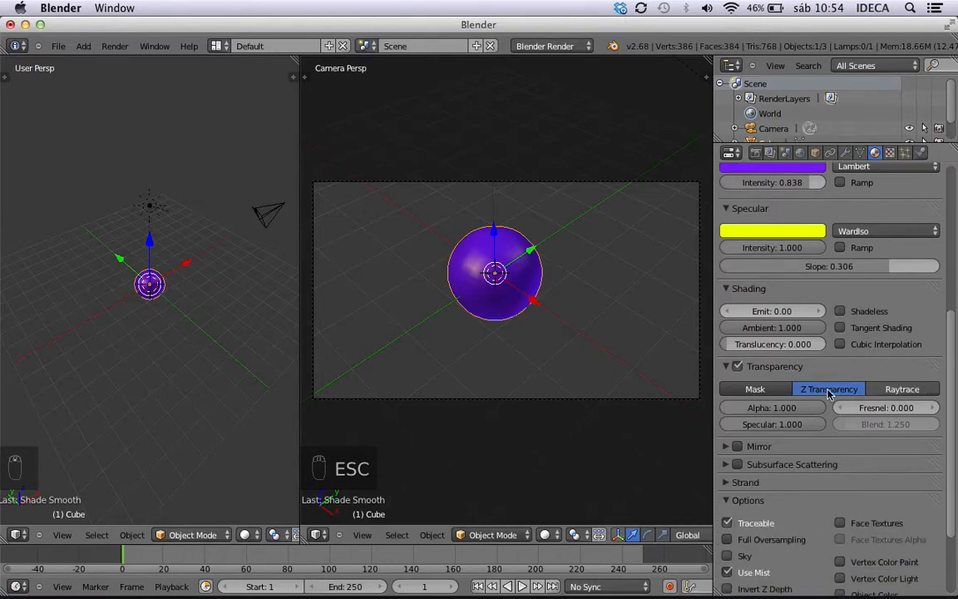
{"action": "left_click", "coordinate": [729, 209]}
{"action": "scroll", "coordinate": [729, 218], "scroll_direction": "up", "scroll_amount": 3}
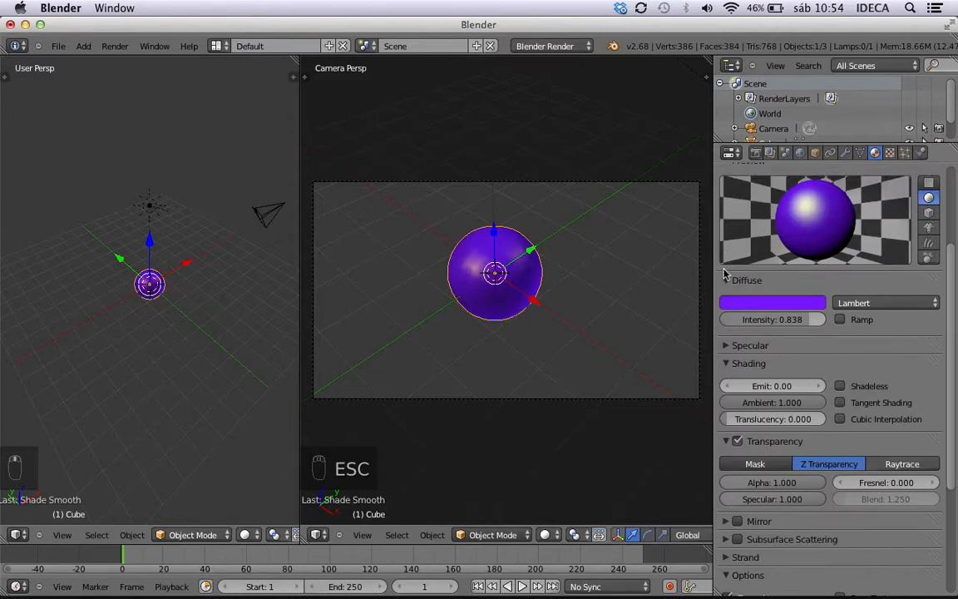
{"action": "left_click", "coordinate": [725, 282]}
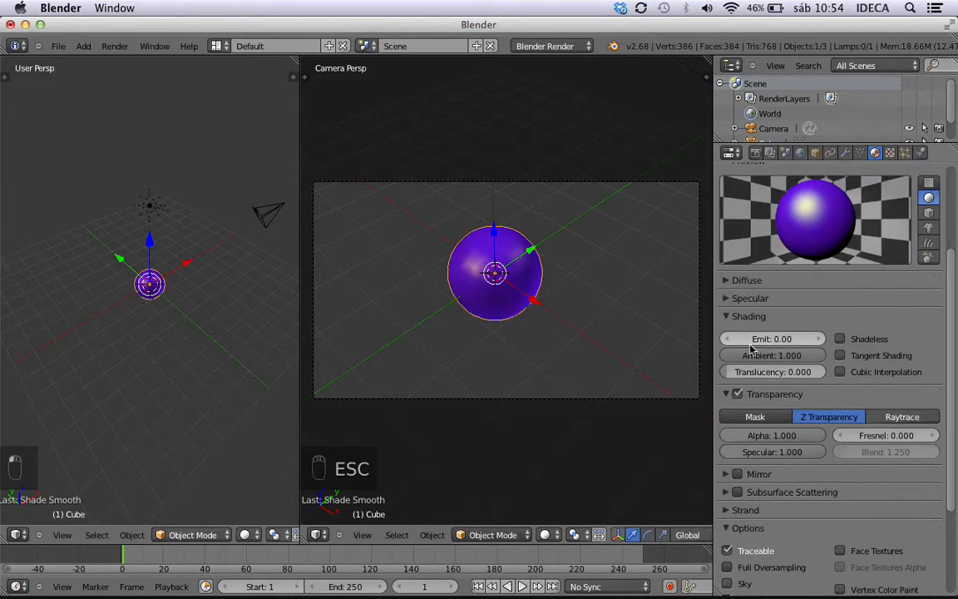
Raise the material's Emit to 1.12 and render the glowing sphere.
{"action": "left_click_drag", "start_coordinate": [752, 339], "coordinate": [881, 339]}
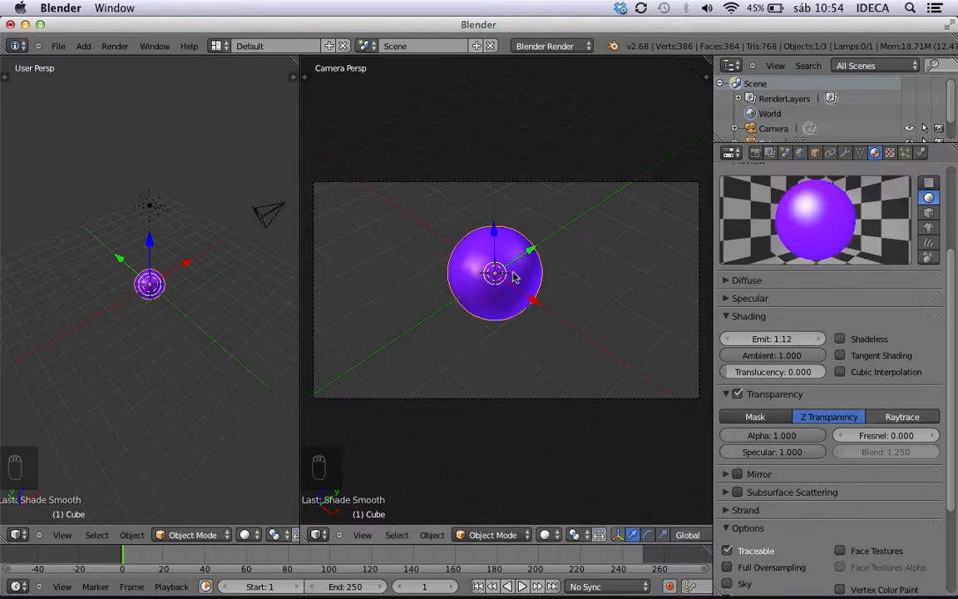
{"action": "key", "text": "ctrl+F12"}
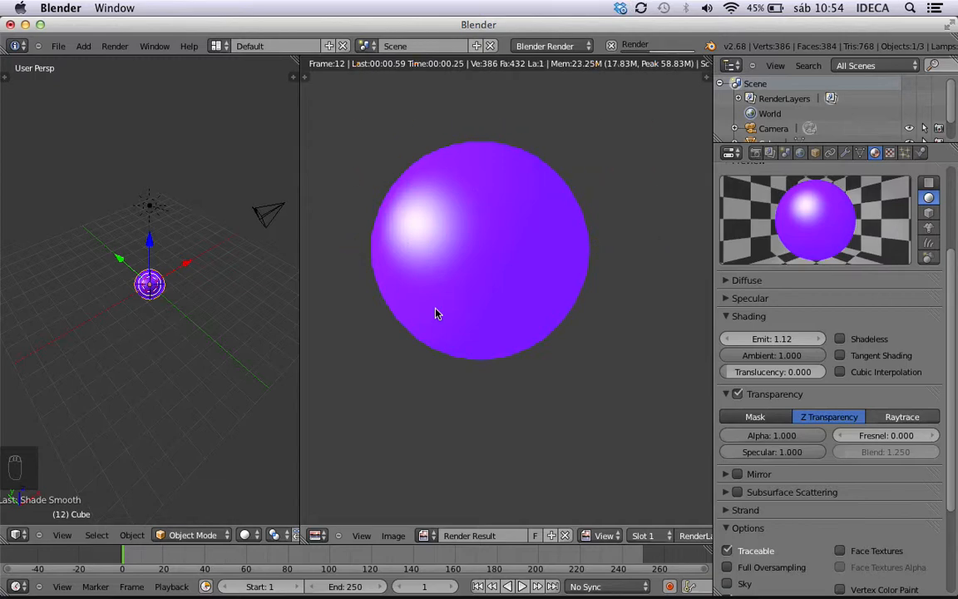
{"action": "key", "text": "Escape"}
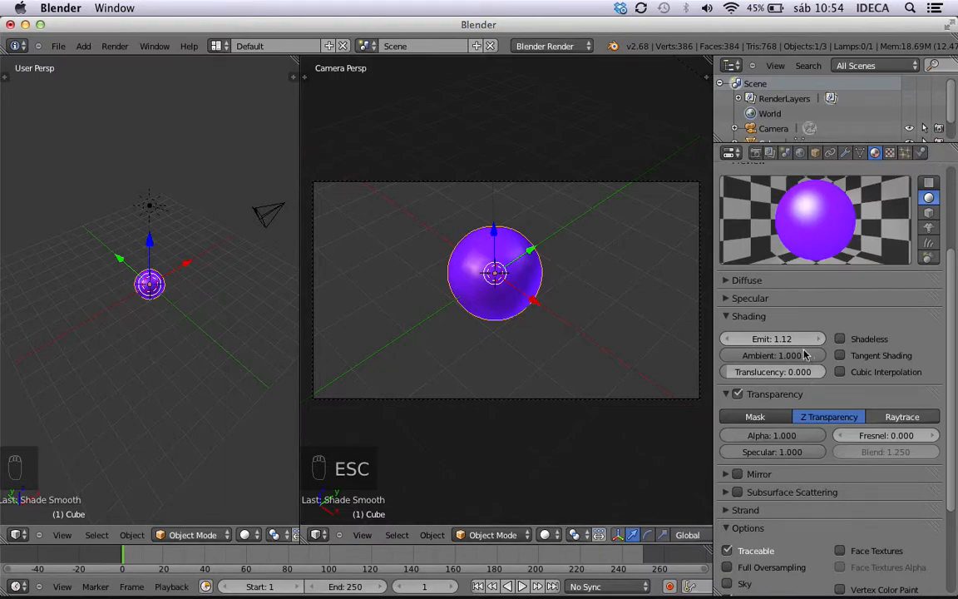
Set the material's Emit to 20 and render the sphere to check the stronger emission.
{"action": "left_click", "coordinate": [762, 339]}
{"action": "type", "text": "20"}
{"action": "key", "text": "Return"}
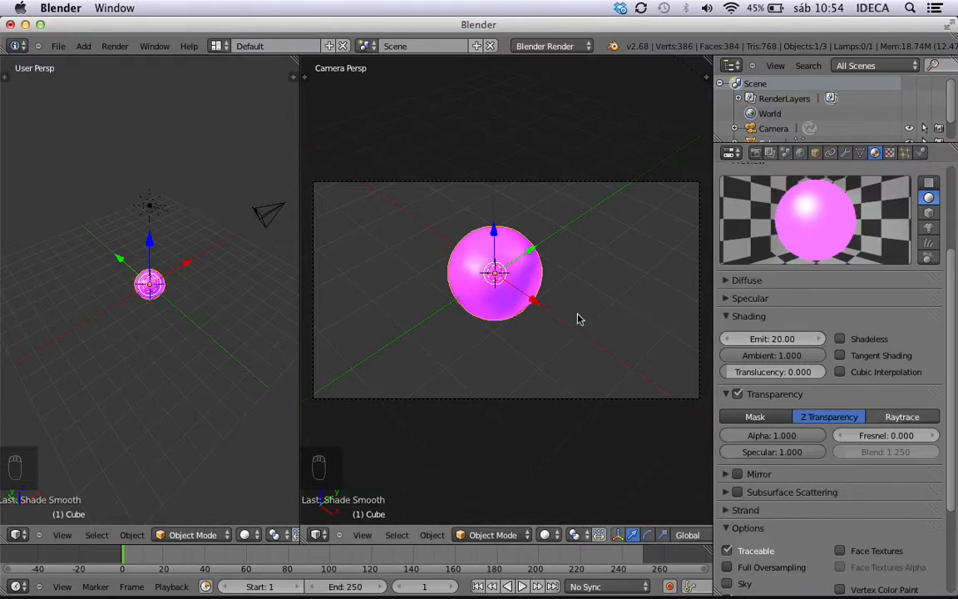
{"action": "key", "text": "ctrl+F12"}
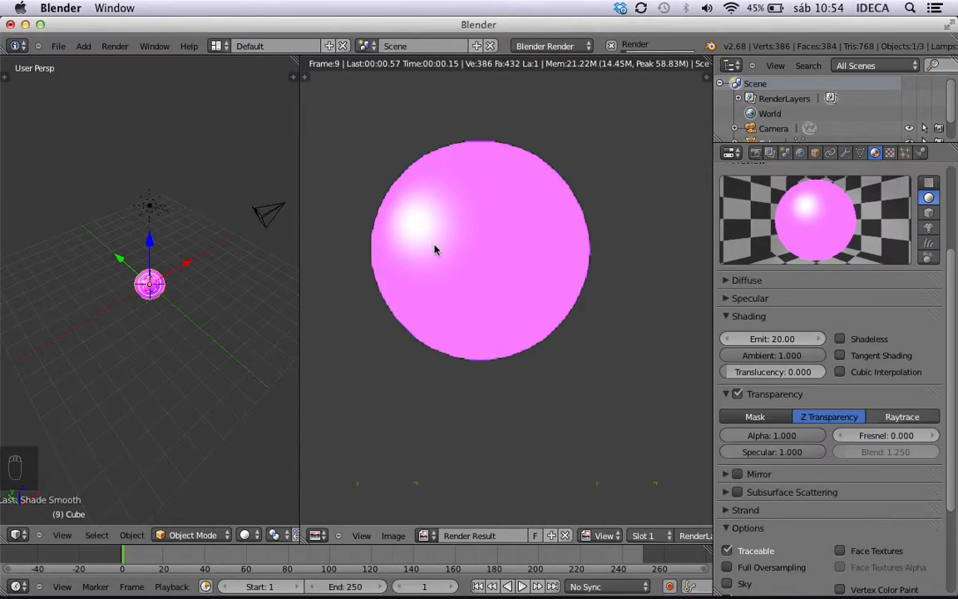
{"action": "key", "text": "Escape"}
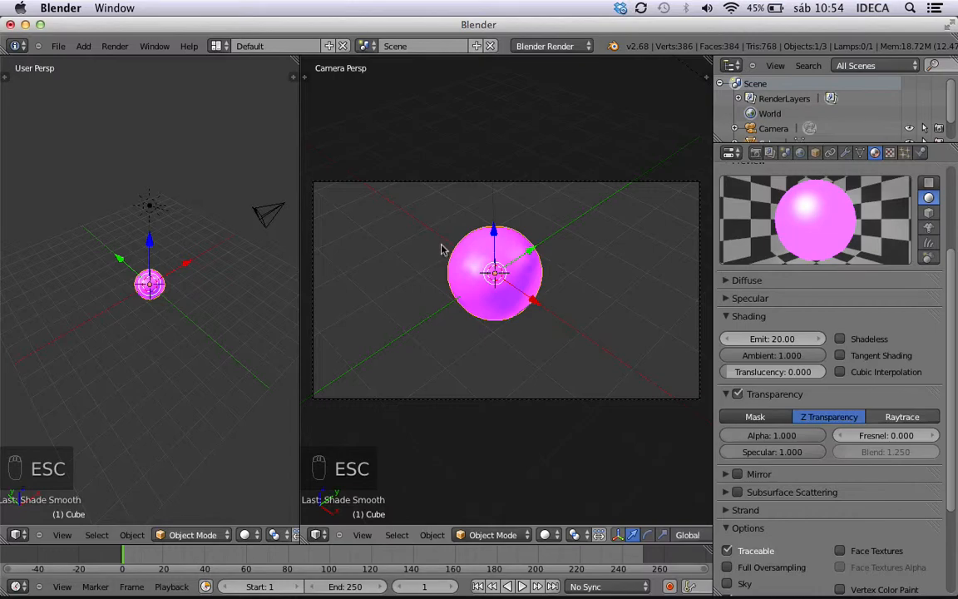
Reset the material's Emit to 0.
{"action": "left_click", "coordinate": [770, 338]}
{"action": "type", "text": "0"}
{"action": "key", "text": "Return"}
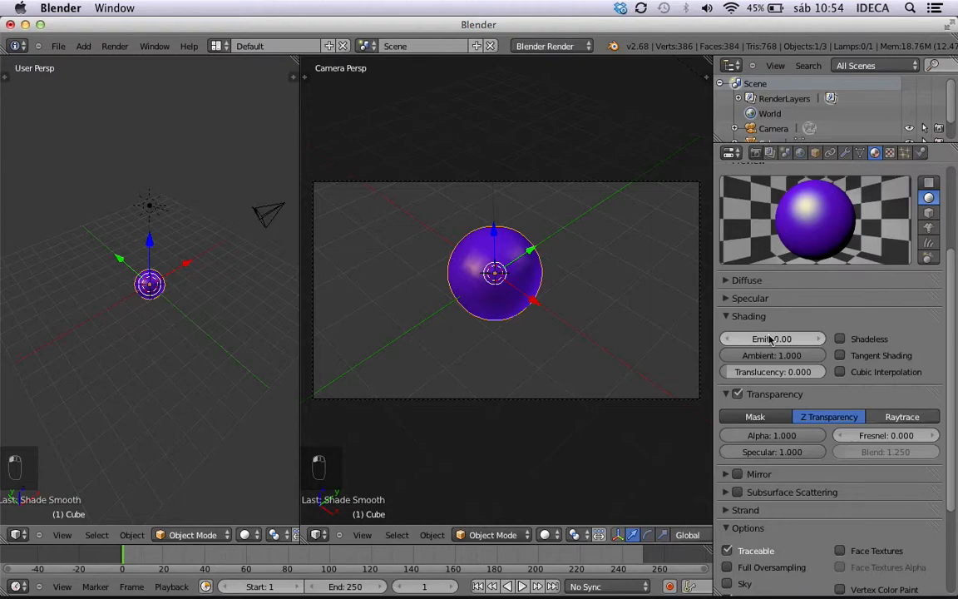
Try the Shadeless option on the sphere's material in a render, and switch it back off.
{"action": "left_click", "coordinate": [841, 339]}
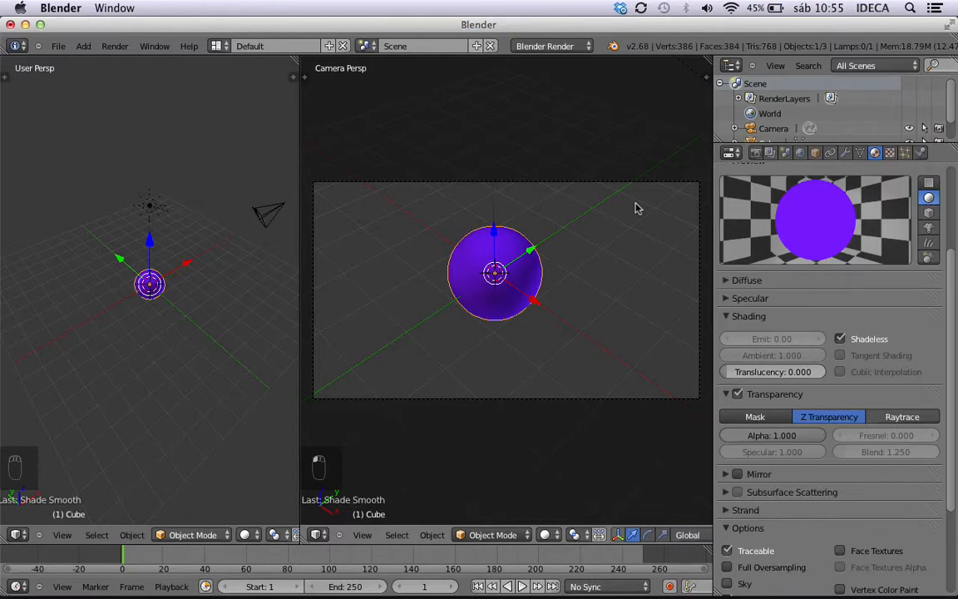
{"action": "key", "text": "ctrl+F12"}
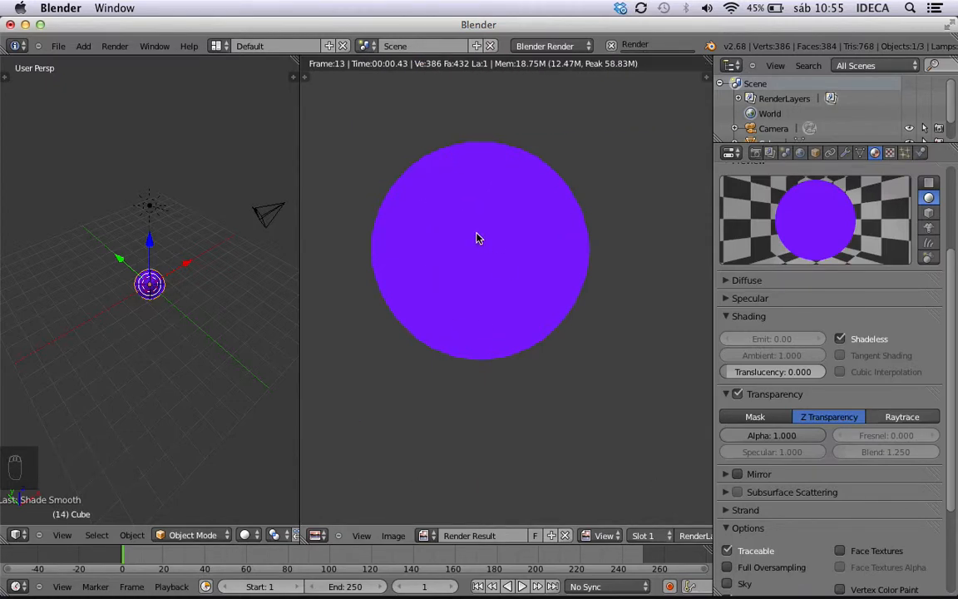
{"action": "key", "text": "Escape"}
{"action": "key", "text": "Escape"}
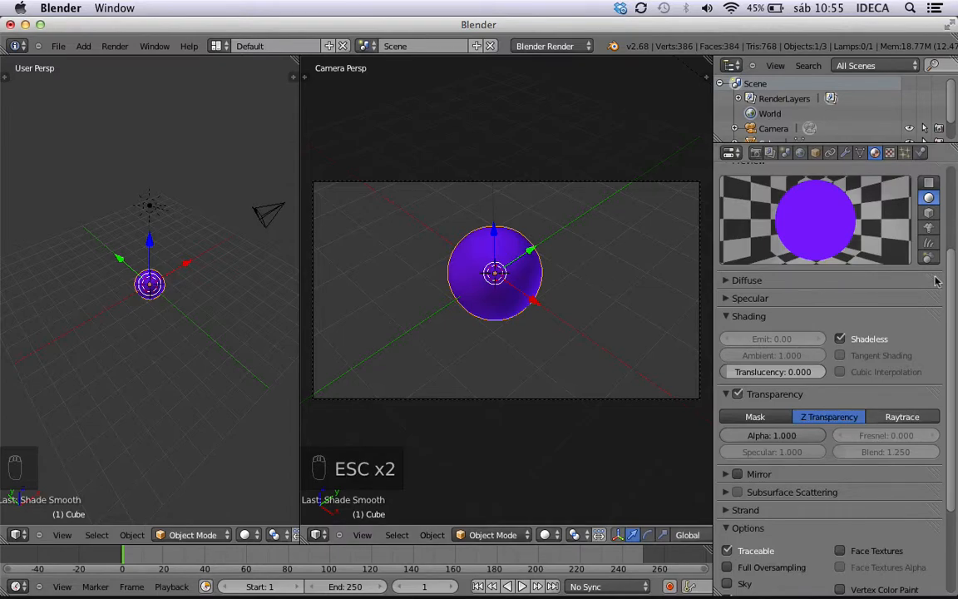
{"action": "left_click", "coordinate": [839, 339]}
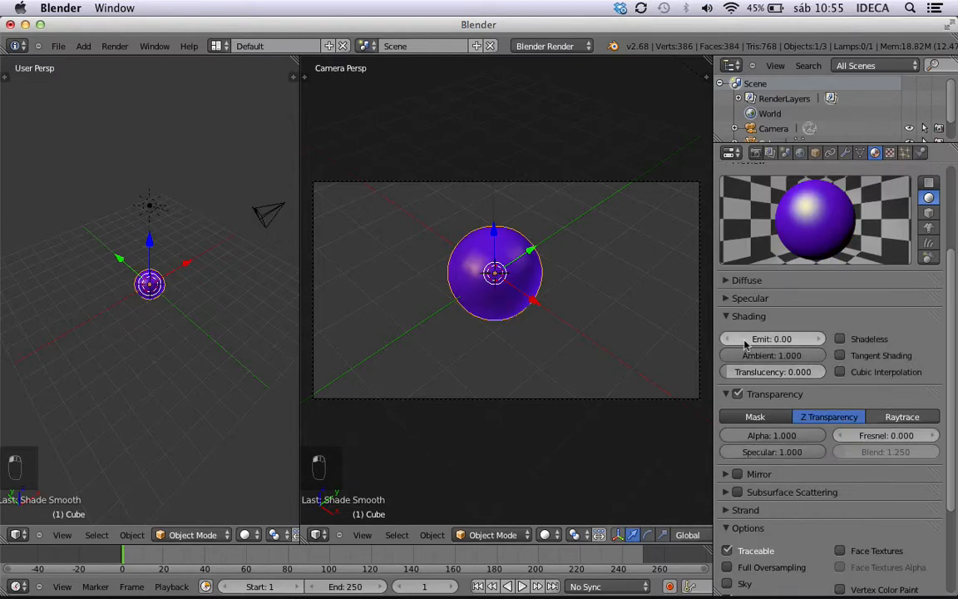
Collapse the Shading section and toggle the material's Transparency off and on again.
{"action": "left_click", "coordinate": [744, 316]}
{"action": "scroll", "coordinate": [747, 335], "scroll_direction": "down", "scroll_amount": 2}
{"action": "left_click", "coordinate": [739, 262]}
{"action": "left_click", "coordinate": [739, 263]}
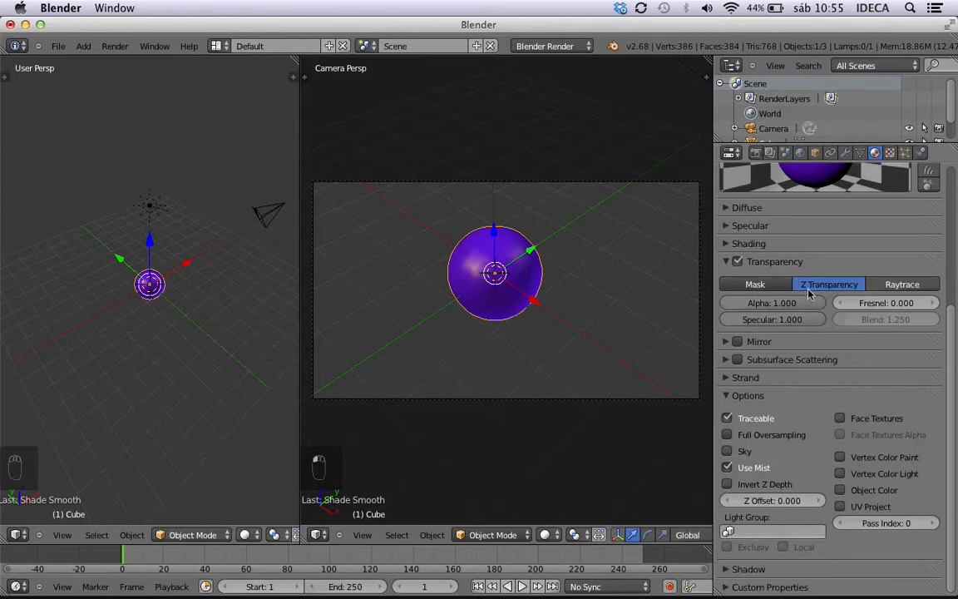
Go through the Mask, Z Transparency and Raytrace transparency modes, leave Raytrace selected, and disable Transparency.
{"action": "left_click", "coordinate": [754, 285]}
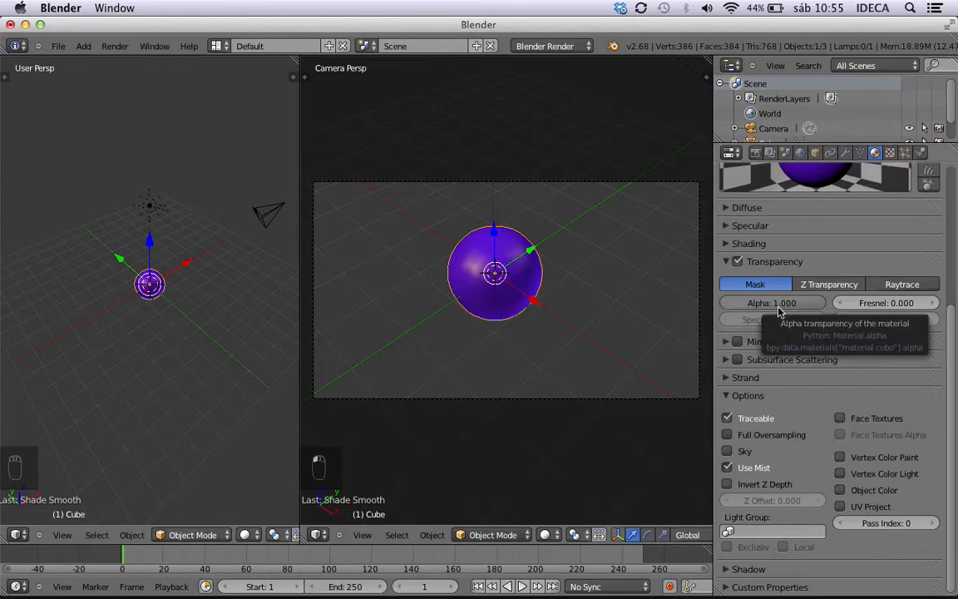
{"action": "left_click", "coordinate": [834, 285]}
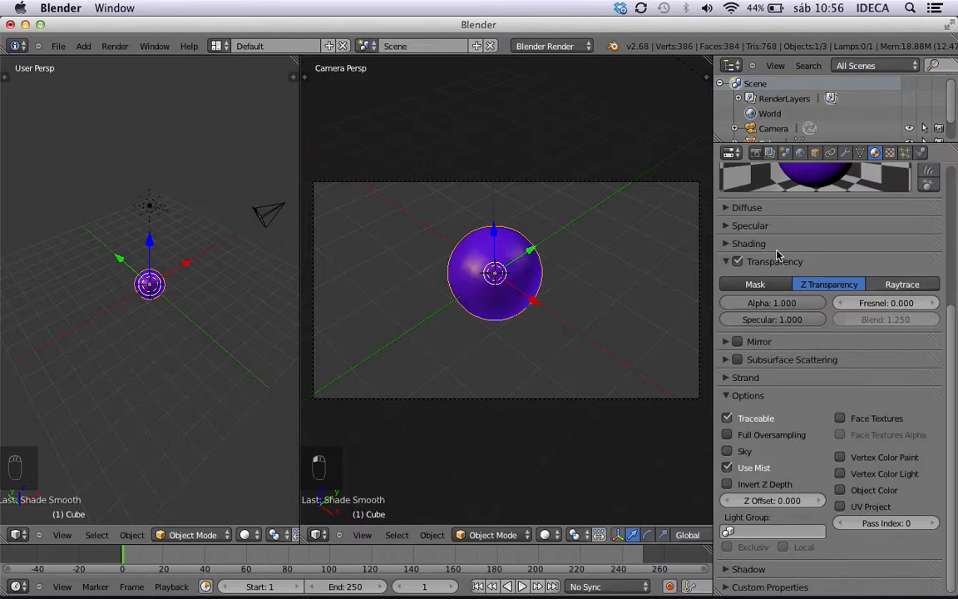
{"action": "left_click", "coordinate": [898, 284]}
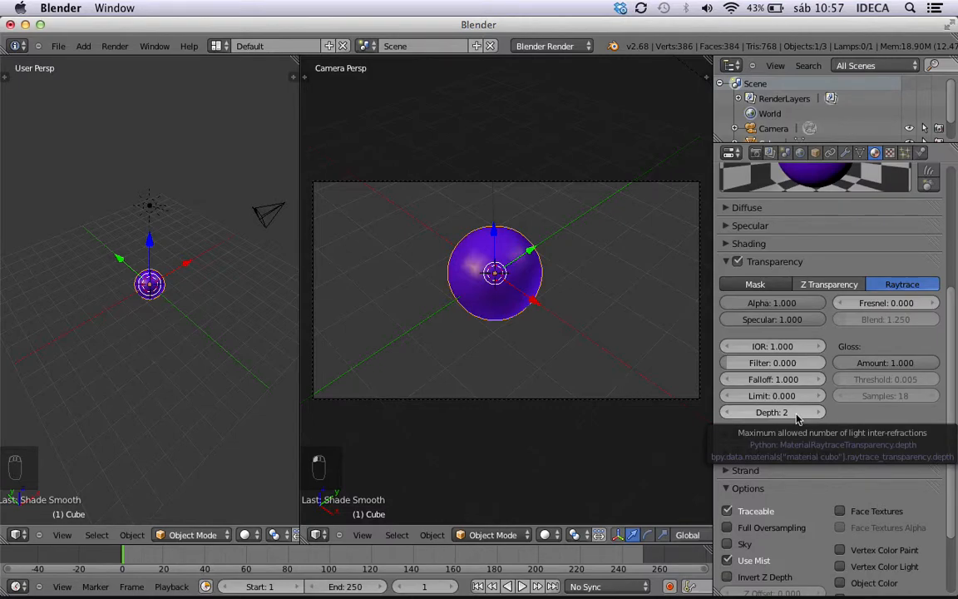
{"action": "left_click", "coordinate": [738, 262]}
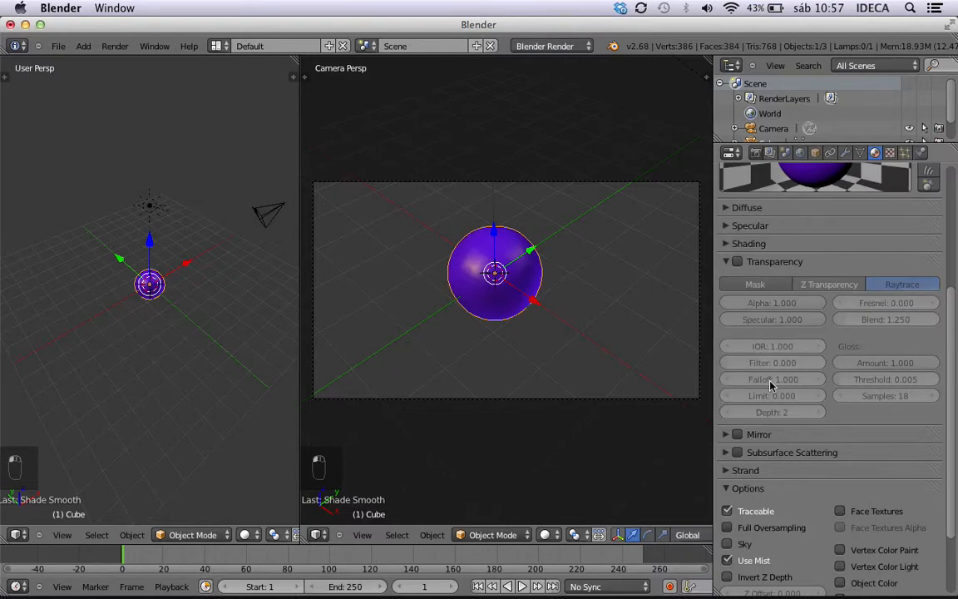
Enable Mirror with its settings expanded and render the sphere.
{"action": "scroll", "coordinate": [770, 383], "scroll_direction": "down", "scroll_amount": 3}
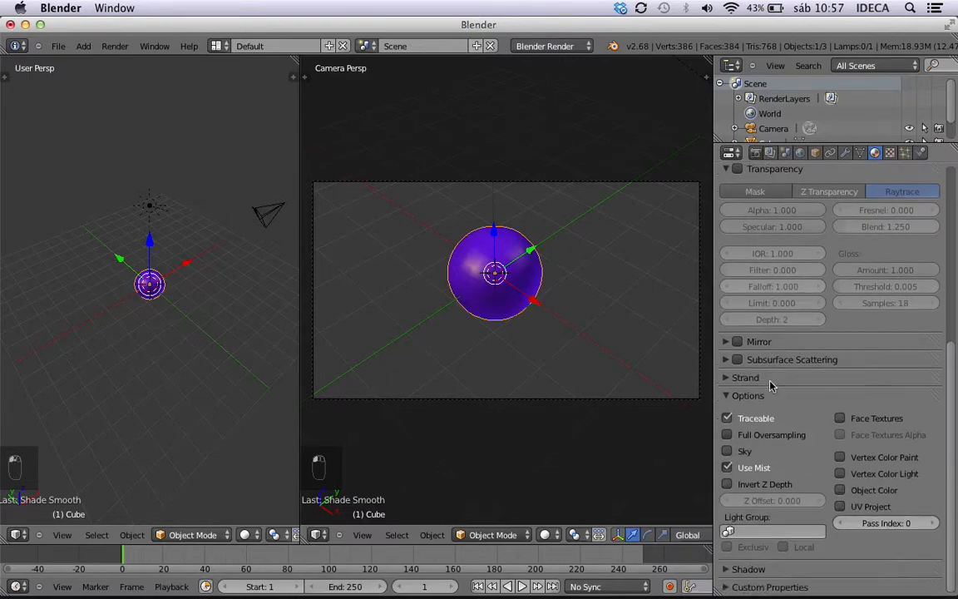
{"action": "left_click", "coordinate": [731, 343]}
{"action": "left_click", "coordinate": [737, 341]}
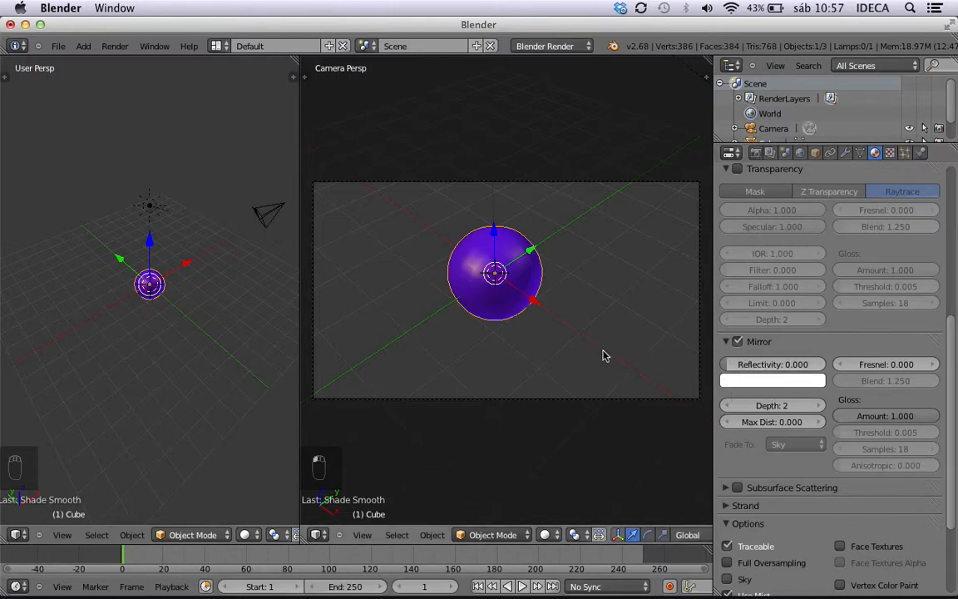
{"action": "key", "text": "ctrl+F12"}
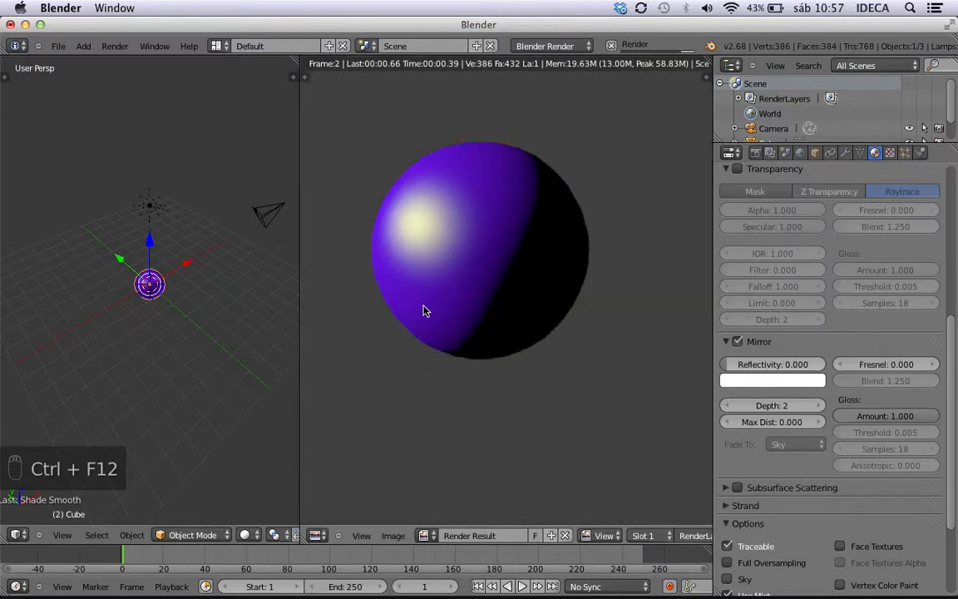
{"action": "key", "text": "Escape"}
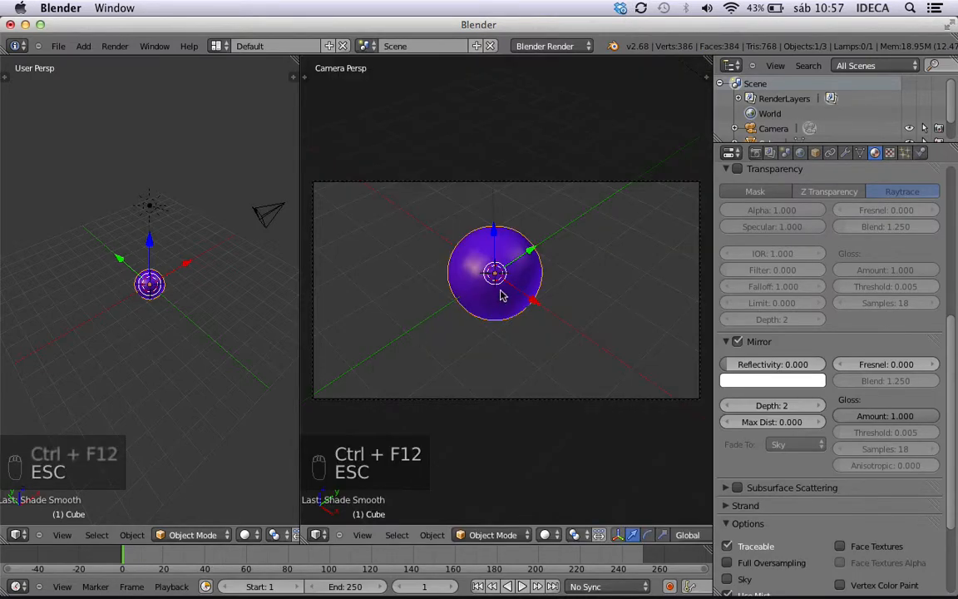
Duplicate the sphere and place the copy beside the original, up and to its left in the camera view.
{"action": "key", "text": "shift+d"}
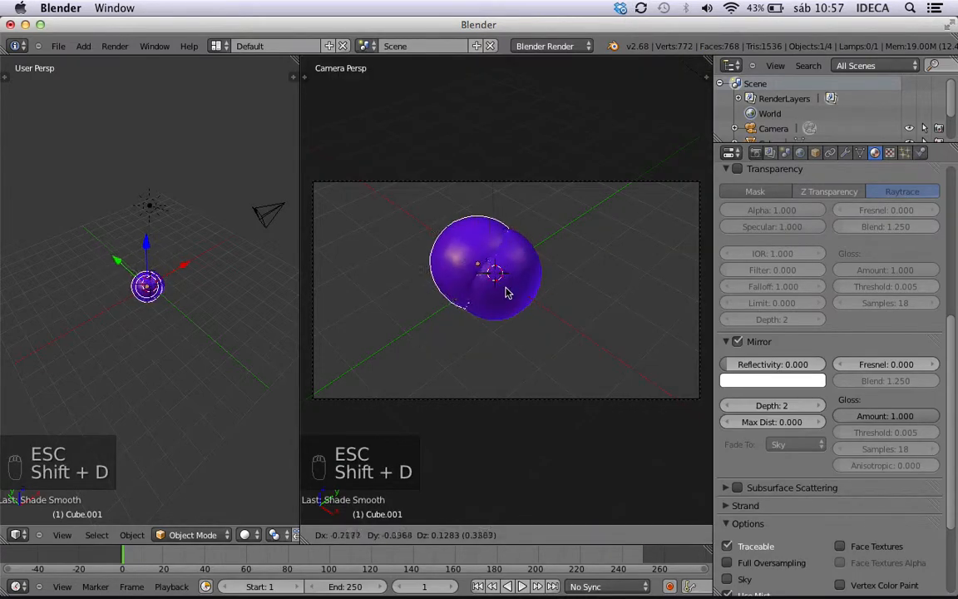
{"action": "left_click", "coordinate": [427, 266]}
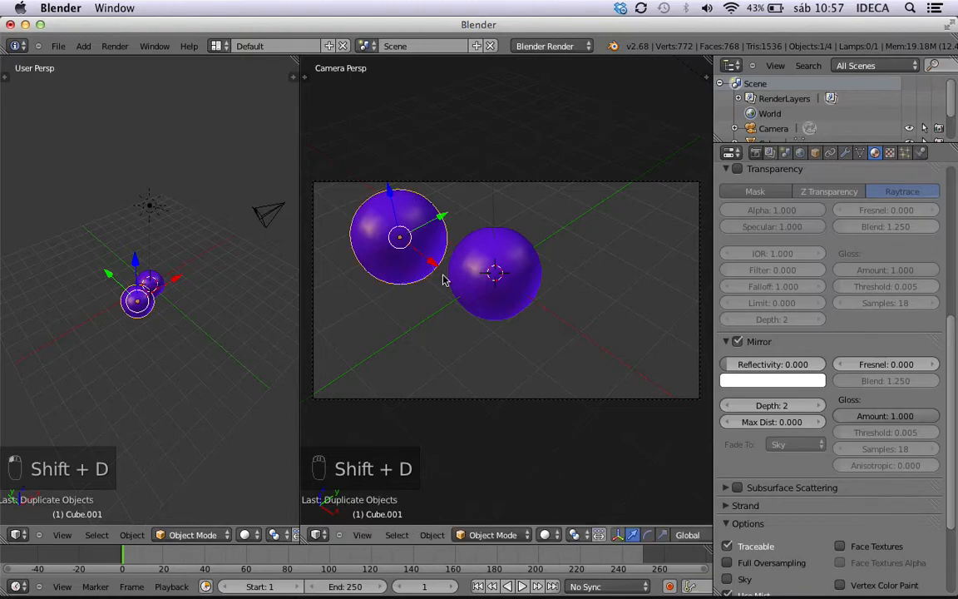
Select the duplicated sphere, set its Mirror Reflectivity to 1.000, and render both spheres to check the reflections.
{"action": "right_click", "coordinate": [497, 295]}
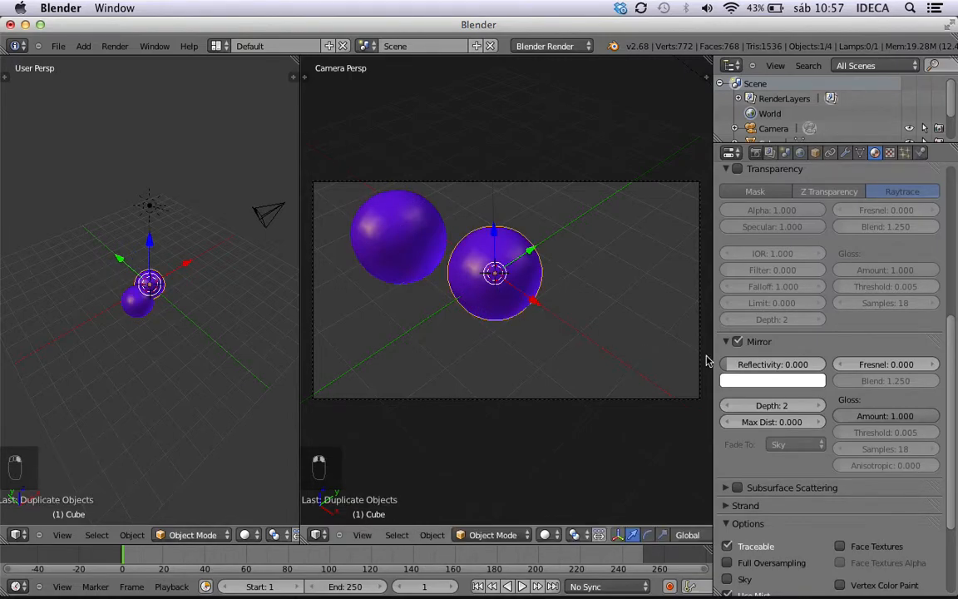
{"action": "right_click", "coordinate": [375, 198]}
{"action": "left_click_drag", "start_coordinate": [727, 366], "coordinate": [835, 370]}
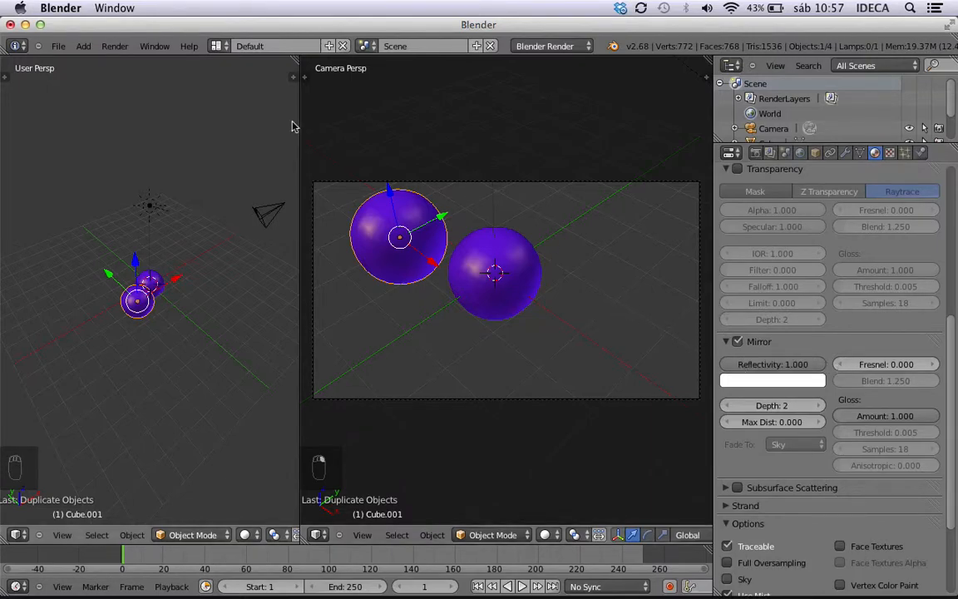
{"action": "key", "text": "ctrl+F12"}
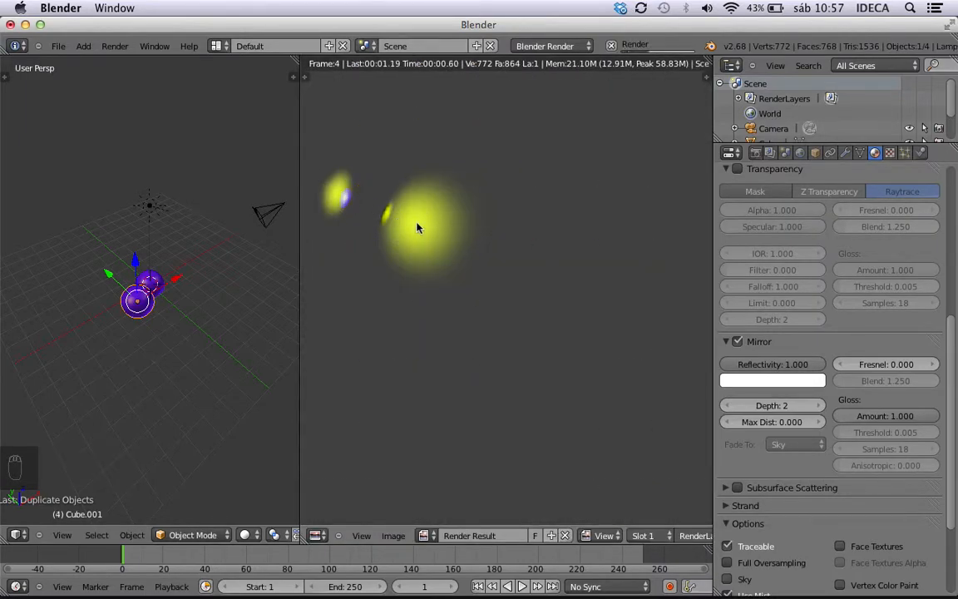
{"action": "key", "text": "Escape"}
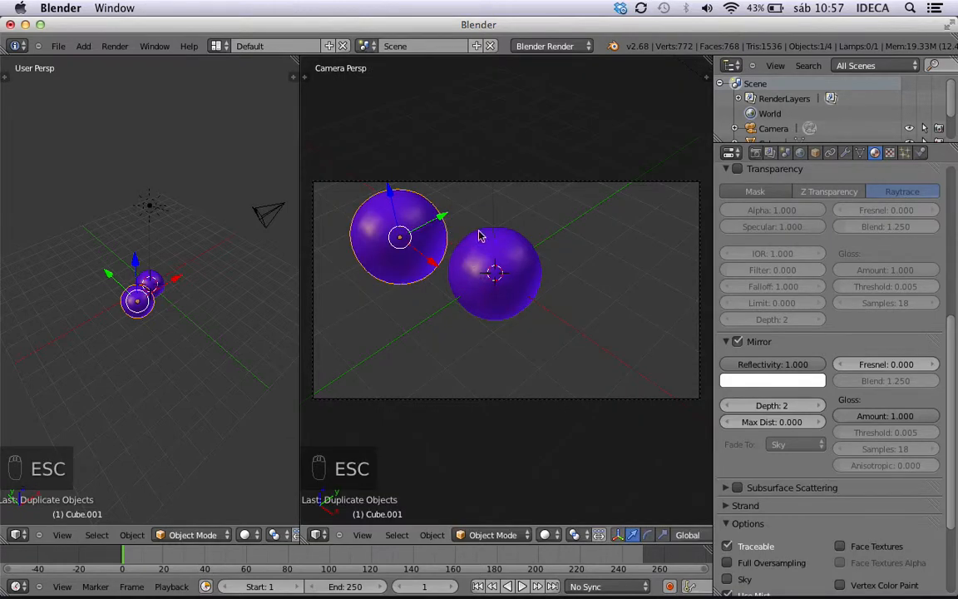
Select the original sphere and make its shared material a single-user copy.
{"action": "right_click", "coordinate": [479, 276]}
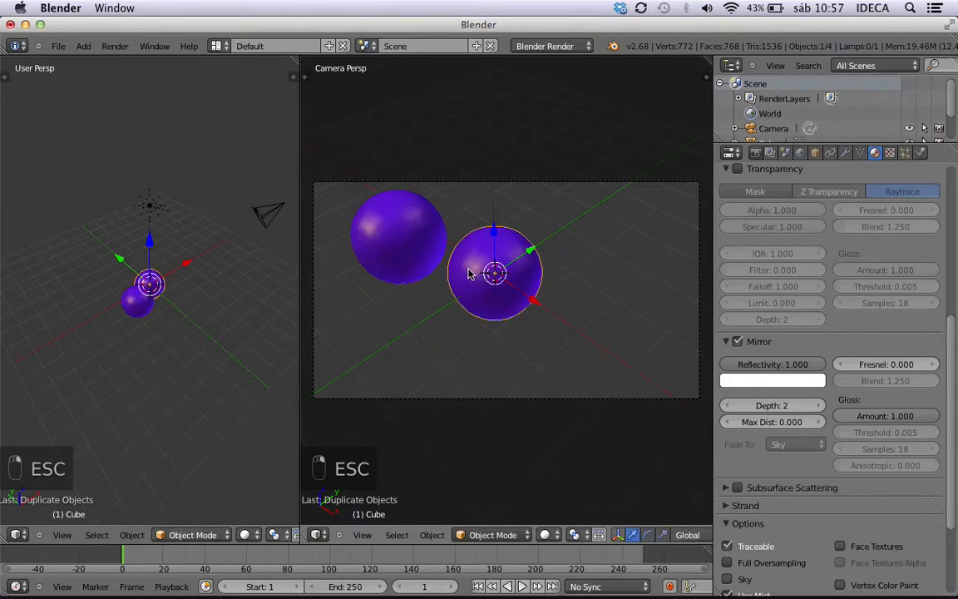
{"action": "scroll", "coordinate": [792, 337], "scroll_direction": "down", "scroll_amount": 4}
{"action": "scroll", "coordinate": [792, 337], "scroll_direction": "up", "scroll_amount": 10}
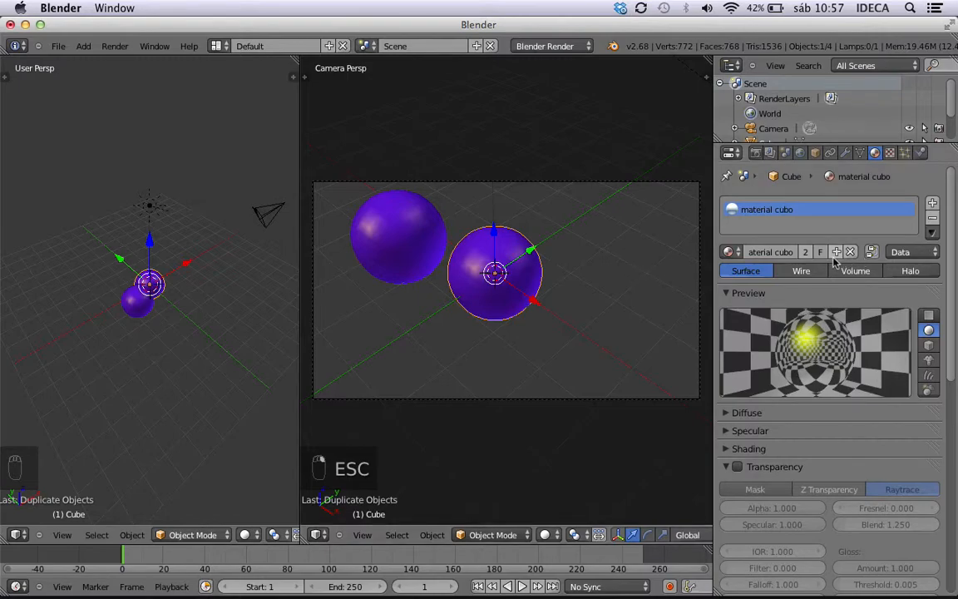
{"action": "left_click", "coordinate": [805, 251]}
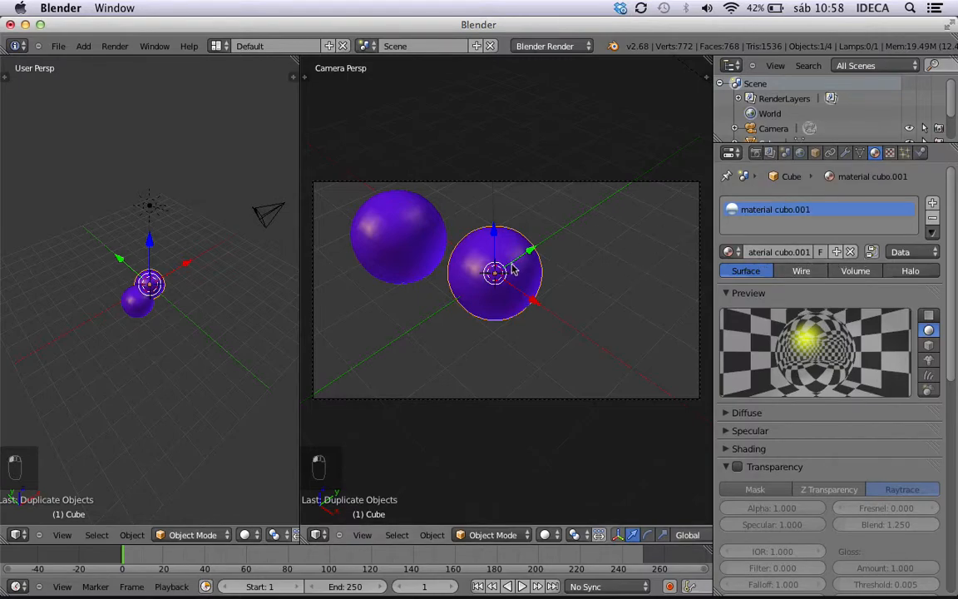
Set the original sphere's Mirror Reflectivity to 0.000 and render both spheres.
{"action": "scroll", "coordinate": [861, 399], "scroll_direction": "down", "scroll_amount": 5}
{"action": "scroll", "coordinate": [861, 406], "scroll_direction": "down", "scroll_amount": 8}
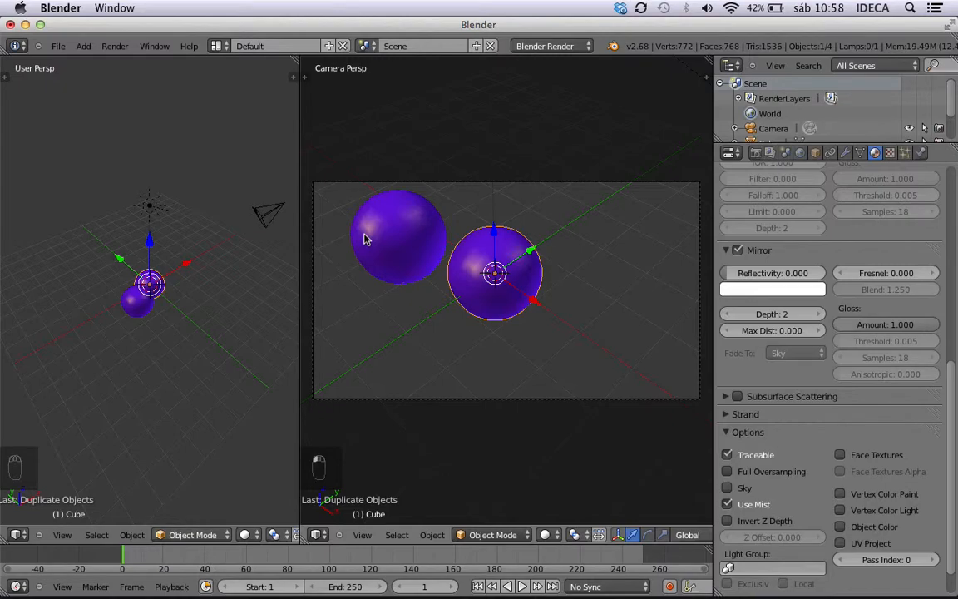
{"action": "key", "text": "ctrl+F12"}
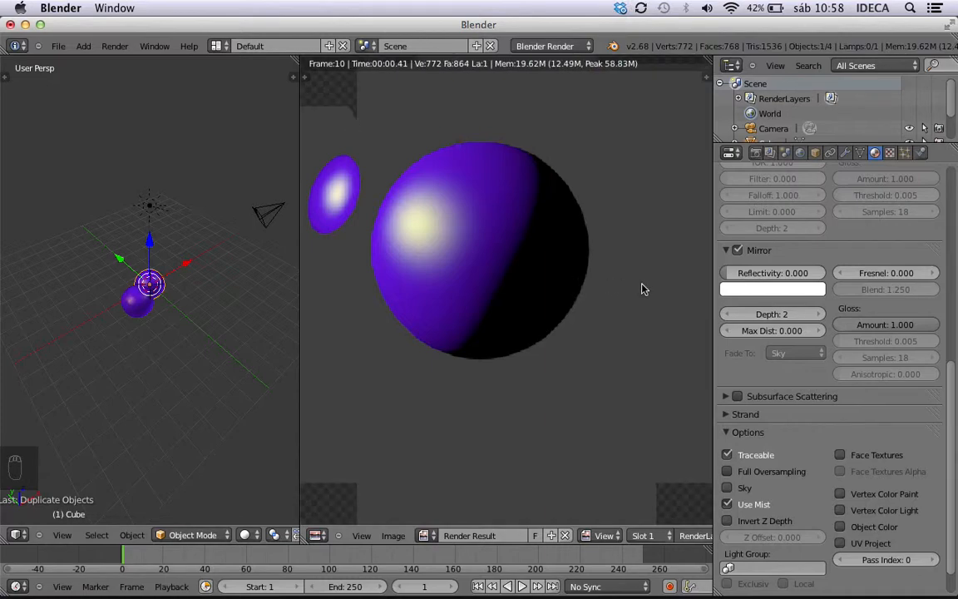
{"action": "key", "text": "Escape"}
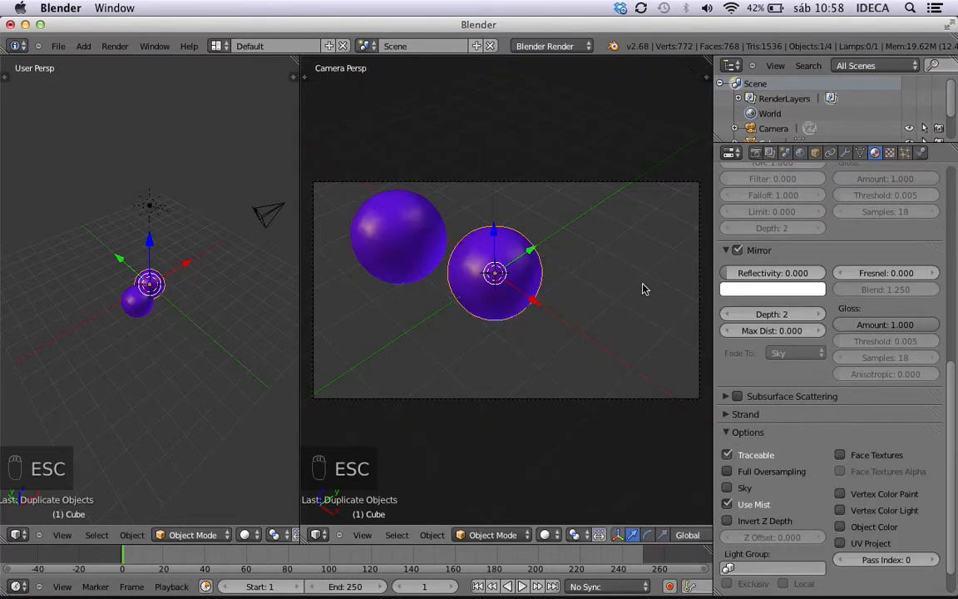
Select the duplicated sphere, set its Mirror Reflectivity to 0.451, and render both spheres.
{"action": "right_click", "coordinate": [384, 258]}
{"action": "left_click_drag", "start_coordinate": [772, 273], "coordinate": [731, 278]}
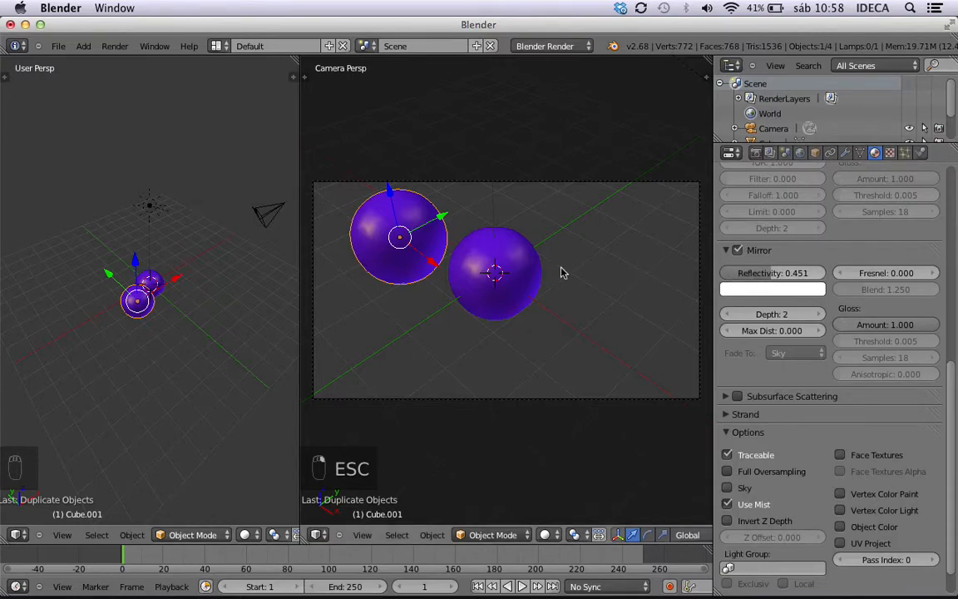
{"action": "key", "text": "ctrl+F12"}
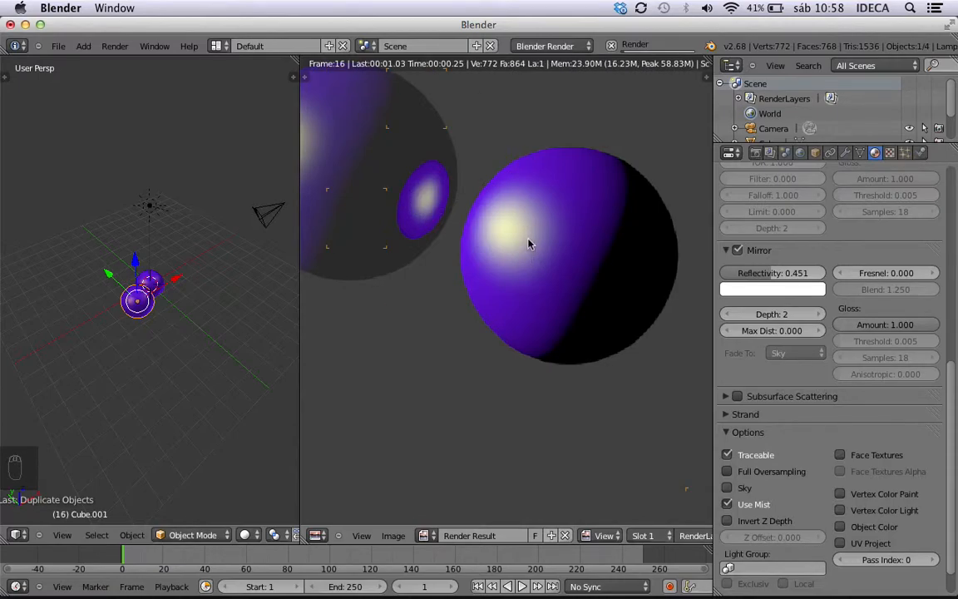
{"action": "key", "text": "Escape"}
Set the duplicated sphere's Mirror Reflectivity to 0.669 and check the effect in the material preview.
{"action": "scroll", "coordinate": [753, 249], "scroll_direction": "down", "scroll_amount": 2}
{"action": "scroll", "coordinate": [753, 250], "scroll_direction": "up", "scroll_amount": 5}
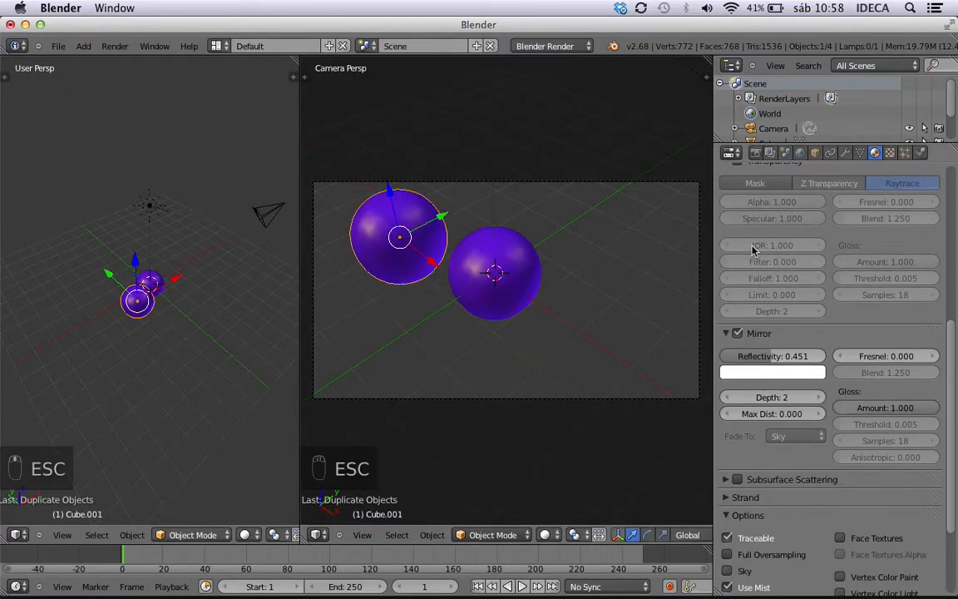
{"action": "scroll", "coordinate": [753, 249], "scroll_direction": "up", "scroll_amount": 5}
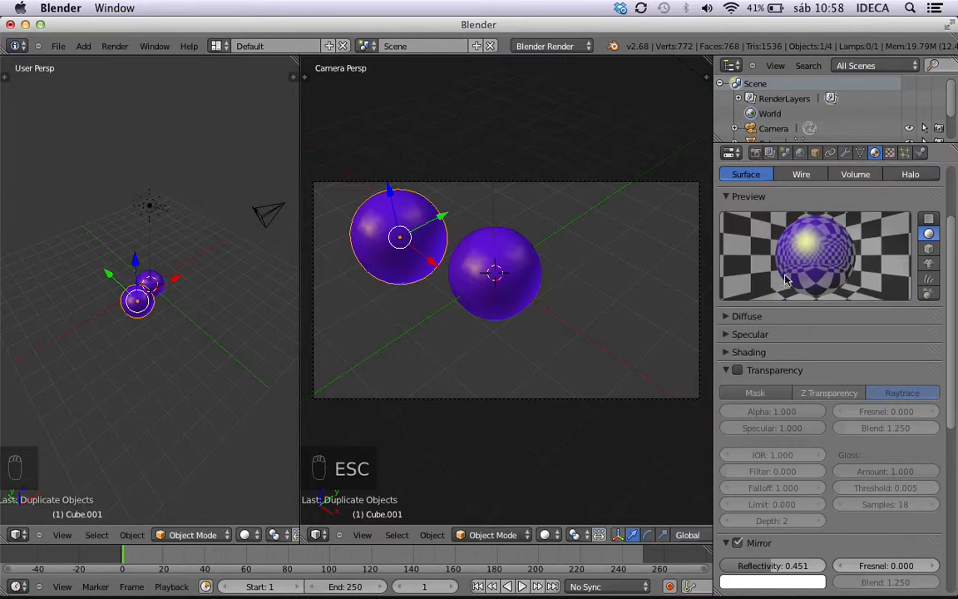
{"action": "scroll", "coordinate": [836, 275], "scroll_direction": "up", "scroll_amount": 1}
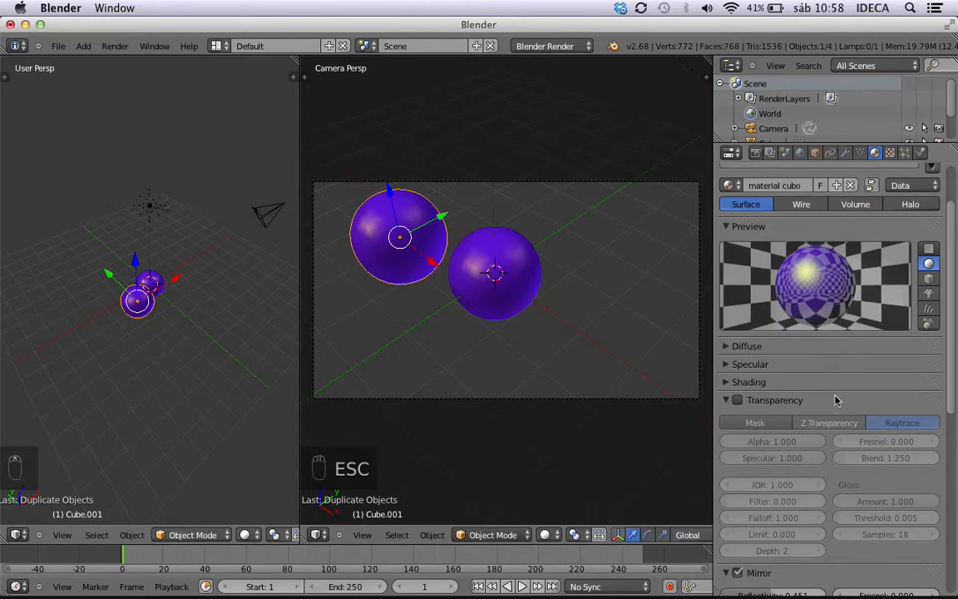
{"action": "scroll", "coordinate": [755, 251], "scroll_direction": "down", "scroll_amount": 5}
{"action": "left_click_drag", "start_coordinate": [773, 449], "coordinate": [795, 446]}
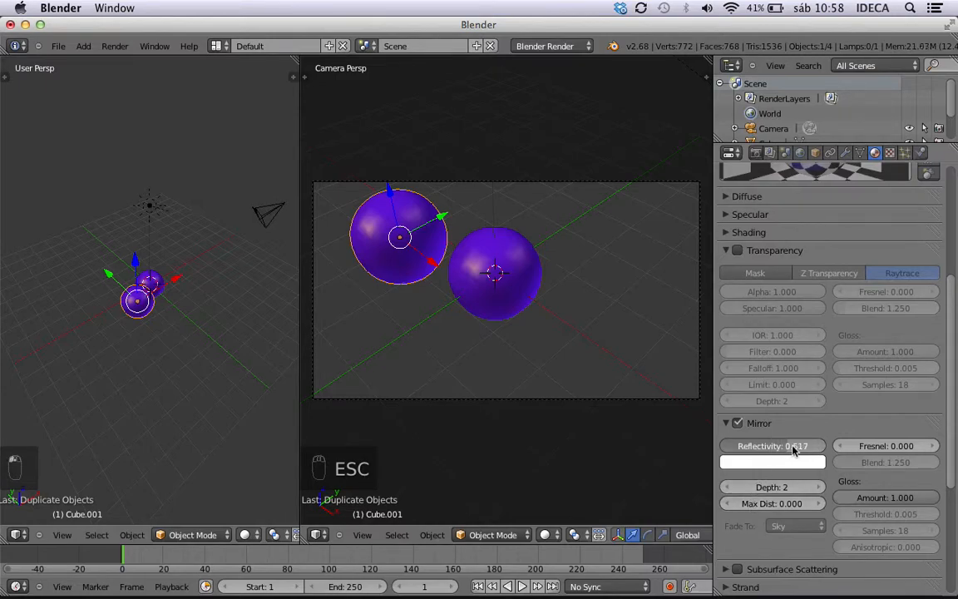
{"action": "scroll", "coordinate": [849, 321], "scroll_direction": "down", "scroll_amount": 4}
{"action": "scroll", "coordinate": [849, 321], "scroll_direction": "up", "scroll_amount": 8}
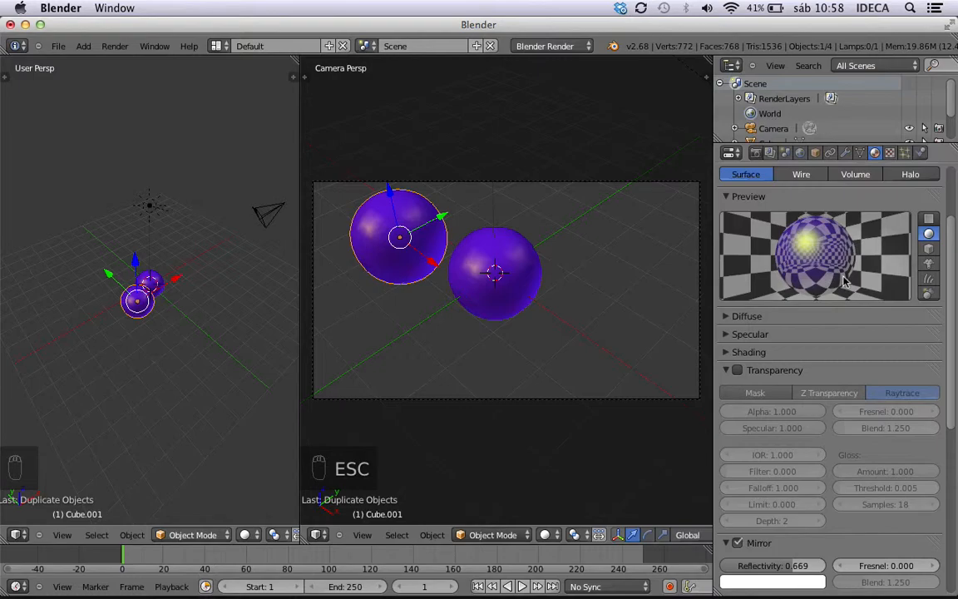
Set the duplicated sphere's Mirror Reflectivity to 0.165 and disable Mirror on its material.
{"action": "scroll", "coordinate": [814, 336], "scroll_direction": "down", "scroll_amount": 6}
{"action": "left_click_drag", "start_coordinate": [796, 365], "coordinate": [740, 366]}
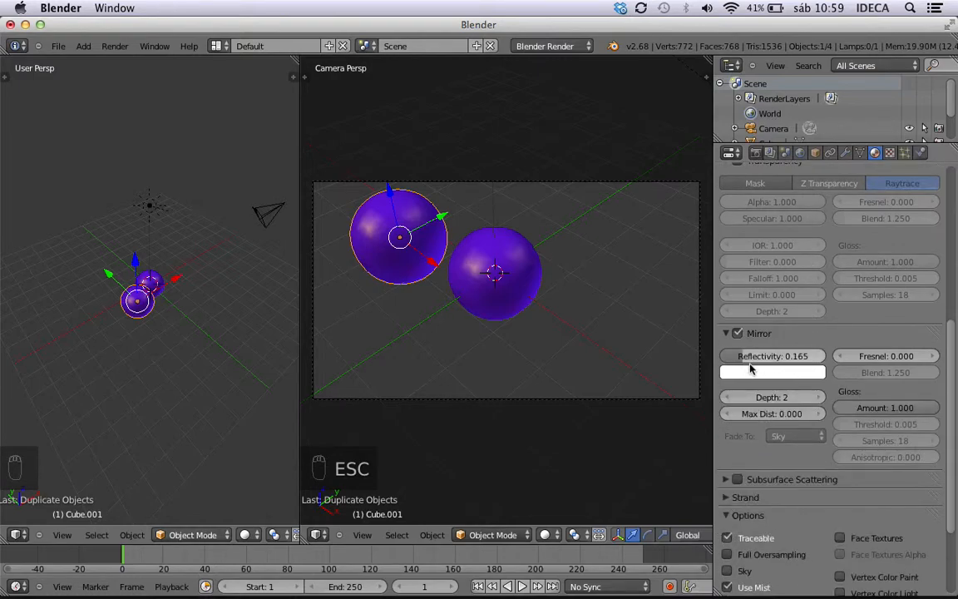
{"action": "left_click", "coordinate": [754, 374]}
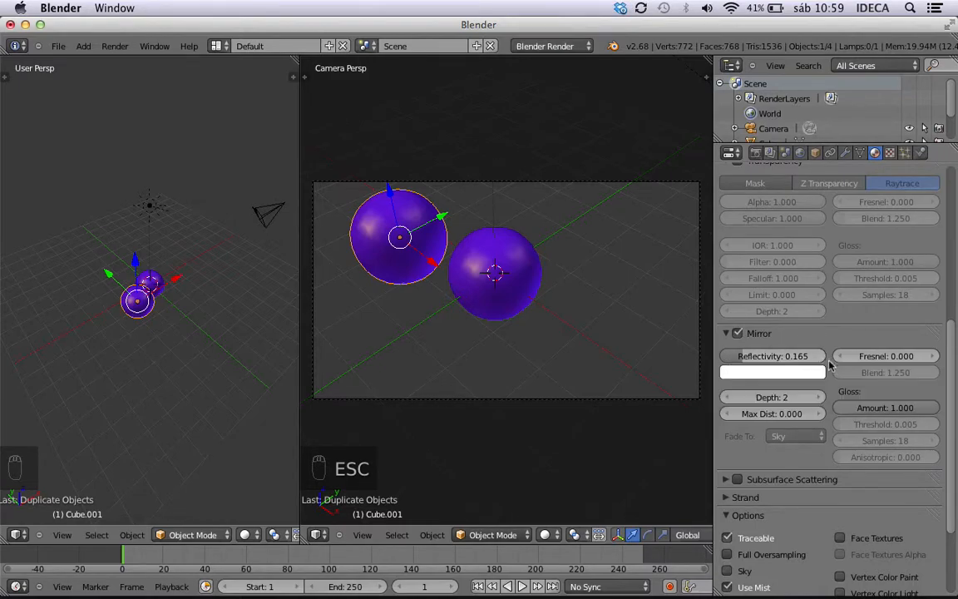
{"action": "scroll", "coordinate": [819, 350], "scroll_direction": "down", "scroll_amount": 3}
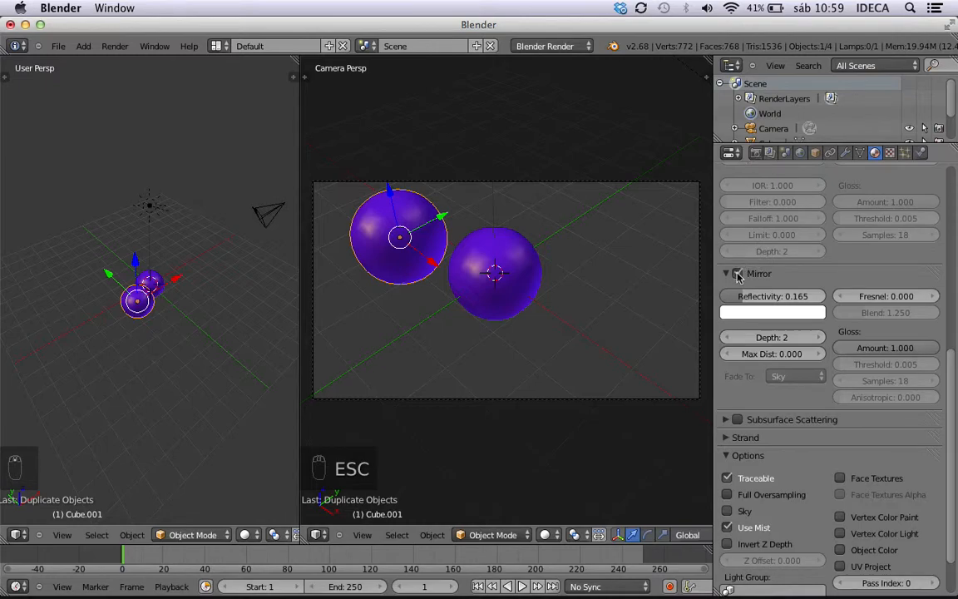
{"action": "left_click", "coordinate": [737, 274]}
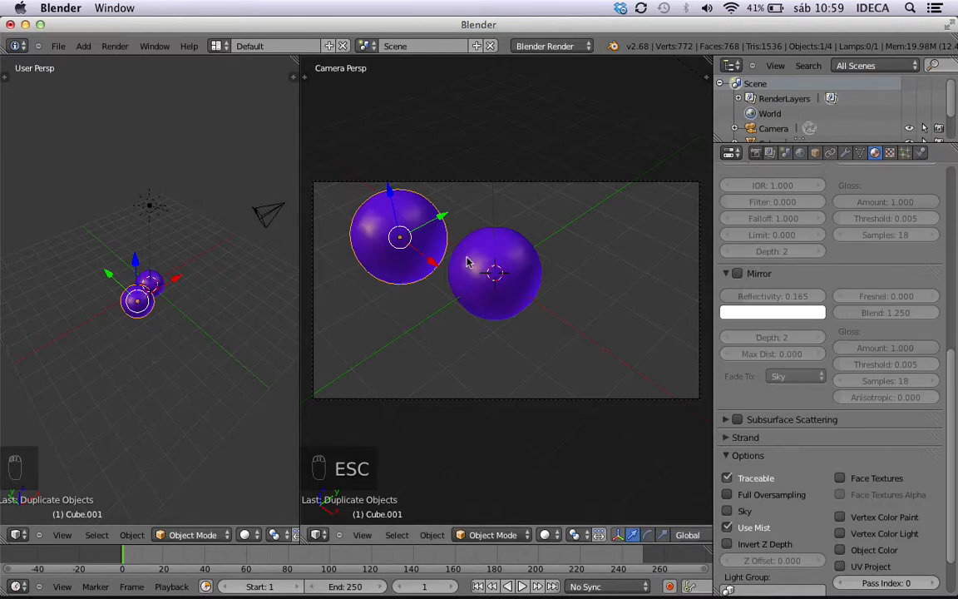
Delete the original sphere at the 3D cursor, keeping only the duplicate.
{"action": "right_click", "coordinate": [494, 271]}
{"action": "scroll", "coordinate": [494, 271], "scroll_direction": "up", "scroll_amount": 1}
{"action": "scroll", "coordinate": [798, 252], "scroll_direction": "up", "scroll_amount": 18}
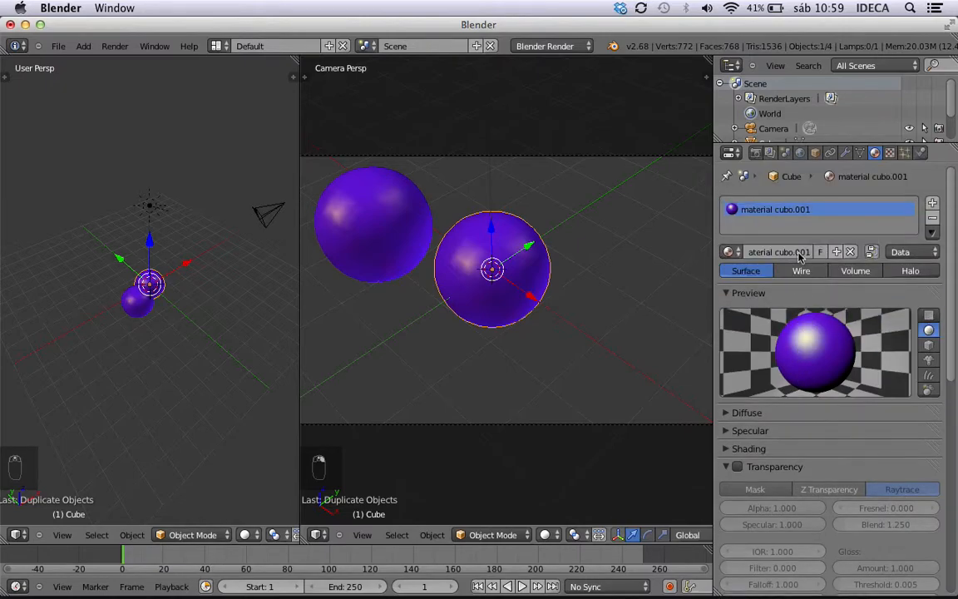
{"action": "left_click", "coordinate": [851, 251]}
{"action": "key", "text": "x"}
{"action": "left_click", "coordinate": [528, 274]}
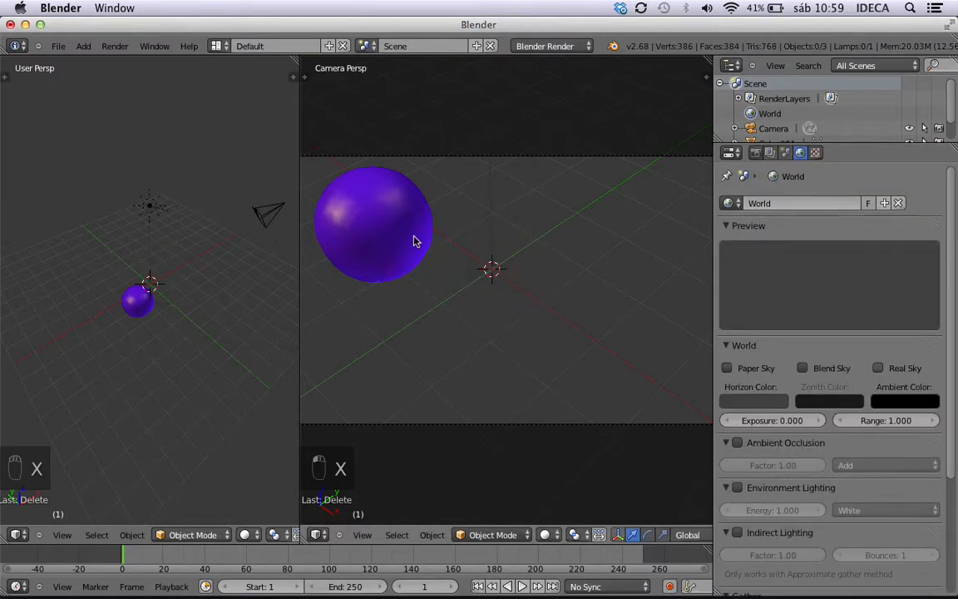
Move the remaining sphere toward the centre of the camera view and switch the user perspective viewport to top view.
{"action": "right_click", "coordinate": [417, 241]}
{"action": "left_click_drag", "start_coordinate": [411, 252], "coordinate": [486, 290]}
{"action": "key", "text": "KP_7"}
{"action": "scroll", "coordinate": [117, 291], "scroll_direction": "down", "scroll_amount": 3}
{"action": "scroll", "coordinate": [169, 321], "scroll_direction": "up", "scroll_amount": 4}
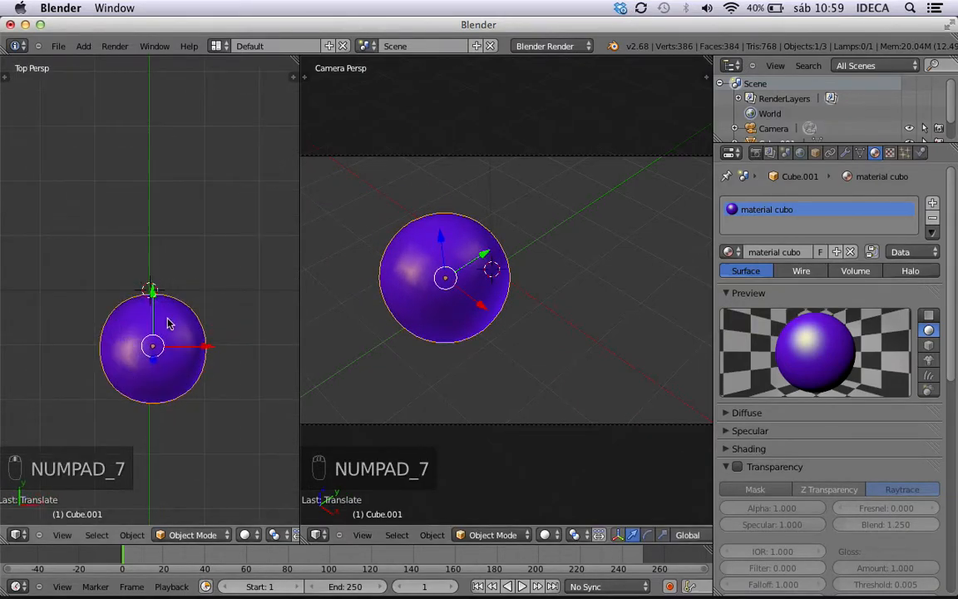
Centre the sphere on the green Y axis in the top view using wireframe display, and restore solid shading.
{"action": "key", "text": "z"}
{"action": "middle_click_drag", "start_coordinate": [174, 325], "coordinate": [224, 241], "text": "shift"}
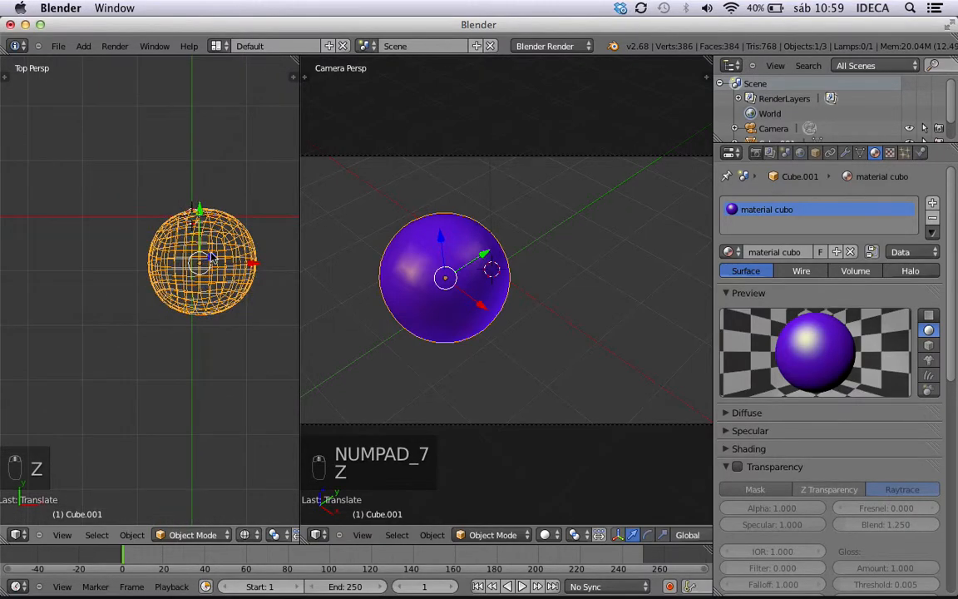
{"action": "left_click_drag", "start_coordinate": [252, 266], "coordinate": [242, 264]}
{"action": "scroll", "coordinate": [574, 258], "scroll_direction": "down", "scroll_amount": 3}
{"action": "scroll", "coordinate": [572, 258], "scroll_direction": "up", "scroll_amount": 1}
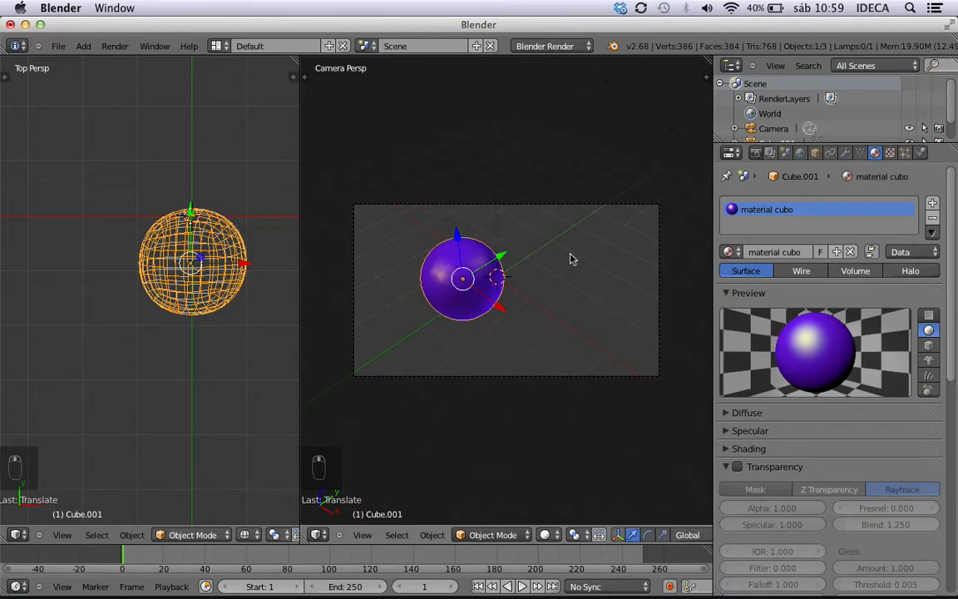
{"action": "scroll", "coordinate": [773, 324], "scroll_direction": "down", "scroll_amount": 3}
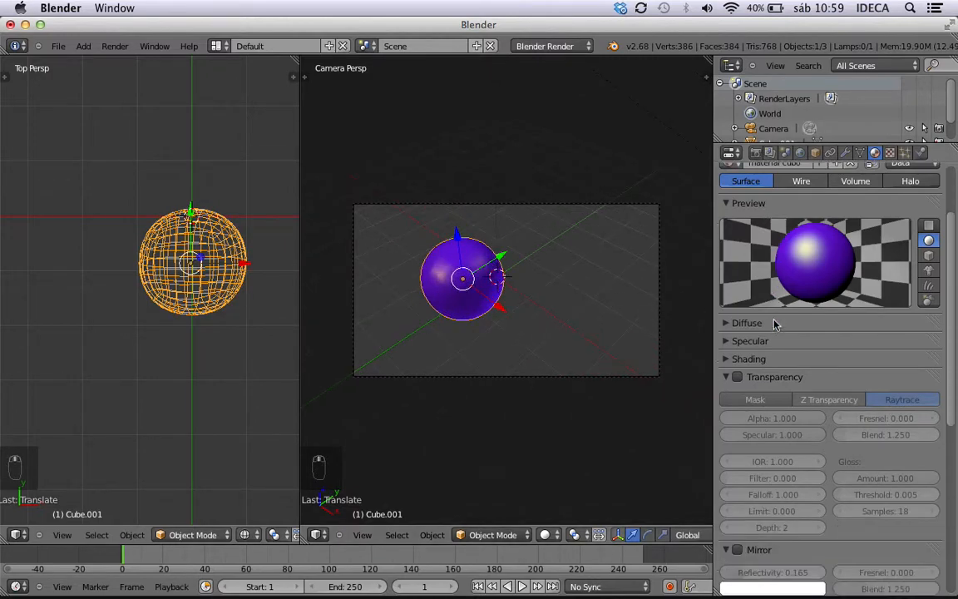
{"action": "scroll", "coordinate": [823, 382], "scroll_direction": "down", "scroll_amount": 3}
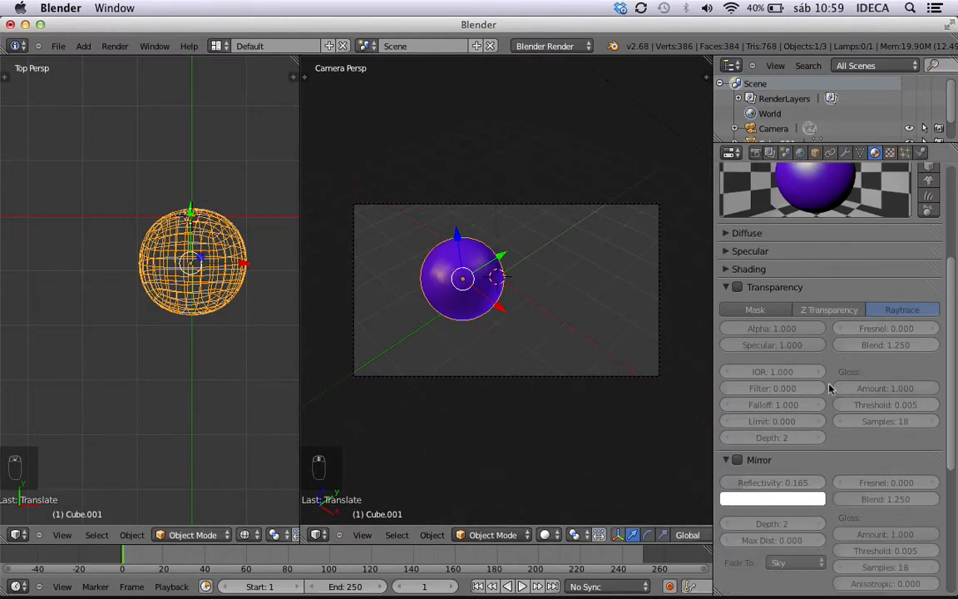
{"action": "key", "text": "z"}
Collapse the Mirror and Transparency settings and expand the Subsurface Scattering settings of the sphere's material.
{"action": "scroll", "coordinate": [775, 346], "scroll_direction": "down", "scroll_amount": 4}
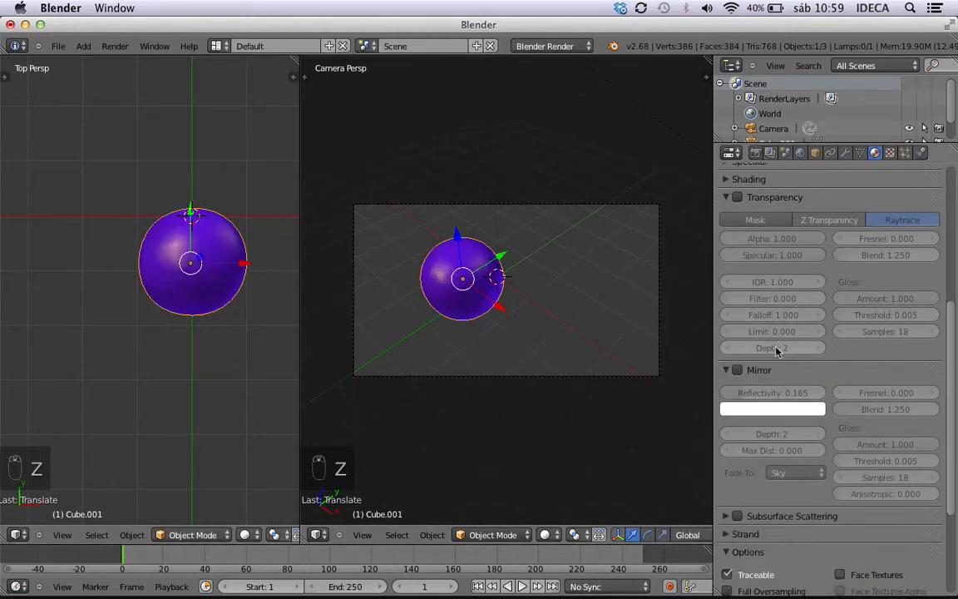
{"action": "left_click", "coordinate": [724, 340]}
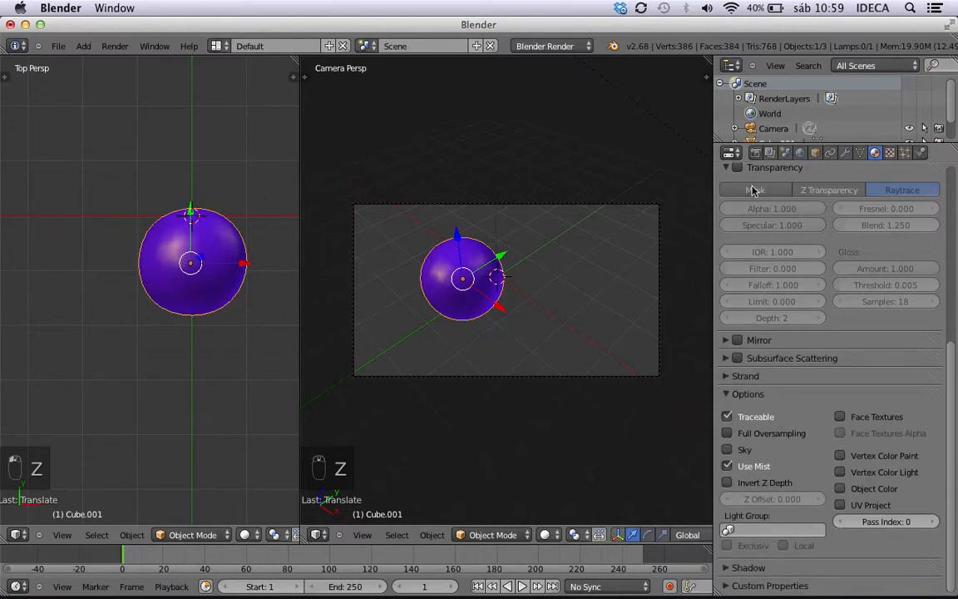
{"action": "left_click", "coordinate": [727, 169]}
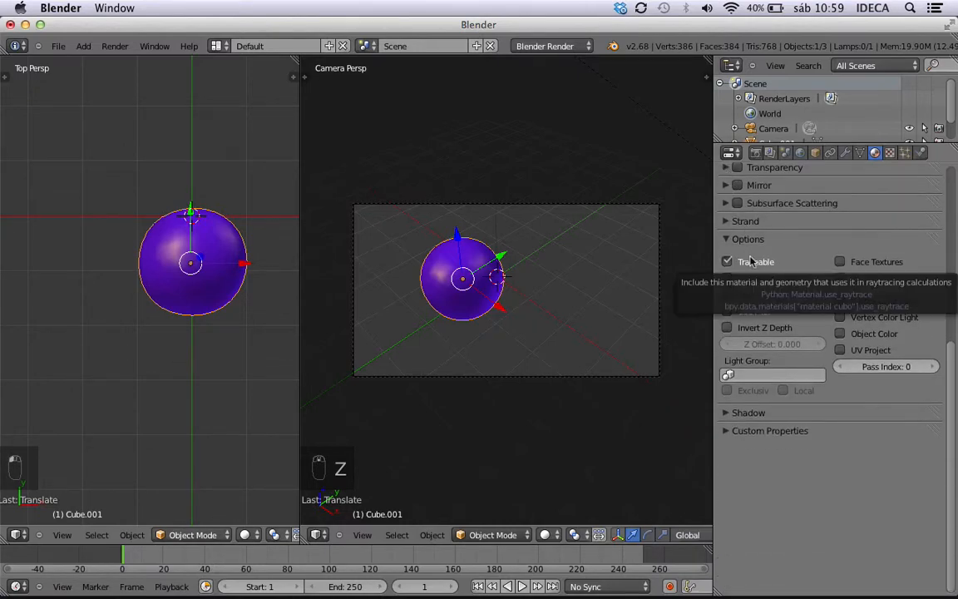
{"action": "left_click", "coordinate": [725, 205]}
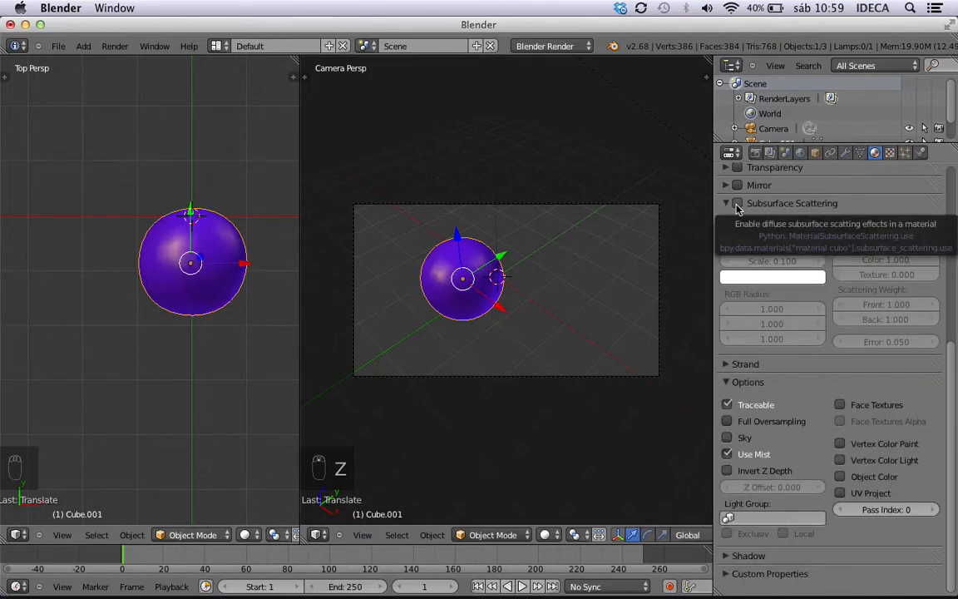
{"action": "scroll", "coordinate": [509, 338], "scroll_direction": "down", "scroll_amount": 3}
{"action": "scroll", "coordinate": [509, 338], "scroll_direction": "up", "scroll_amount": 6}
{"action": "scroll", "coordinate": [510, 339], "scroll_direction": "down", "scroll_amount": 2}
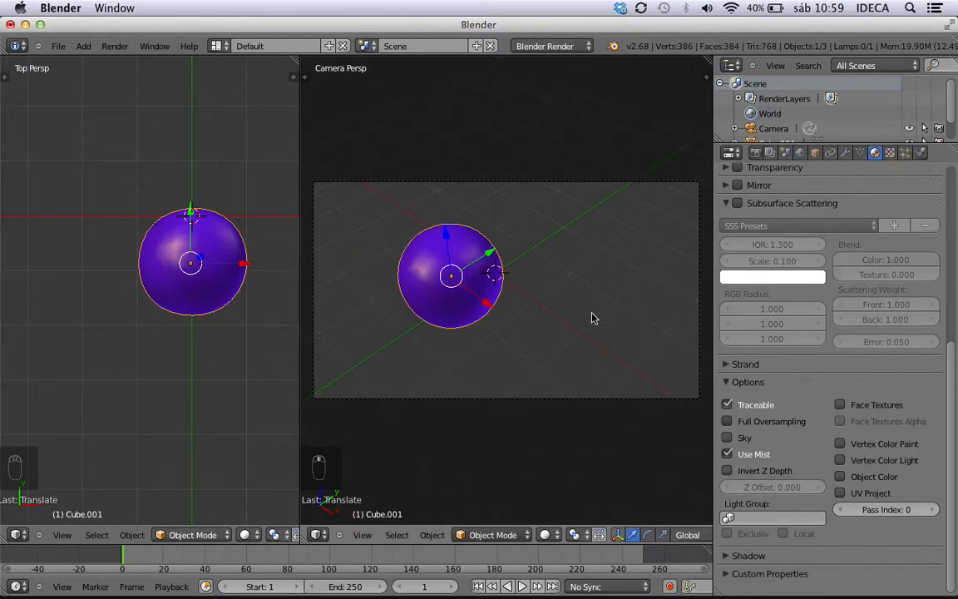
Enable Subsurface Scattering with the Whole Milk preset on the sphere's material and render it.
{"action": "left_click", "coordinate": [738, 205]}
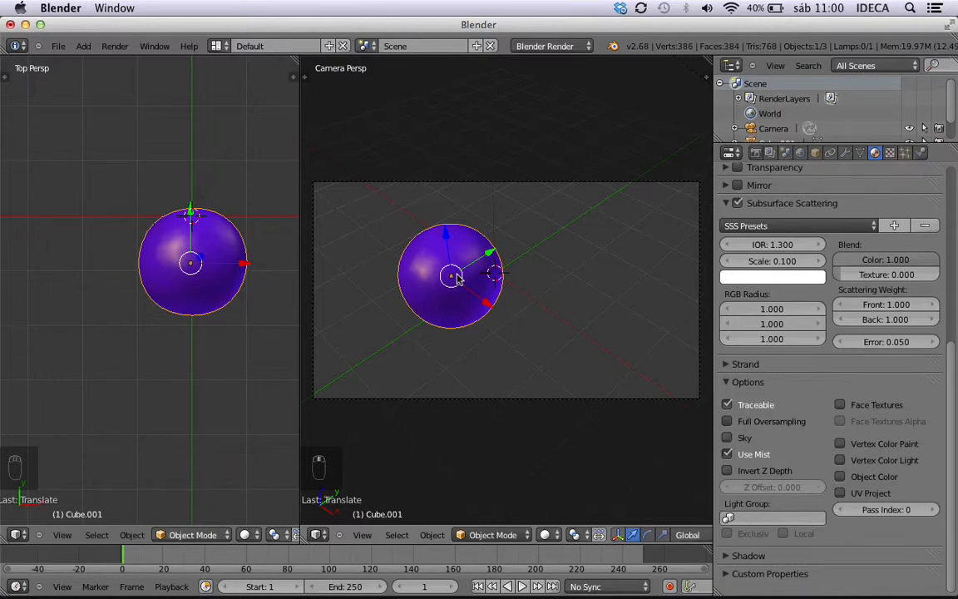
{"action": "scroll", "coordinate": [680, 331], "scroll_direction": "down", "scroll_amount": 2}
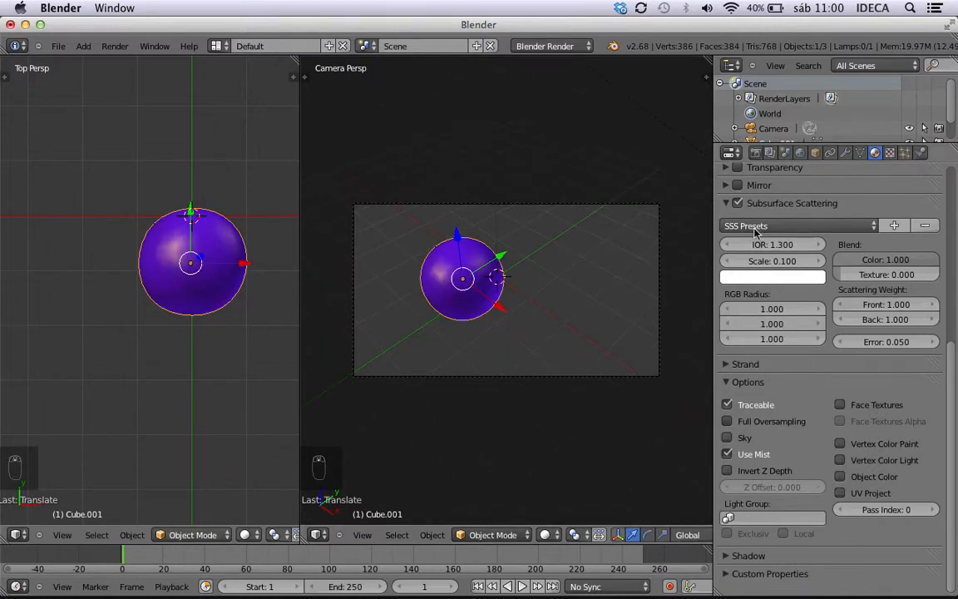
{"action": "scroll", "coordinate": [629, 267], "scroll_direction": "up", "scroll_amount": 4}
{"action": "left_click", "coordinate": [829, 222]}
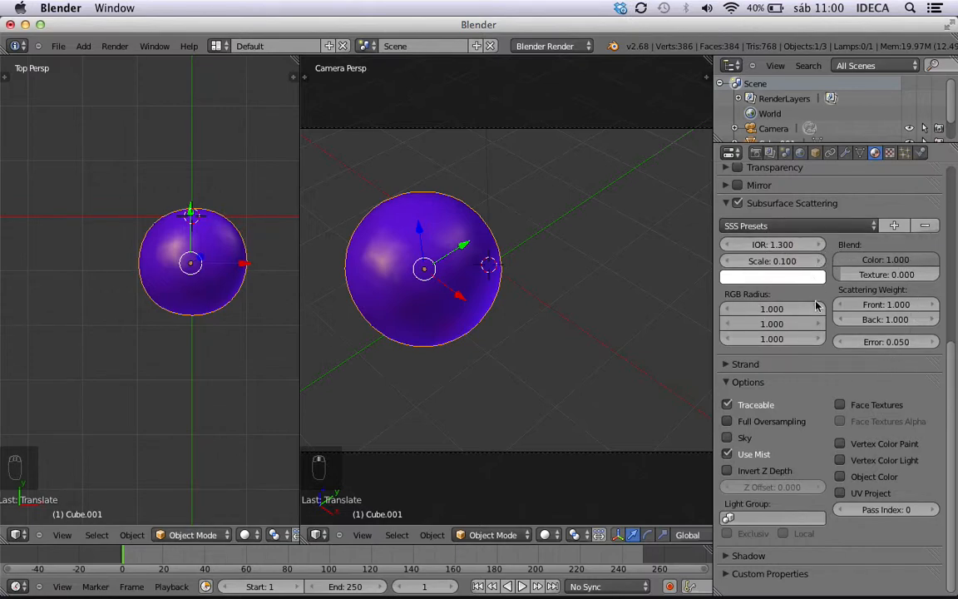
{"action": "left_click", "coordinate": [832, 225]}
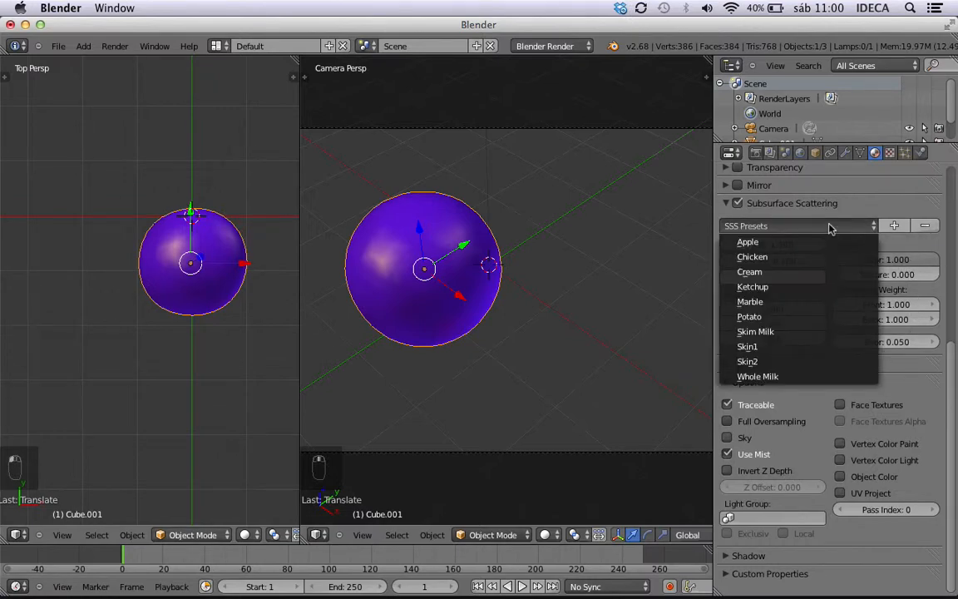
{"action": "left_click", "coordinate": [786, 376]}
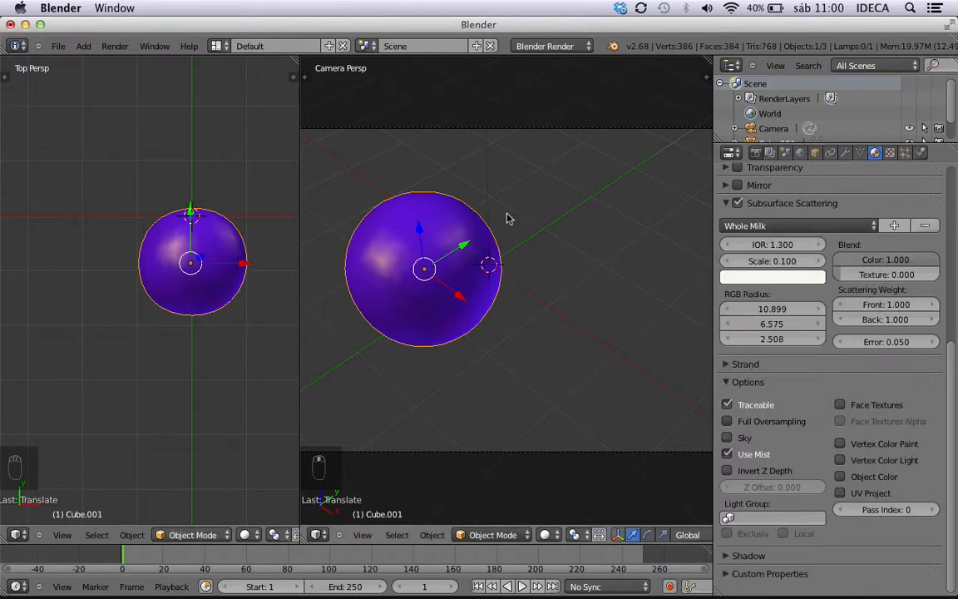
{"action": "key", "text": "ctrl+F12"}
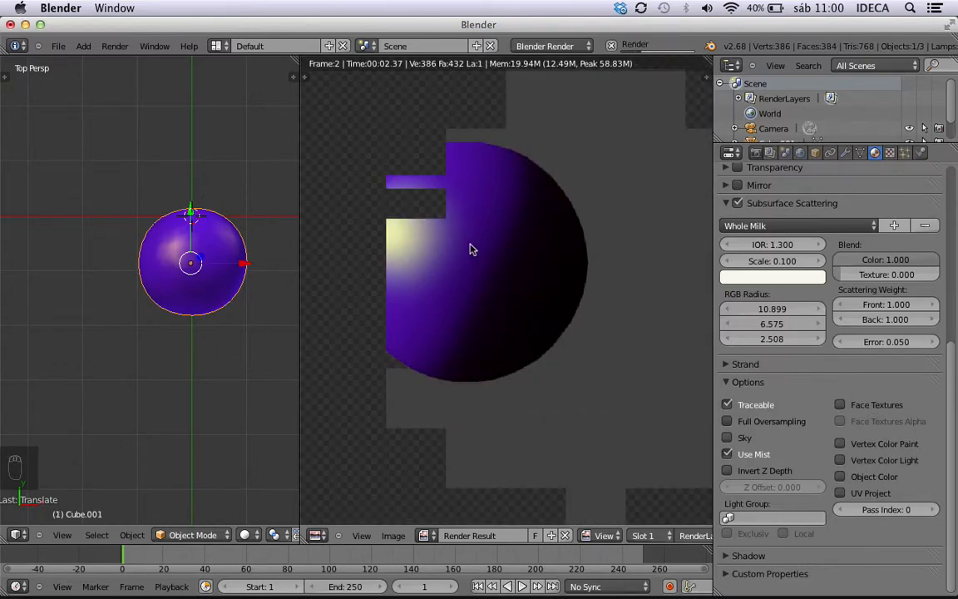
{"action": "key", "text": "Escape"}
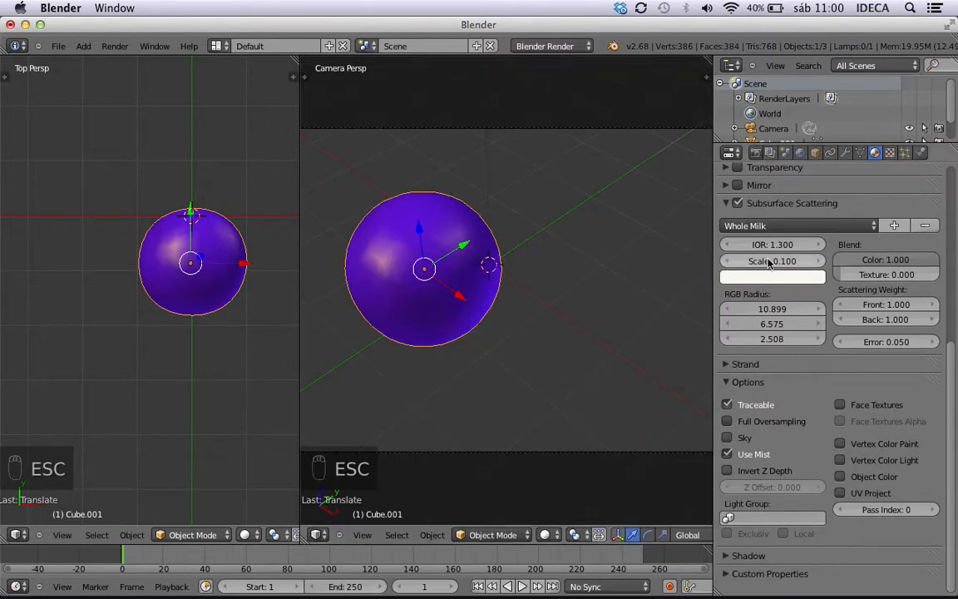
Replace the sphere's current material with a new one named prueba and expand its Diffuse settings.
{"action": "scroll", "coordinate": [798, 208], "scroll_direction": "up", "scroll_amount": 8}
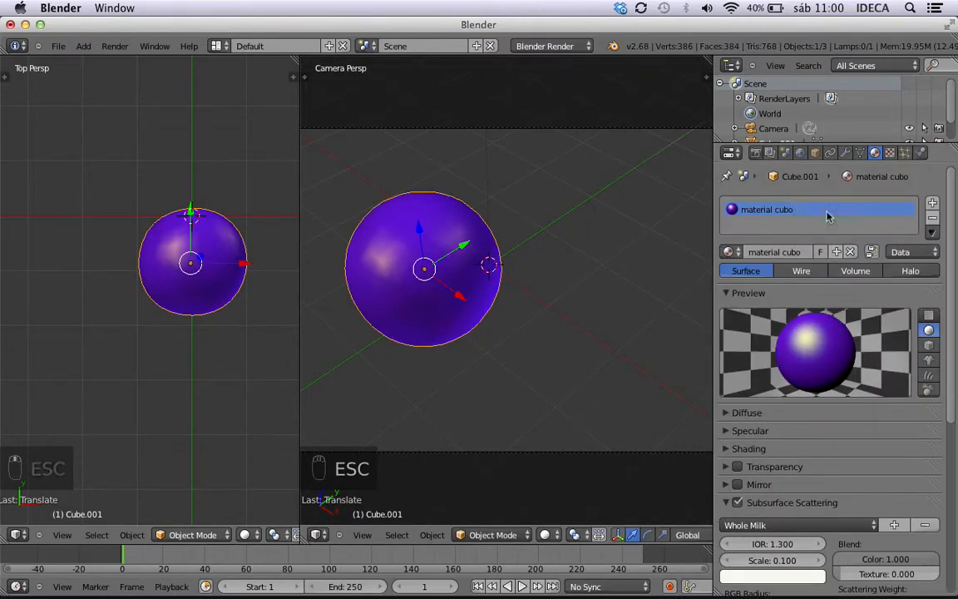
{"action": "left_click", "coordinate": [850, 251]}
{"action": "left_click", "coordinate": [808, 252]}
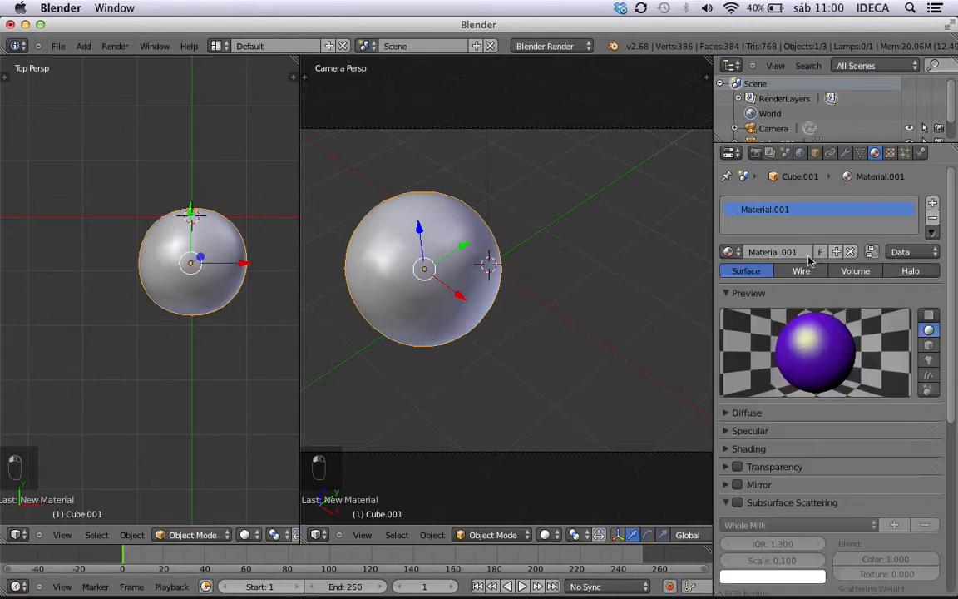
{"action": "left_click", "coordinate": [741, 414]}
{"action": "scroll", "coordinate": [752, 423], "scroll_direction": "down", "scroll_amount": 3}
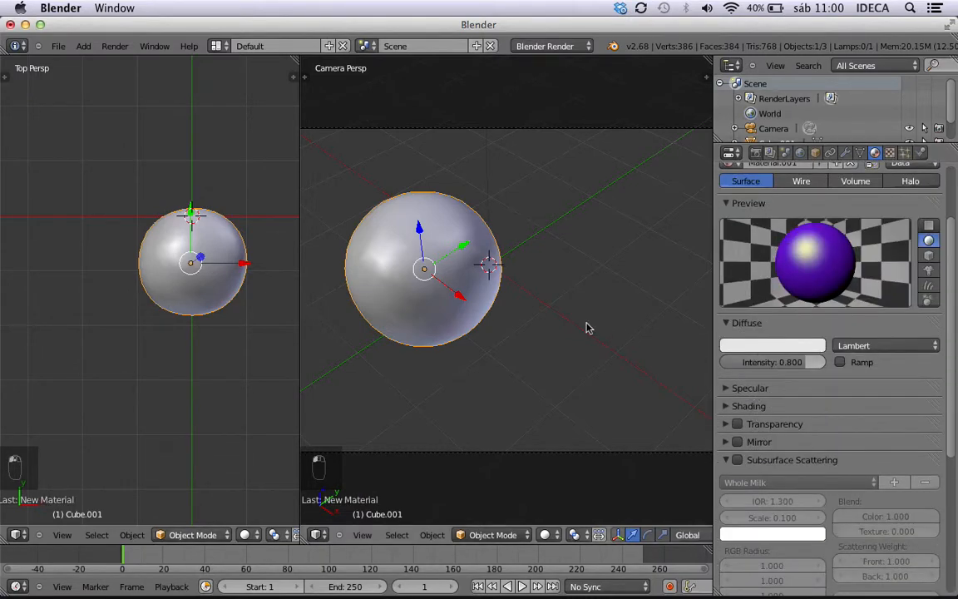
{"action": "scroll", "coordinate": [819, 281], "scroll_direction": "up", "scroll_amount": 3}
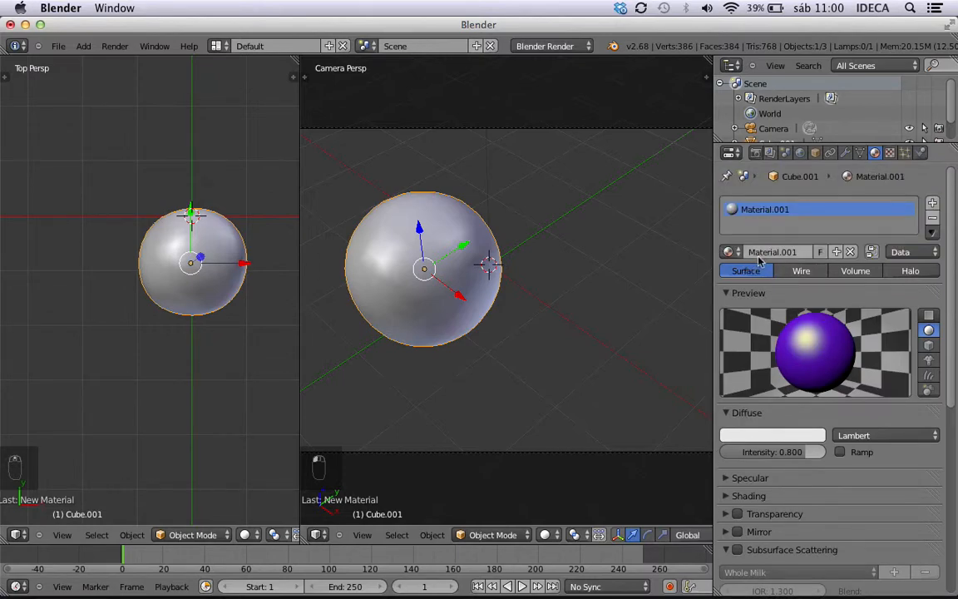
{"action": "type", "text": "prueba"}
{"action": "key", "text": "Return"}
Render the sphere with the new material while Subsurface Scattering is off, and return to the camera view.
{"action": "scroll", "coordinate": [809, 308], "scroll_direction": "down", "scroll_amount": 4}
{"action": "scroll", "coordinate": [808, 308], "scroll_direction": "down", "scroll_amount": 4}
{"action": "left_click", "coordinate": [726, 239]}
{"action": "left_click", "coordinate": [726, 239]}
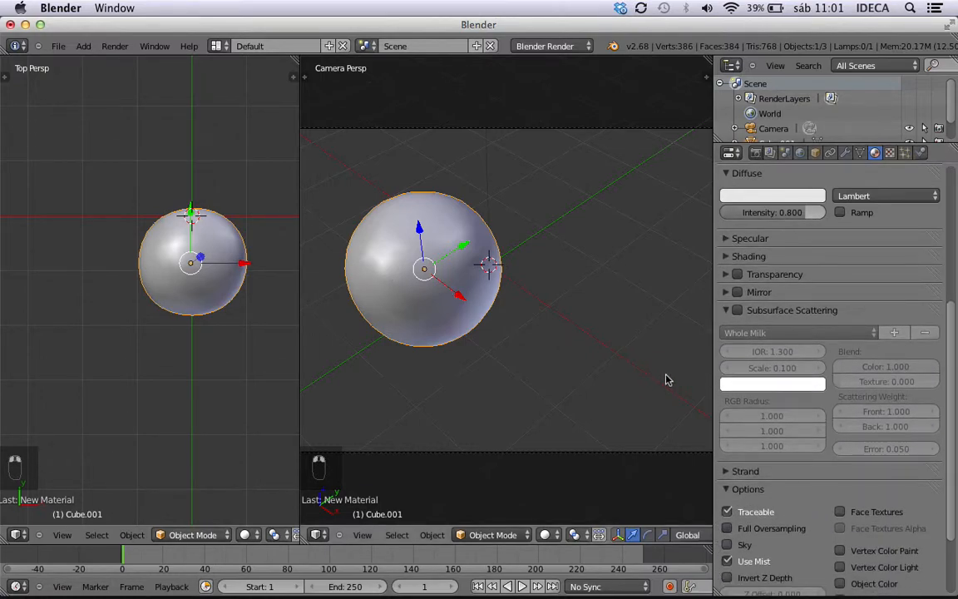
{"action": "key", "text": "ctrl+F12"}
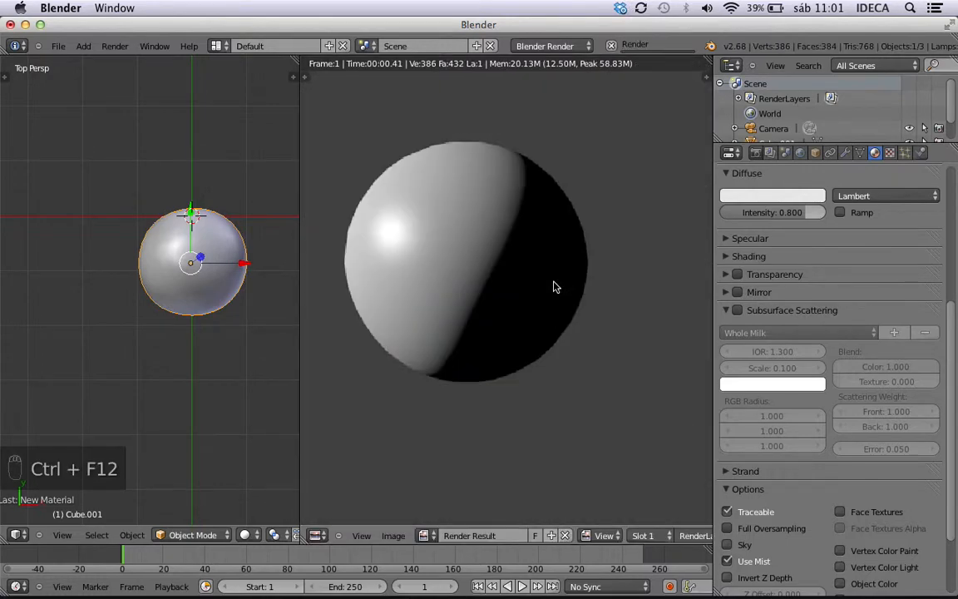
{"action": "key", "text": "Escape"}
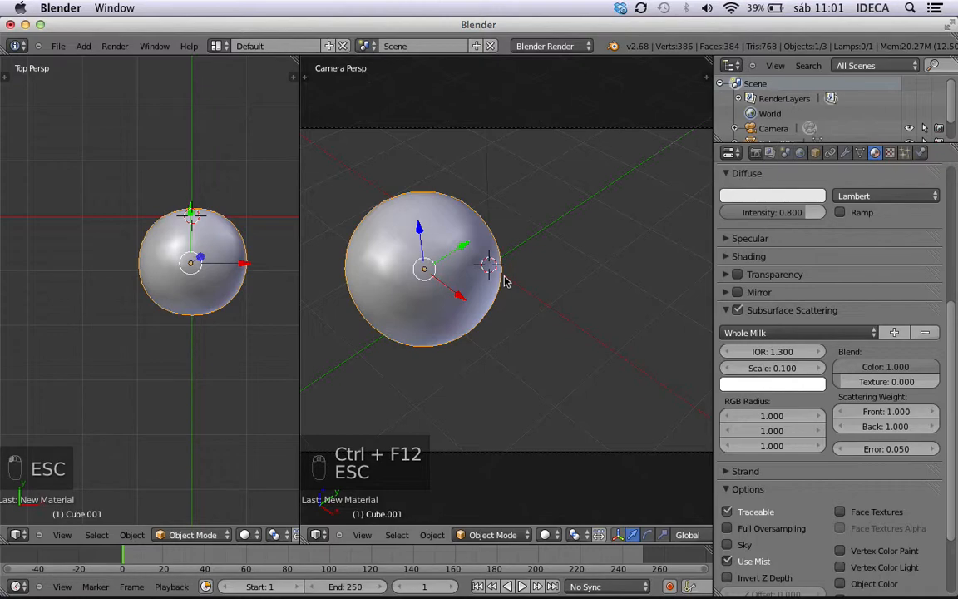
Enable Subsurface Scattering on the prueba material, apply the Skin2 preset and render the sphere.
{"action": "key", "text": "ctrl+F12"}
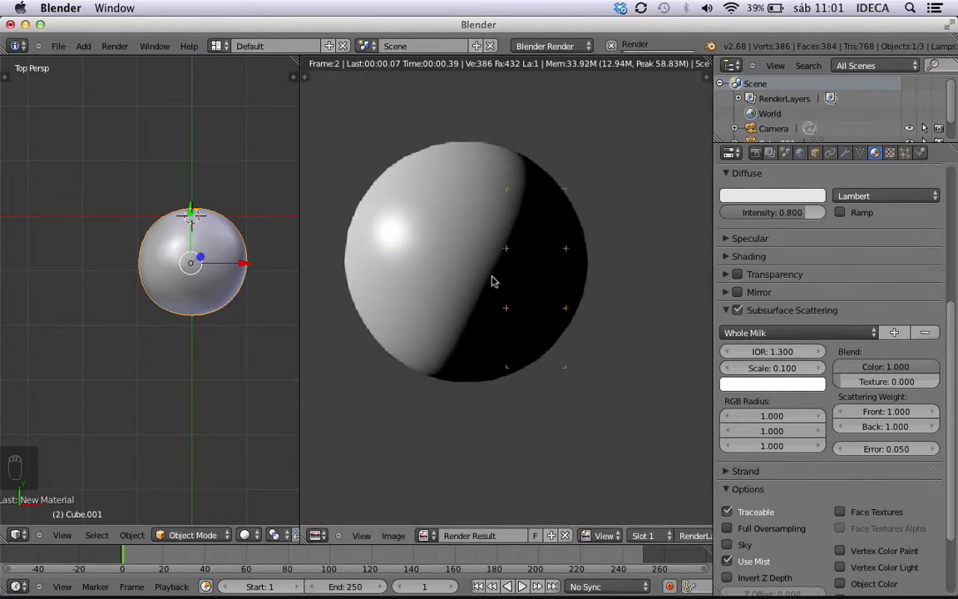
{"action": "key", "text": "Escape"}
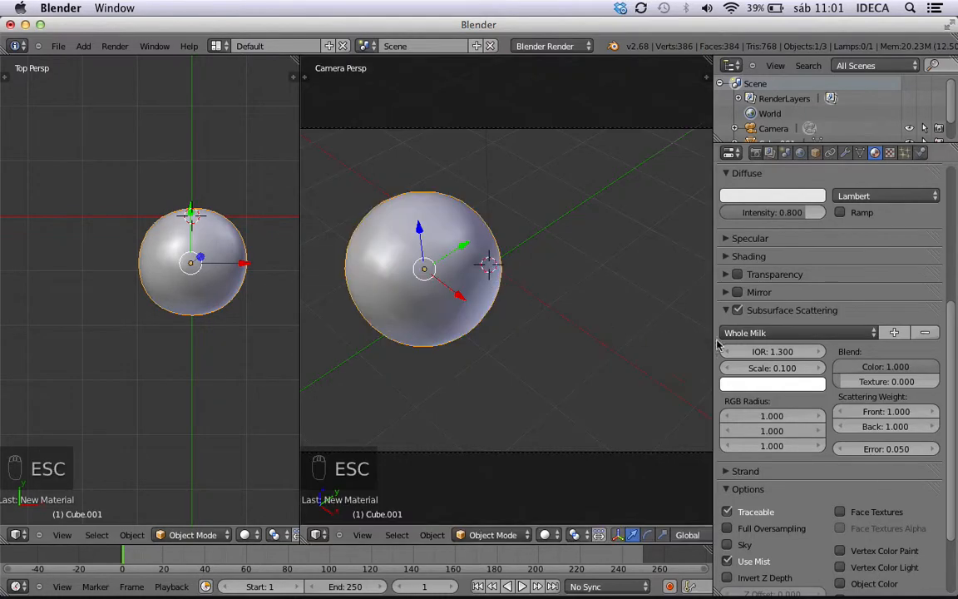
{"action": "left_click", "coordinate": [761, 332]}
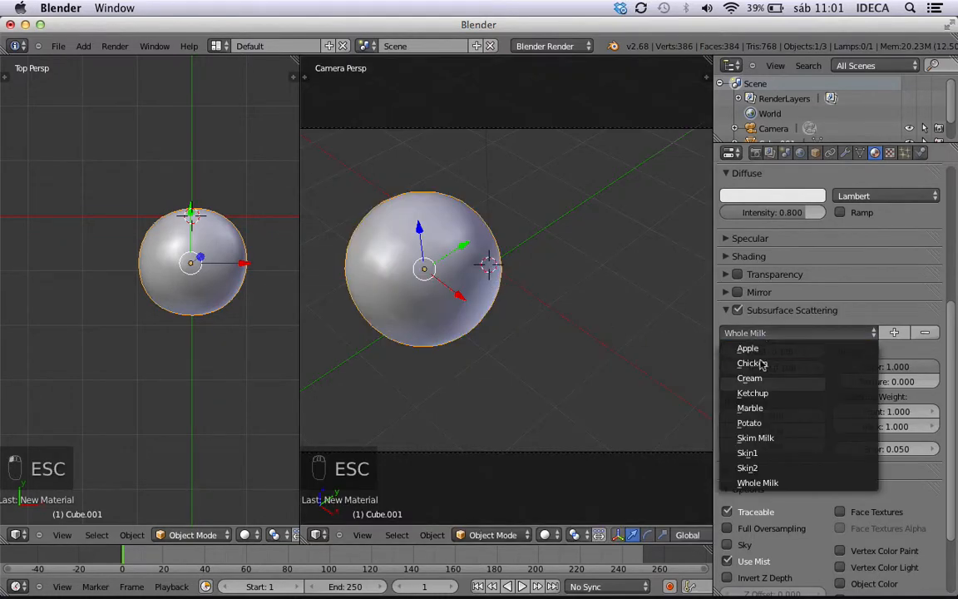
{"action": "left_click", "coordinate": [747, 466]}
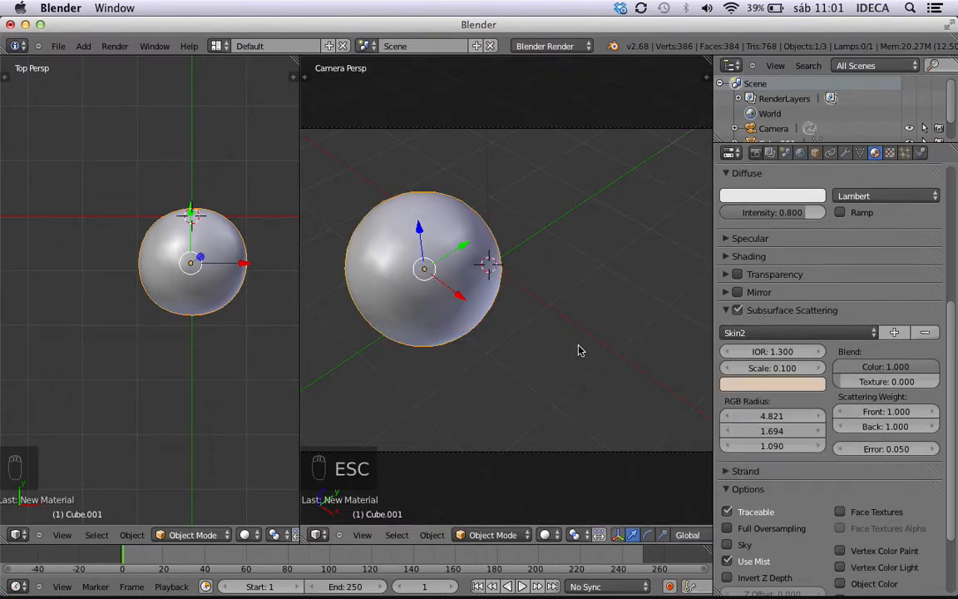
{"action": "key", "text": "ctrl+F12"}
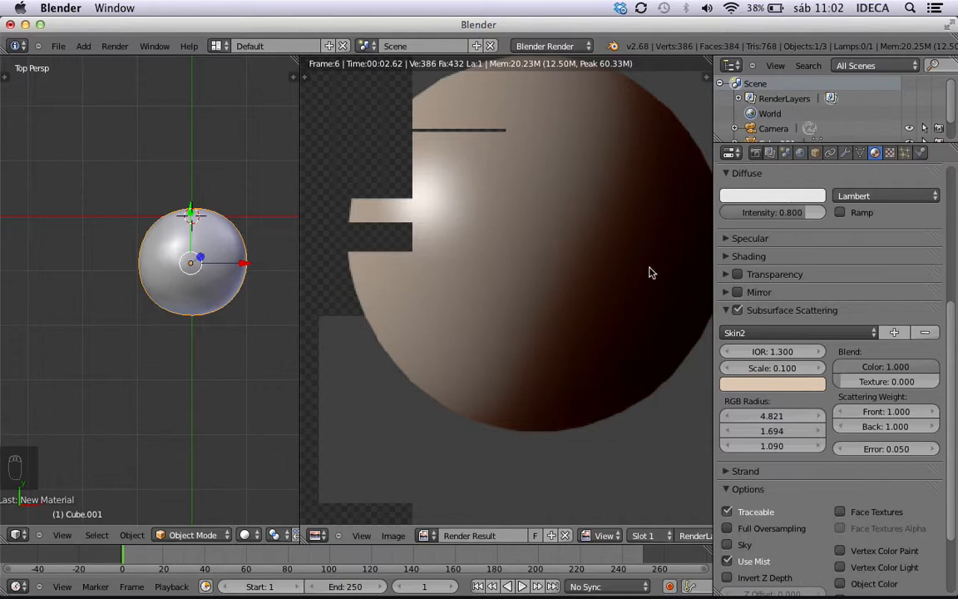
{"action": "scroll", "coordinate": [622, 258], "scroll_direction": "down", "scroll_amount": 2}
{"action": "key", "text": "Escape"}
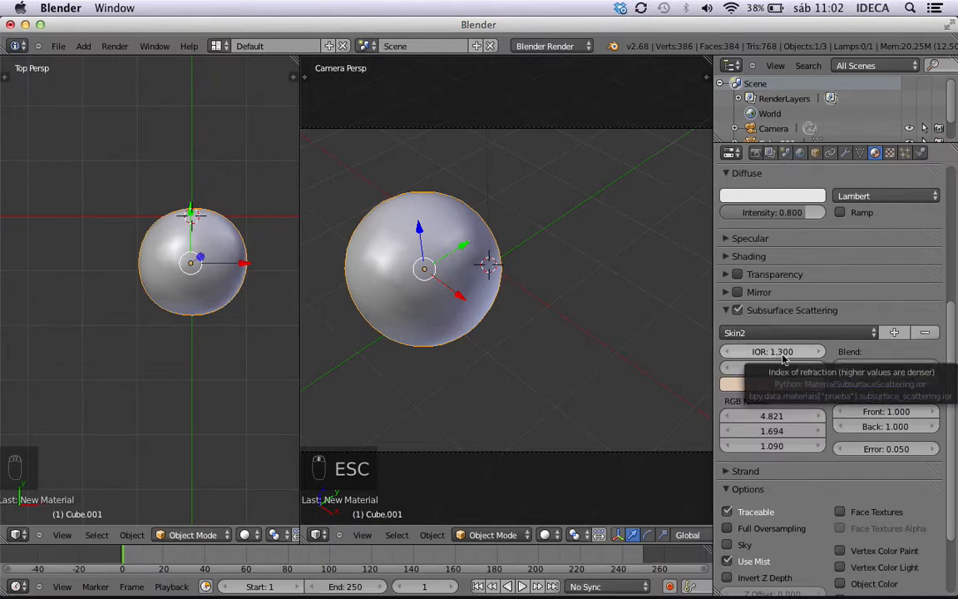
Set the subsurface scattering color to a dark reddish brown of about R 0.173, G 0.065, B 0.052.
{"action": "left_click", "coordinate": [786, 385]}
{"action": "left_click_drag", "start_coordinate": [749, 265], "coordinate": [744, 281]}
{"action": "left_click", "coordinate": [816, 248]}
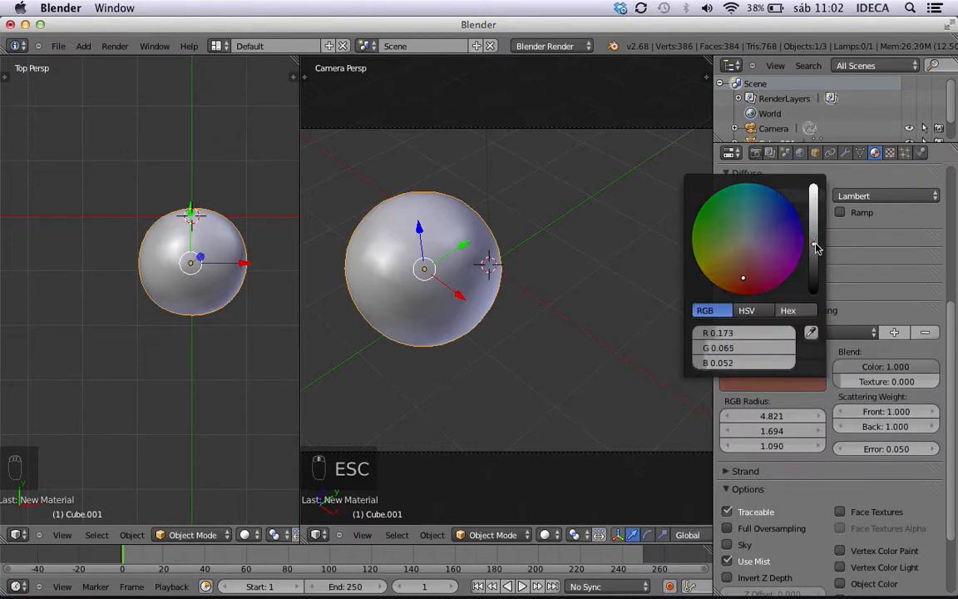
{"action": "key", "text": "Escape"}
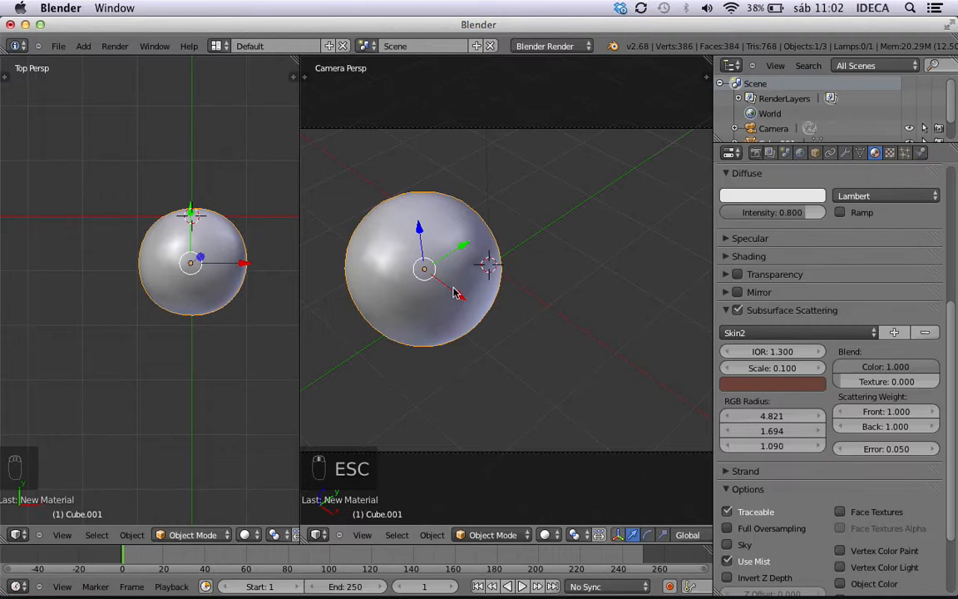
Render the sphere with the reddish-brown scattering color, inspect its highlight up close and return to the camera view.
{"action": "key", "text": "ctrl+F12"}
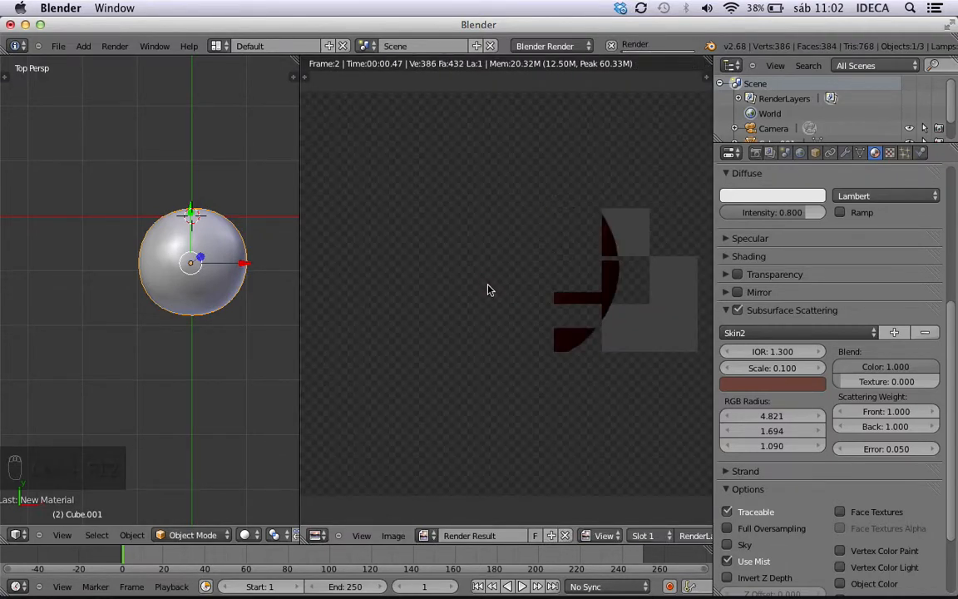
{"action": "key", "text": "Escape"}
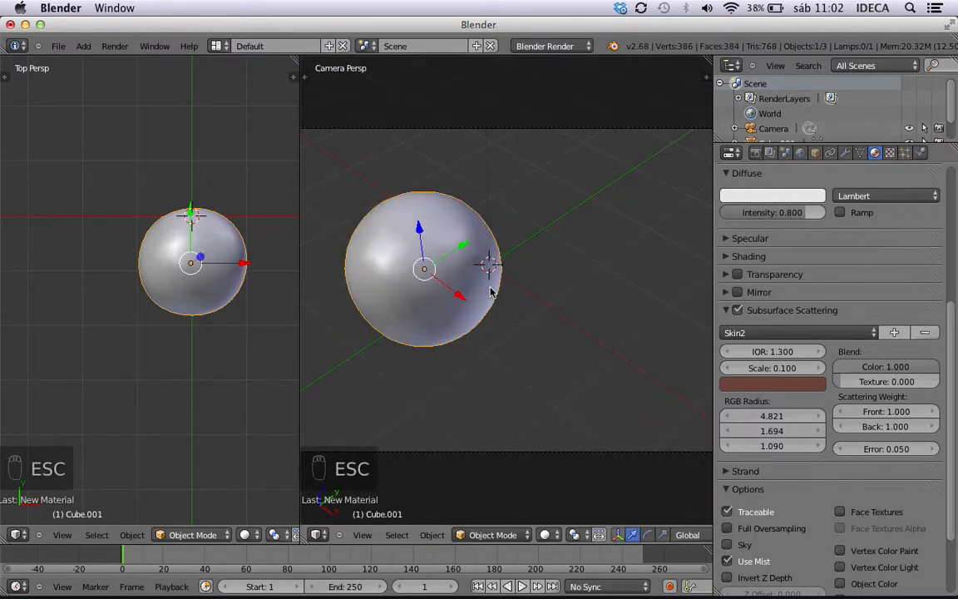
{"action": "key", "text": "ctrl+F12"}
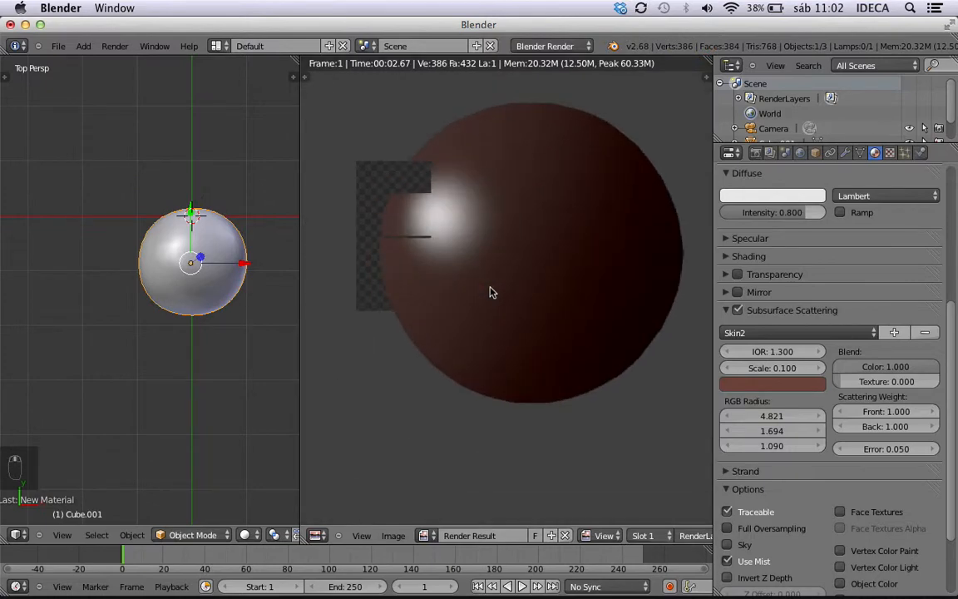
{"action": "scroll", "coordinate": [490, 292], "scroll_direction": "up", "scroll_amount": 1}
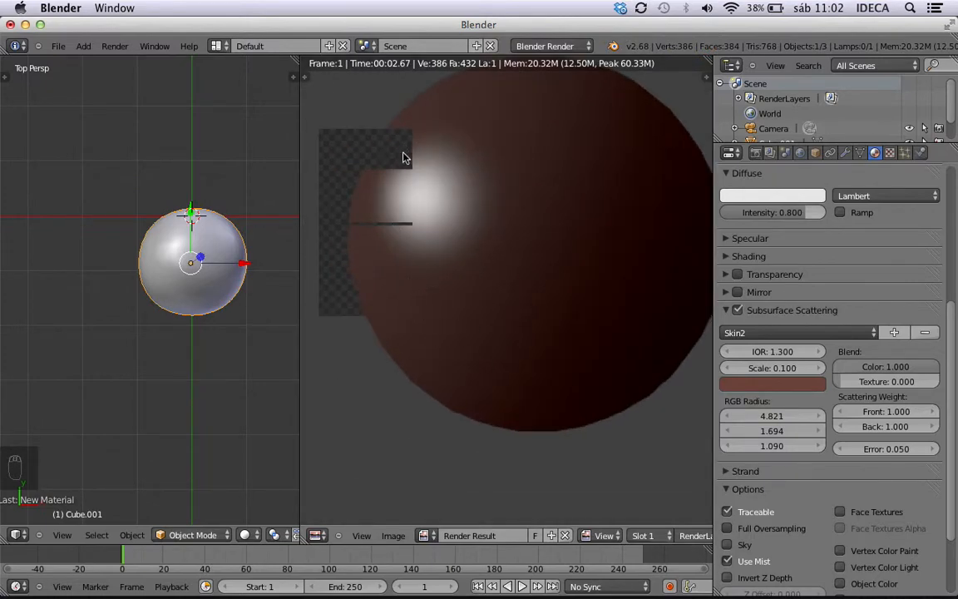
{"action": "scroll", "coordinate": [492, 246], "scroll_direction": "up", "scroll_amount": 2}
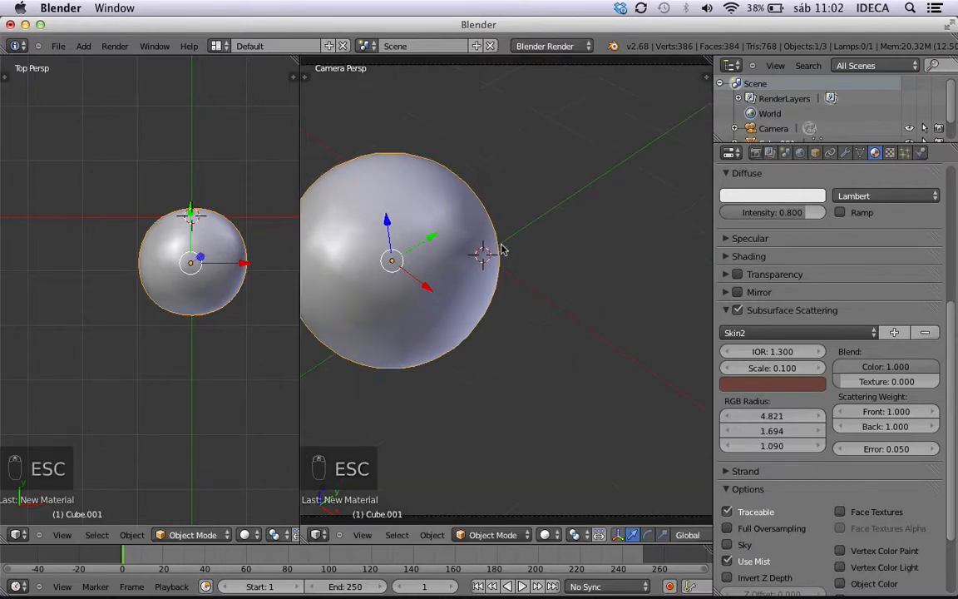
Disable Subsurface Scattering, collapse its settings and look briefly at the material's Strand settings.
{"action": "scroll", "coordinate": [787, 379], "scroll_direction": "down", "scroll_amount": 3}
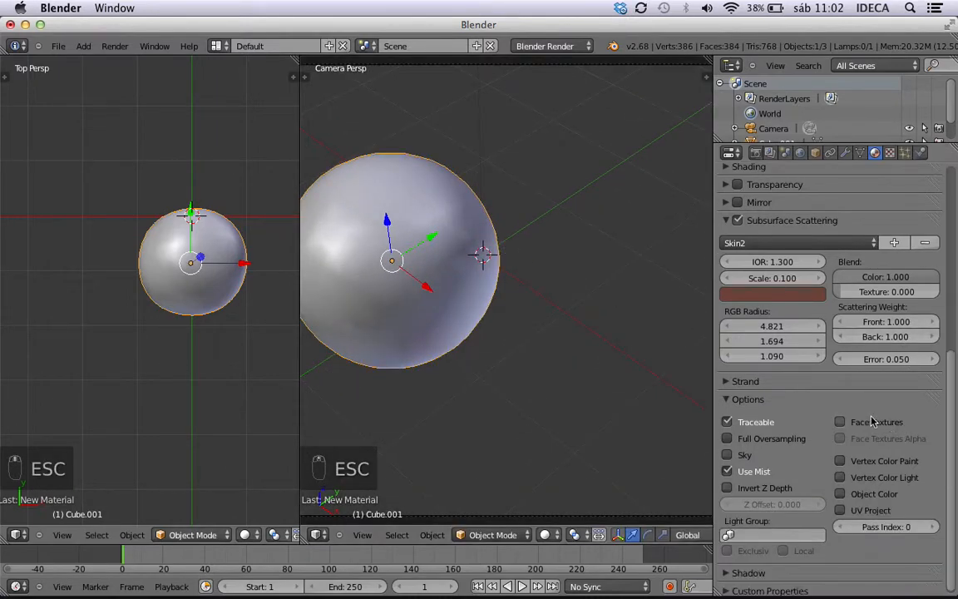
{"action": "left_click", "coordinate": [736, 218]}
{"action": "scroll", "coordinate": [556, 280], "scroll_direction": "up", "scroll_amount": 2}
{"action": "scroll", "coordinate": [555, 281], "scroll_direction": "down", "scroll_amount": 4}
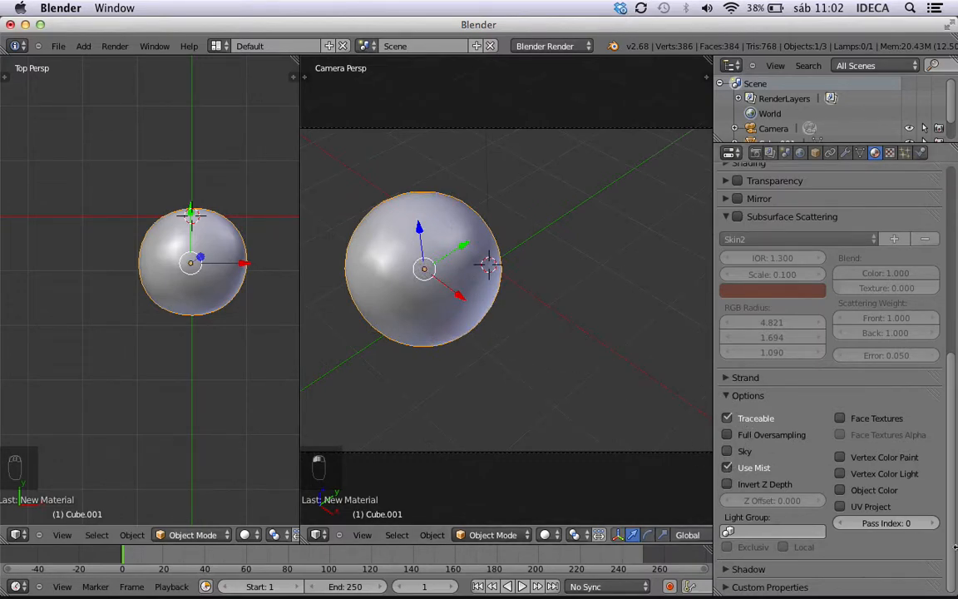
{"action": "left_click", "coordinate": [729, 220]}
{"action": "left_click", "coordinate": [727, 236]}
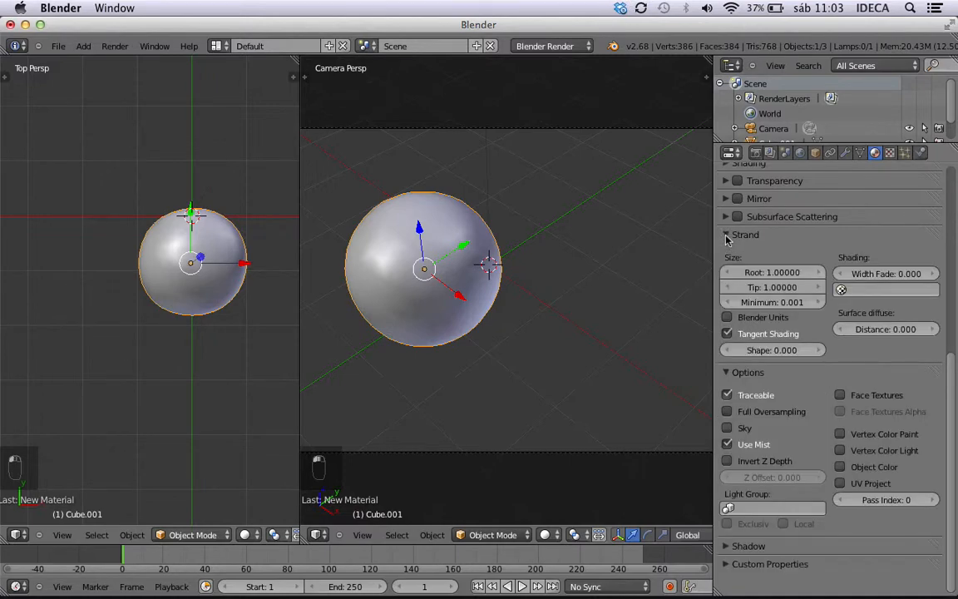
{"action": "left_click", "coordinate": [726, 237]}
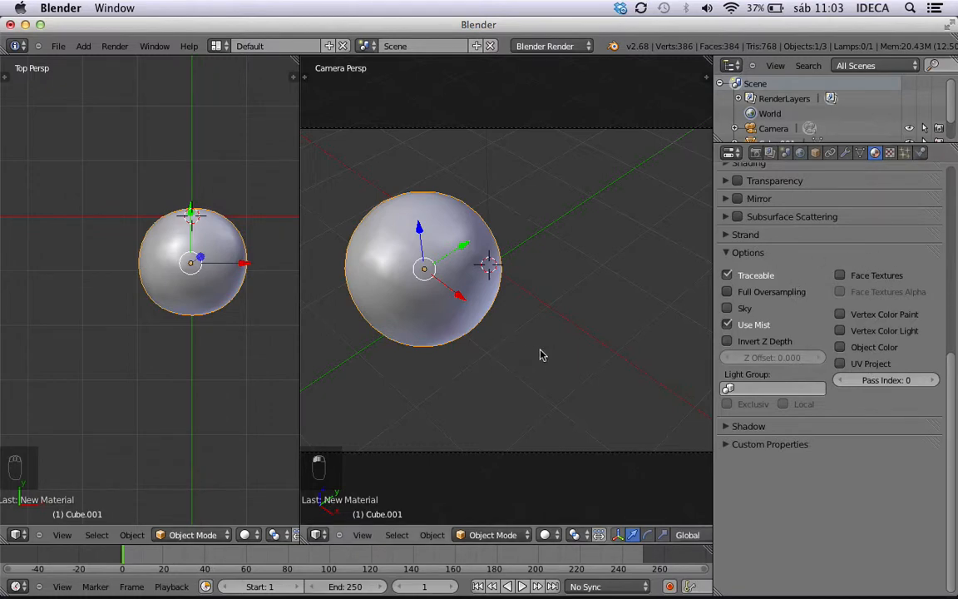
Duplicate the sphere and shift the copy along the X axis so it overlaps the original from above.
{"action": "key", "text": "shift+d"}
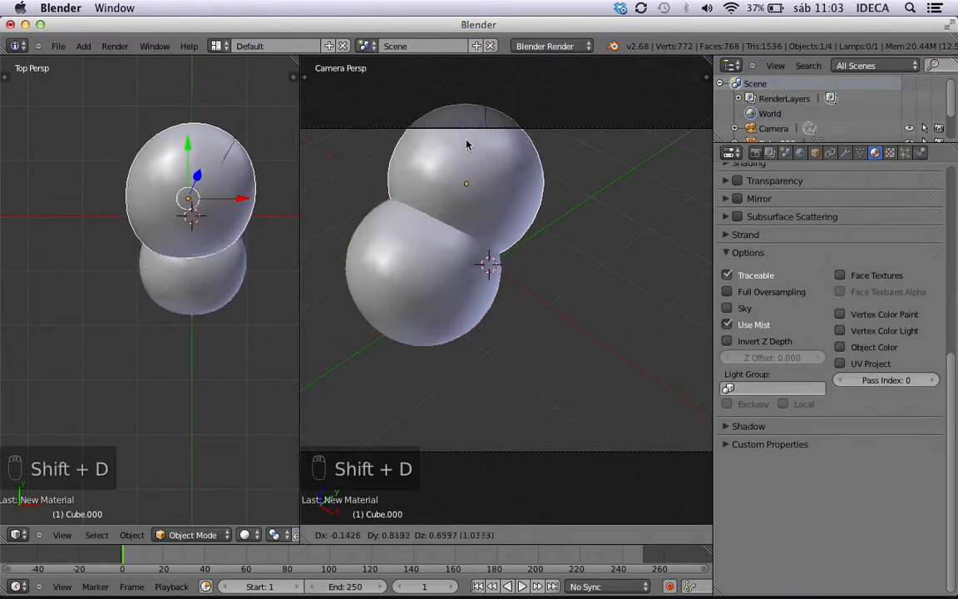
{"action": "left_click", "coordinate": [447, 197]}
{"action": "left_click_drag", "start_coordinate": [455, 211], "coordinate": [539, 187]}
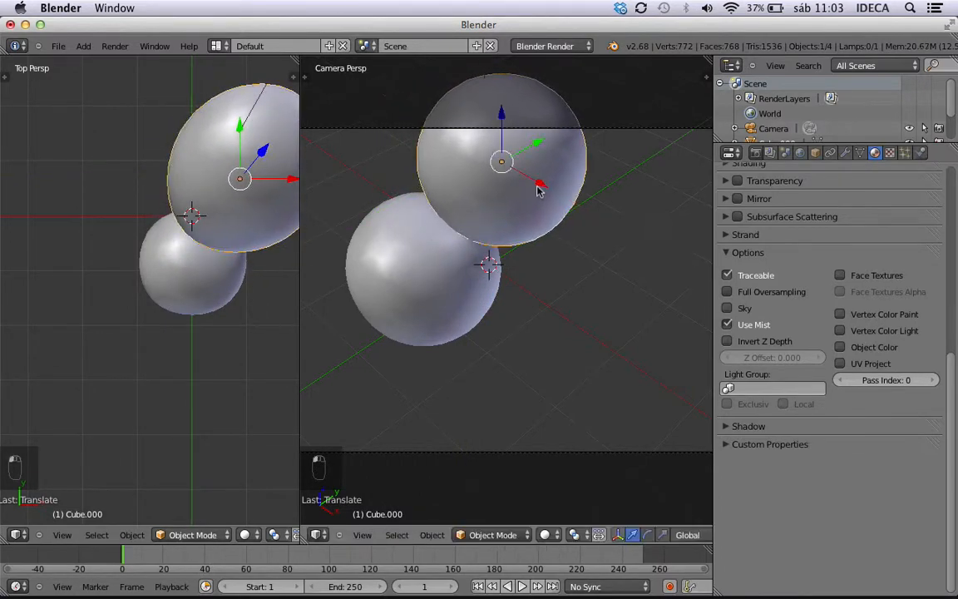
{"action": "scroll", "coordinate": [541, 351], "scroll_direction": "up", "scroll_amount": 1}
{"action": "middle_click_drag", "start_coordinate": [497, 341], "coordinate": [607, 368], "text": "shift"}
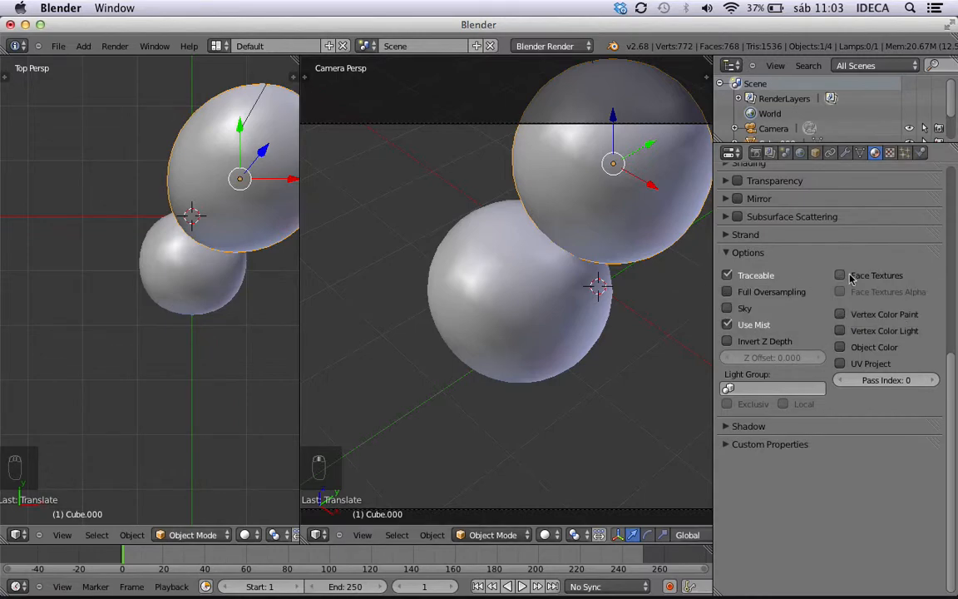
Review the object interaction modes related to the material Options, collapse Options and expand the Shadow settings.
{"action": "left_click", "coordinate": [170, 538]}
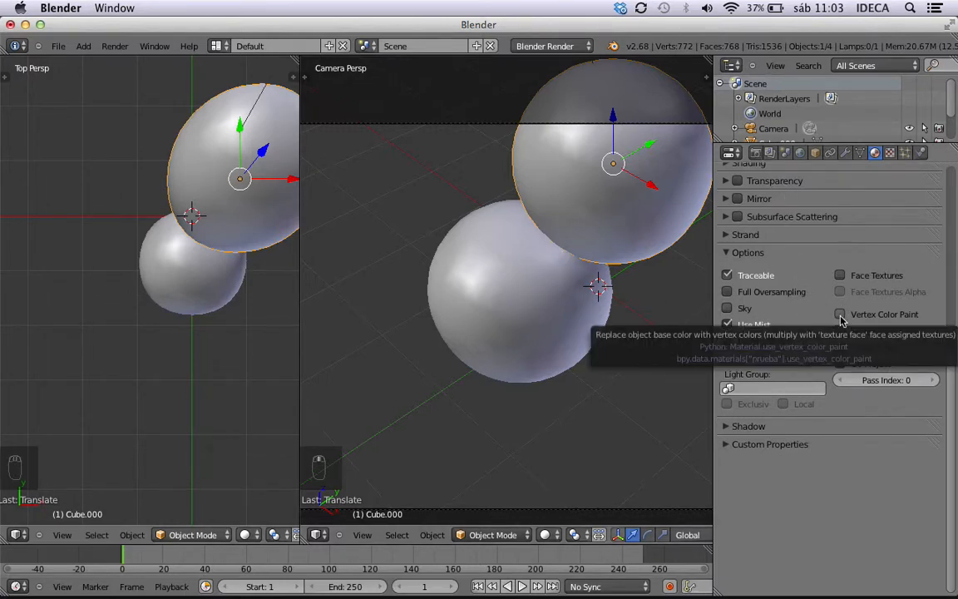
{"action": "left_click", "coordinate": [216, 536]}
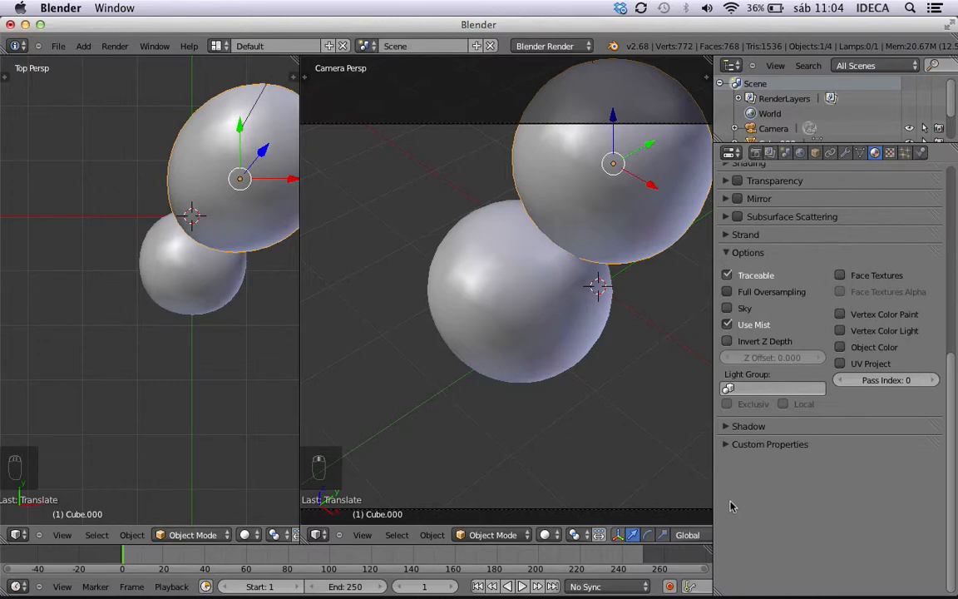
{"action": "left_click", "coordinate": [725, 253]}
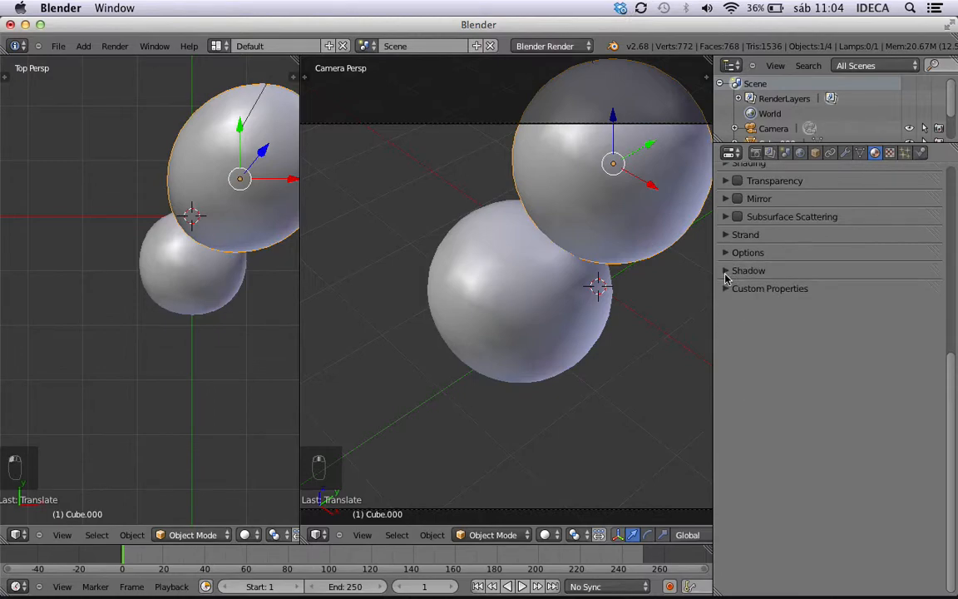
{"action": "left_click", "coordinate": [727, 271]}
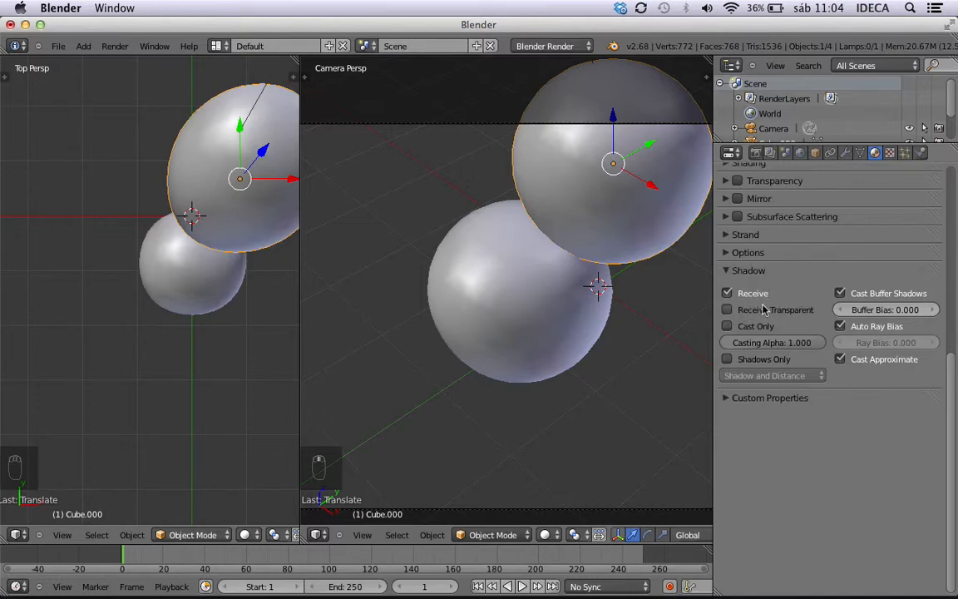
Render the two overlapping spheres to check how shadows fall between them.
{"action": "scroll", "coordinate": [619, 277], "scroll_direction": "up", "scroll_amount": 1}
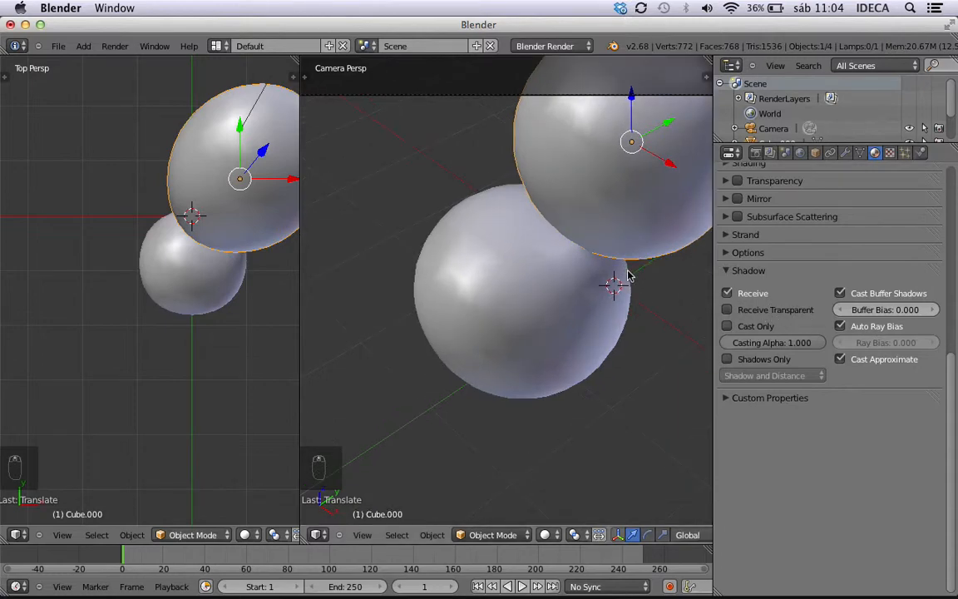
{"action": "scroll", "coordinate": [624, 277], "scroll_direction": "down", "scroll_amount": 3}
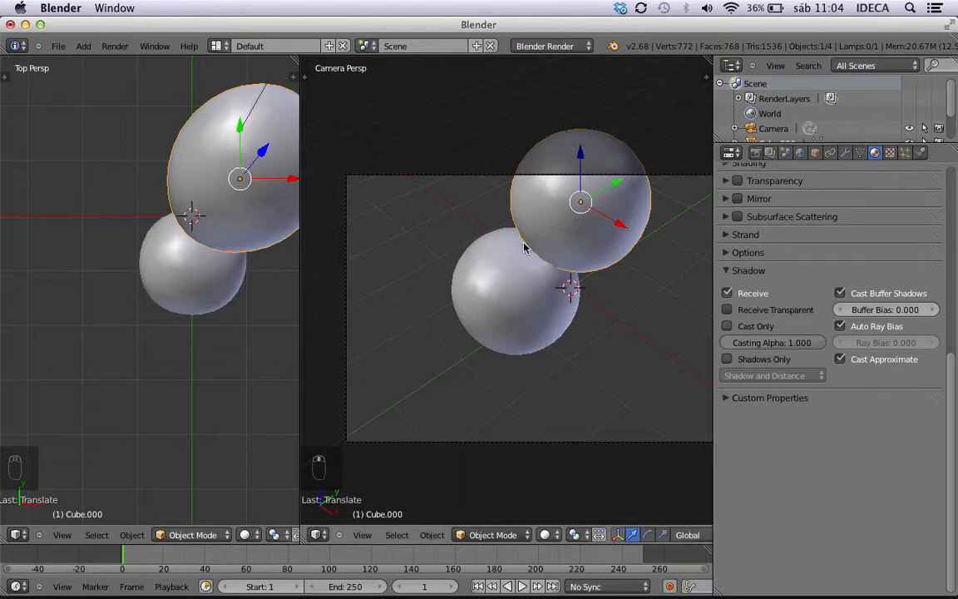
{"action": "key", "text": "ctrl+F12"}
{"action": "key", "text": "ctrl+F12"}
{"action": "key", "text": "ctrl+F12"}
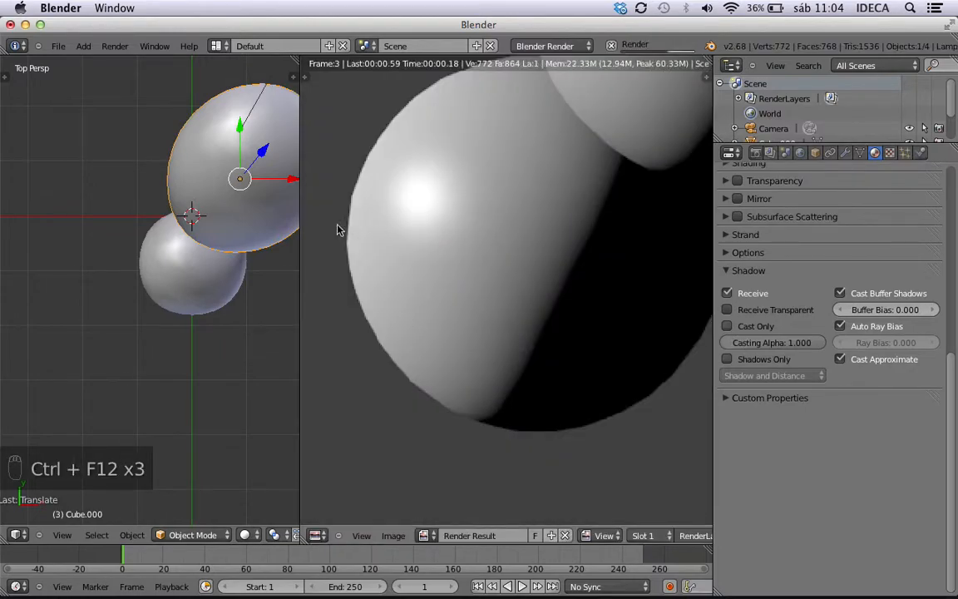
{"action": "scroll", "coordinate": [229, 234], "scroll_direction": "up", "scroll_amount": 3}
{"action": "scroll", "coordinate": [229, 233], "scroll_direction": "down", "scroll_amount": 4}
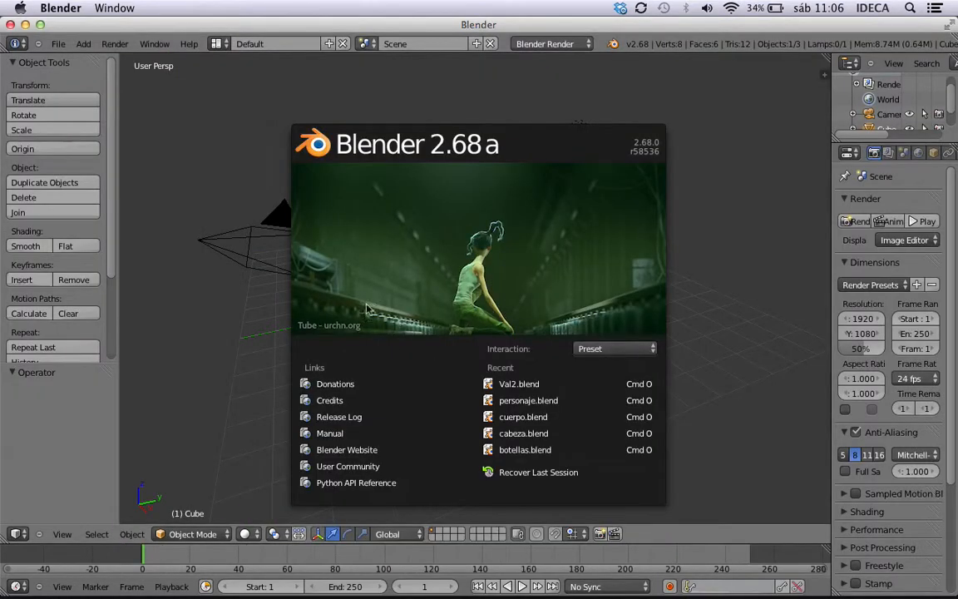
{"action": "left_click", "coordinate": [198, 286]}
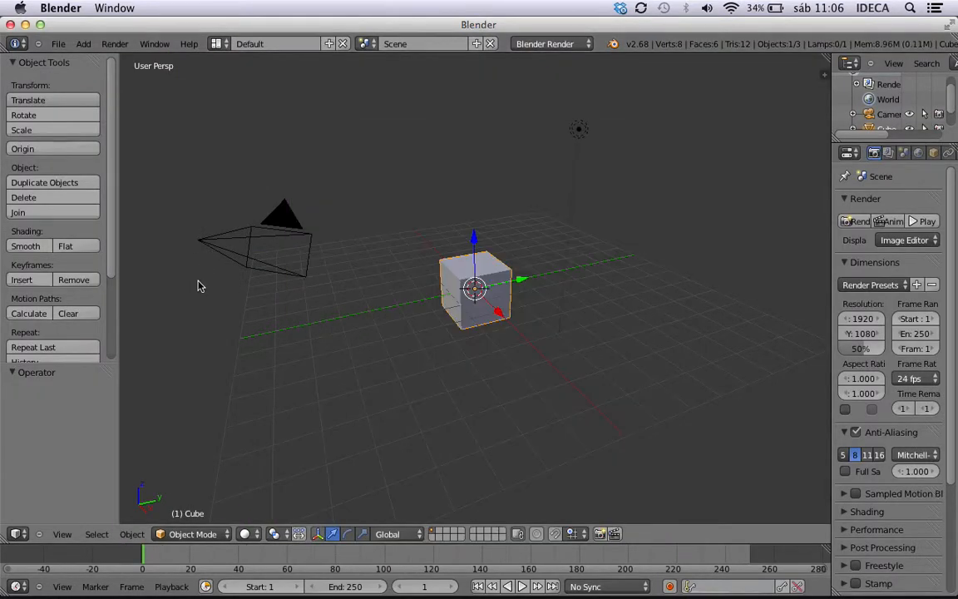
Split the 3D view into two side-by-side viewports and hide the tool shelf in the new one.
{"action": "scroll", "coordinate": [452, 308], "scroll_direction": "down", "scroll_amount": 1}
{"action": "scroll", "coordinate": [453, 308], "scroll_direction": "up", "scroll_amount": 4}
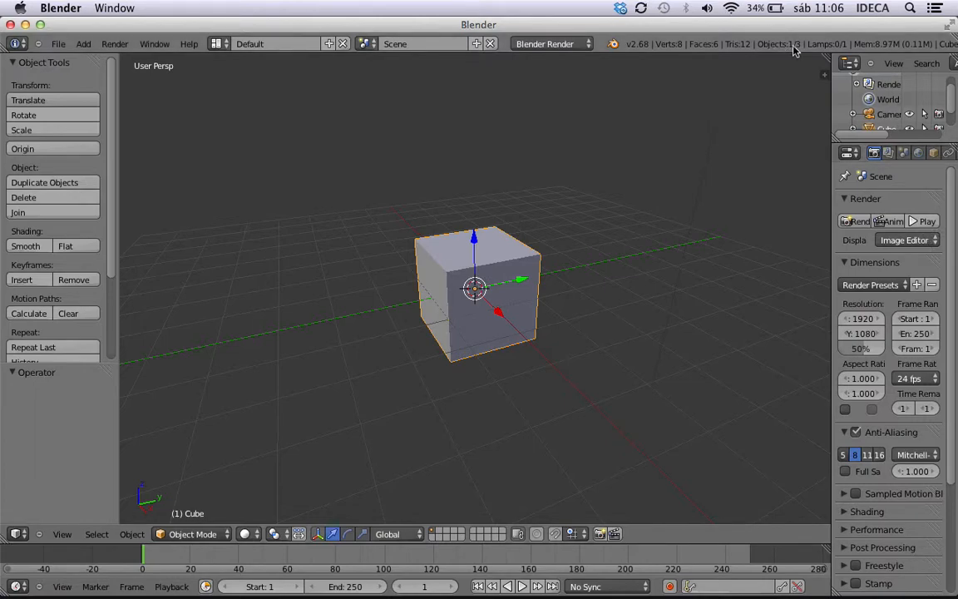
{"action": "left_click_drag", "start_coordinate": [824, 73], "coordinate": [524, 67]}
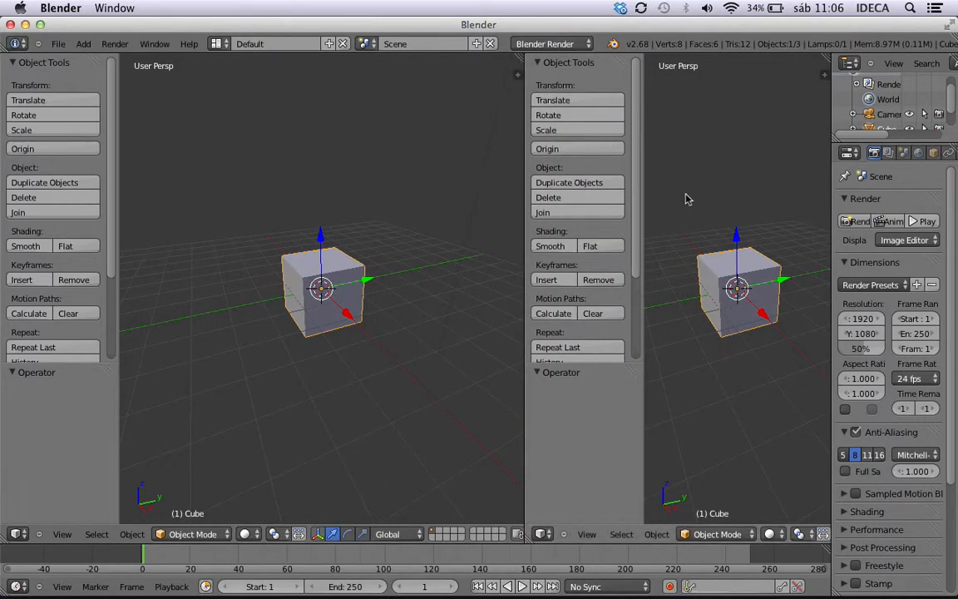
{"action": "key", "text": "t"}
Start the Screencast Keys display from the new viewport's properties and hide those properties again.
{"action": "key", "text": "n"}
{"action": "scroll", "coordinate": [732, 398], "scroll_direction": "down", "scroll_amount": 5}
{"action": "left_click", "coordinate": [753, 512]}
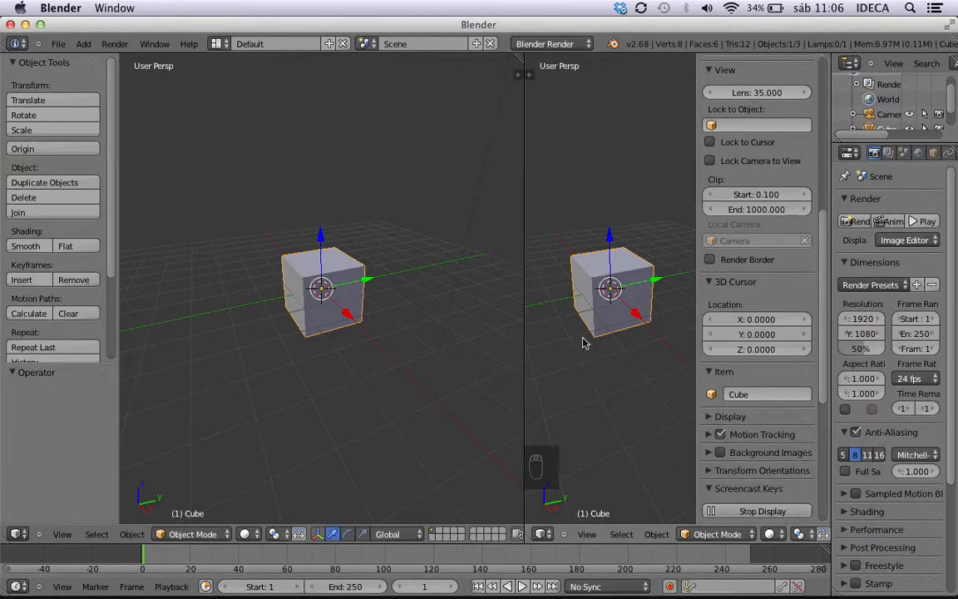
{"action": "key", "text": "n"}
Widen the new 3D viewport and switch it to the camera view.
{"action": "left_click_drag", "start_coordinate": [523, 275], "coordinate": [435, 276]}
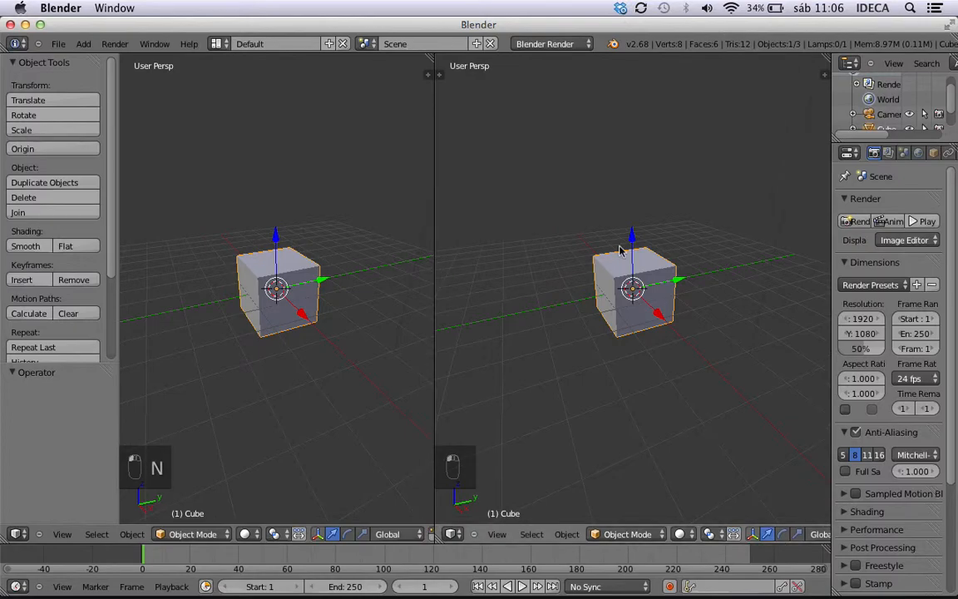
{"action": "key", "text": "KP_0"}
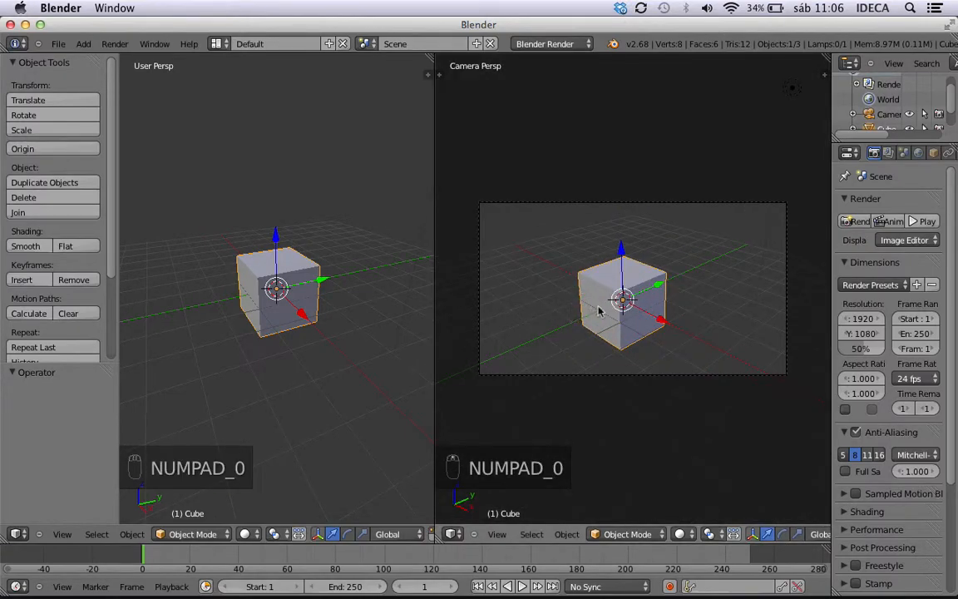
Duplicate the cube, raise the copy above the original and offset it about 1.25 along the Y axis.
{"action": "key", "text": "shift+d"}
{"action": "left_click", "coordinate": [604, 308]}
{"action": "left_click_drag", "start_coordinate": [626, 255], "coordinate": [685, 223]}
Render the two stacked cubes, widen the properties editor and close the render.
{"action": "key", "text": "ctrl+F12"}
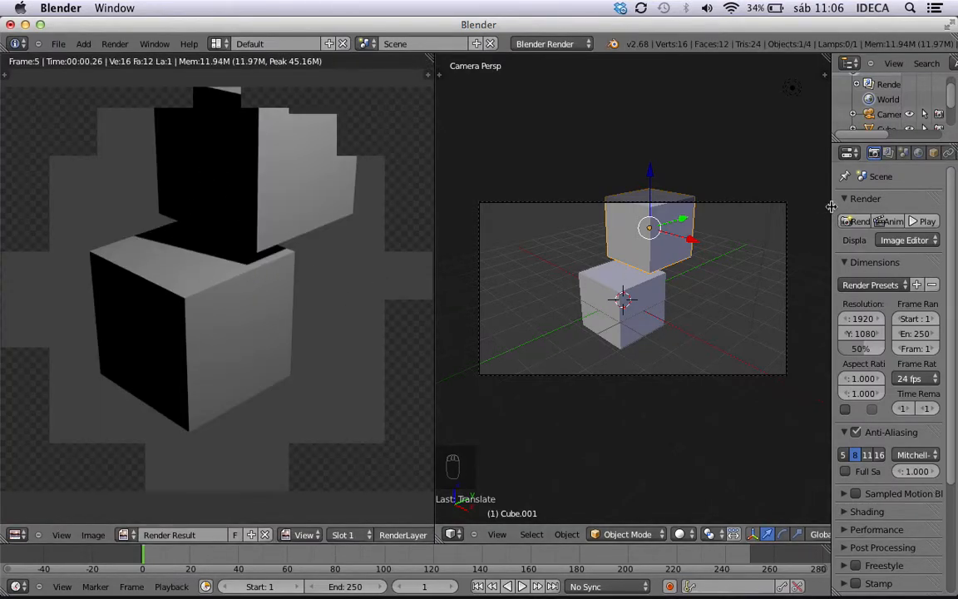
{"action": "left_click_drag", "start_coordinate": [832, 213], "coordinate": [724, 208]}
{"action": "key", "text": "Escape"}
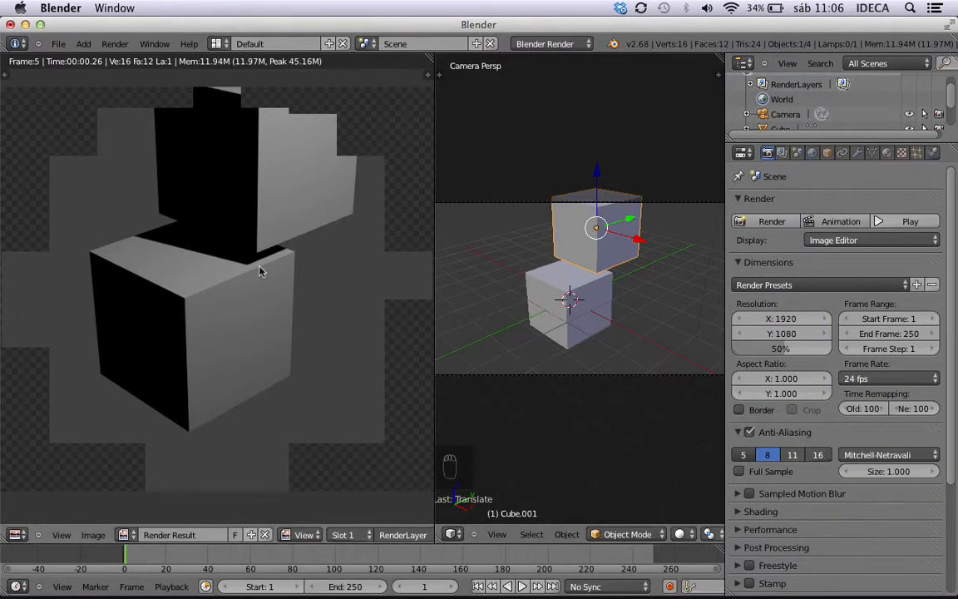
Unlink the shared material from the upper cube and give it a new material of its own.
{"action": "left_click", "coordinate": [887, 152]}
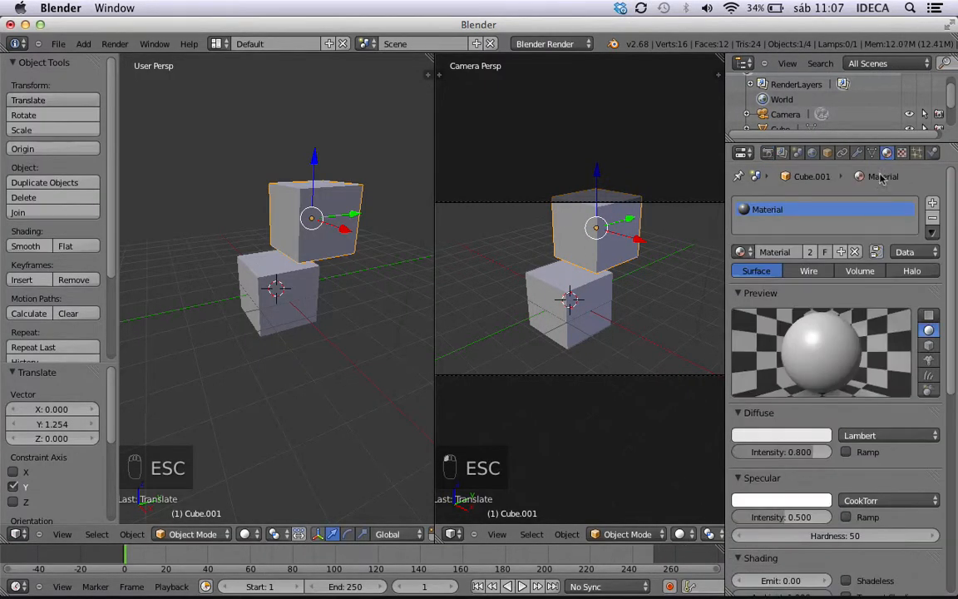
{"action": "left_click", "coordinate": [855, 252]}
{"action": "left_click", "coordinate": [812, 263]}
{"action": "scroll", "coordinate": [823, 366], "scroll_direction": "down", "scroll_amount": 10}
{"action": "scroll", "coordinate": [824, 378], "scroll_direction": "down", "scroll_amount": 1}
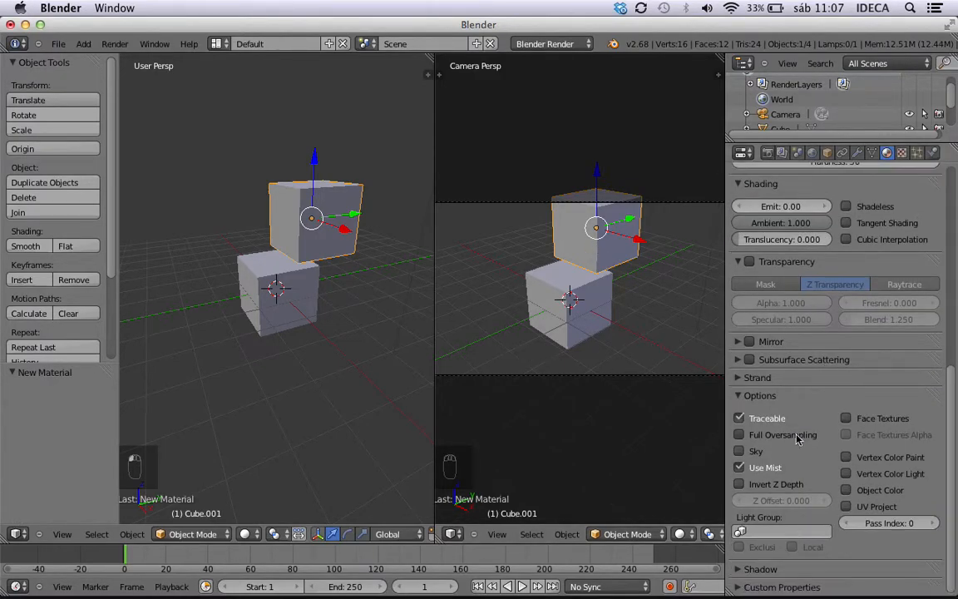
Compare the materials of both cubes and assign Material.001 to the lower cube.
{"action": "right_click", "coordinate": [596, 300]}
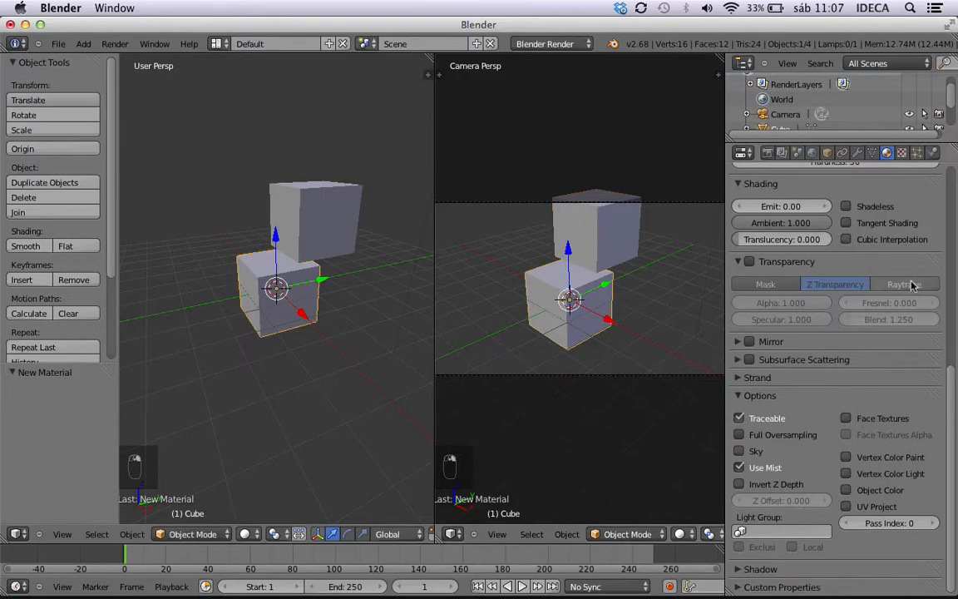
{"action": "left_click_drag", "start_coordinate": [951, 383], "coordinate": [955, 129]}
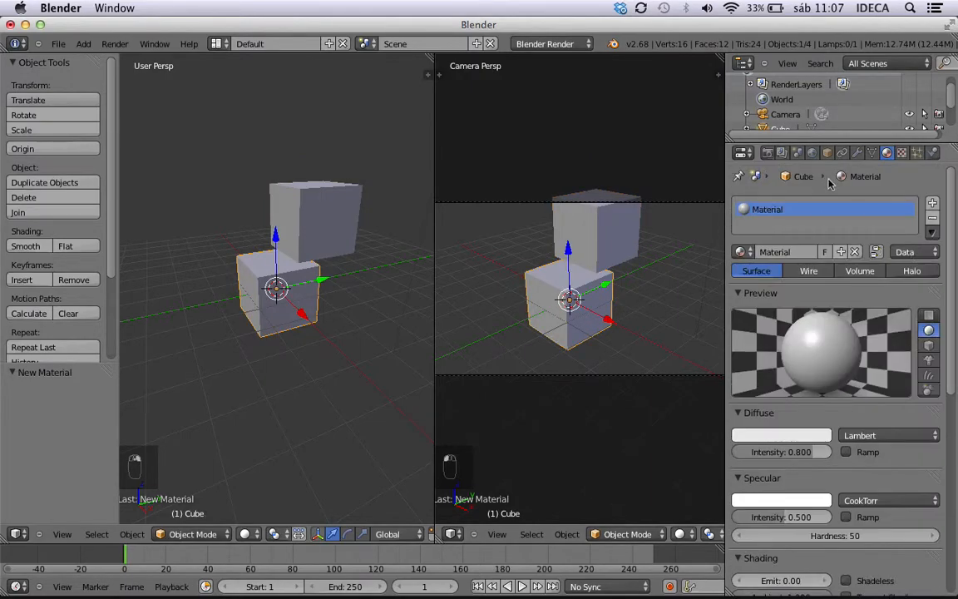
{"action": "right_click", "coordinate": [637, 229]}
{"action": "right_click", "coordinate": [545, 264]}
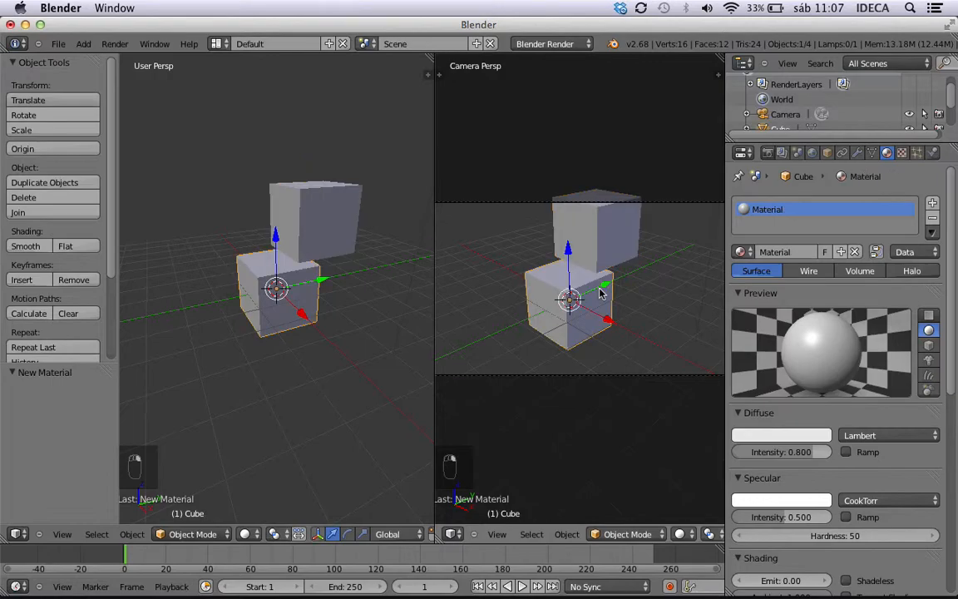
{"action": "left_click", "coordinate": [740, 253]}
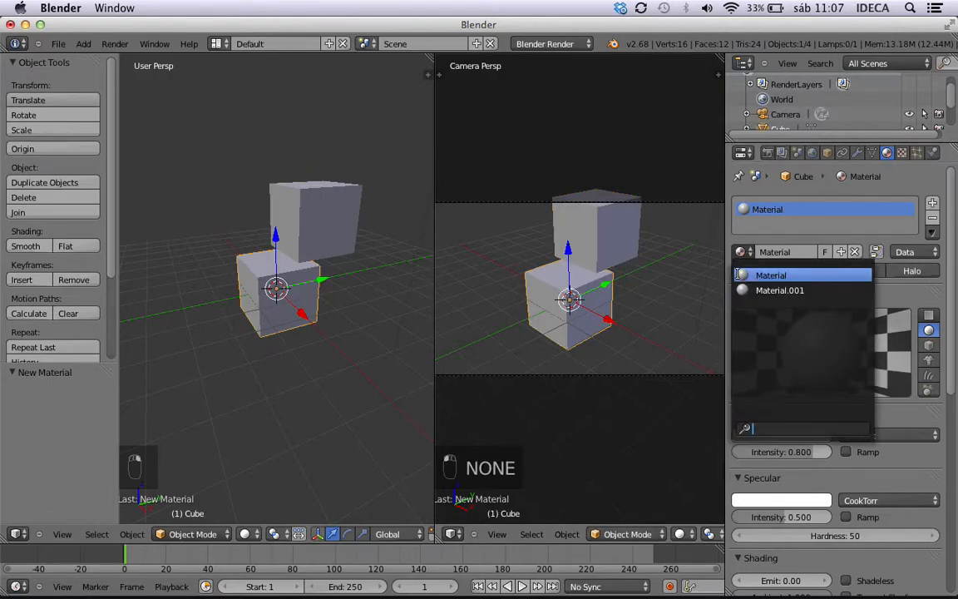
{"action": "left_click", "coordinate": [745, 286]}
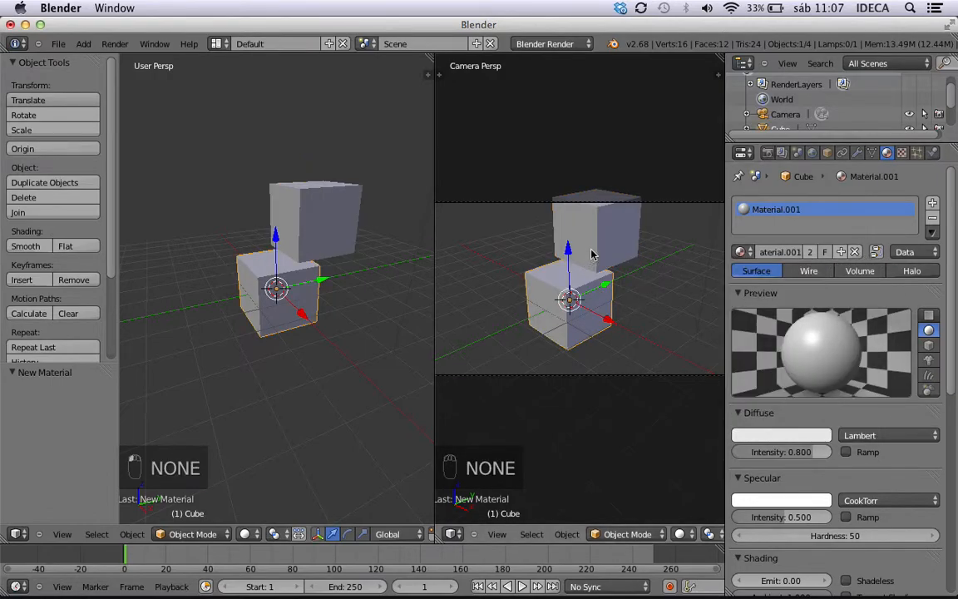
Set the diffuse color of Material.001 to a pale yellow.
{"action": "scroll", "coordinate": [594, 263], "scroll_direction": "down", "scroll_amount": 1}
{"action": "scroll", "coordinate": [598, 280], "scroll_direction": "up", "scroll_amount": 3}
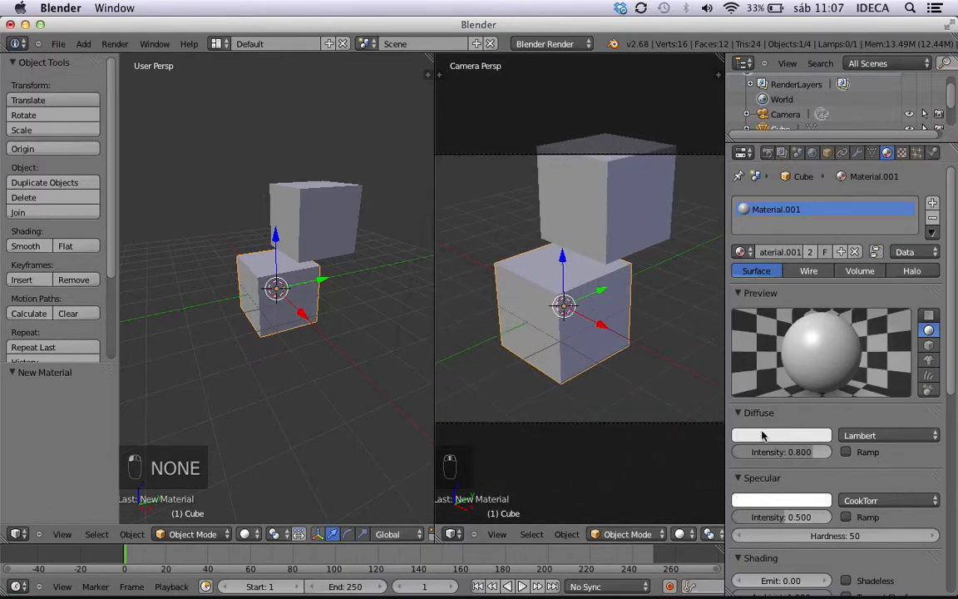
{"action": "left_click", "coordinate": [773, 435]}
{"action": "left_click", "coordinate": [735, 306]}
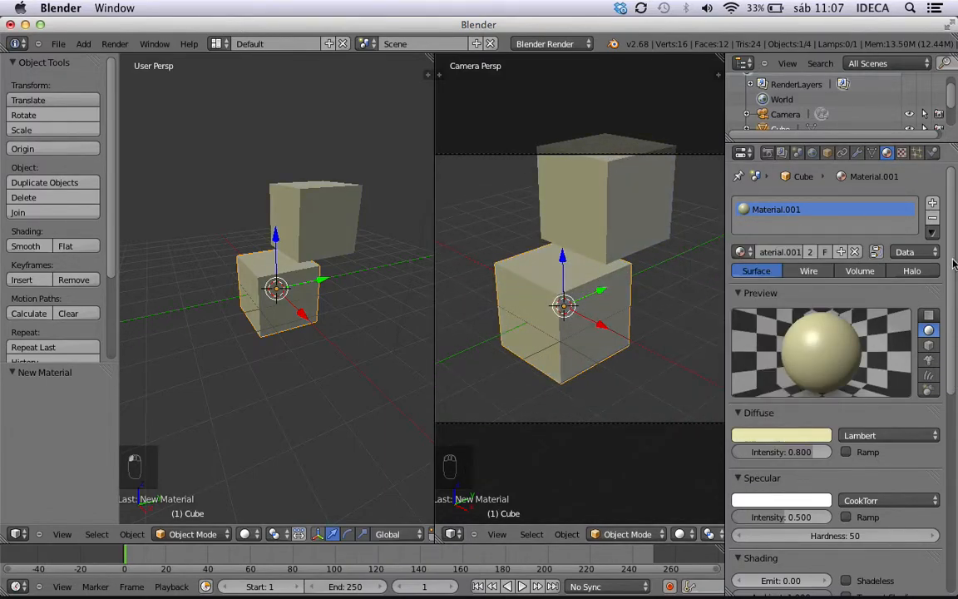
Expand the Shadow settings of Material.001 and bring all their options into view.
{"action": "scroll", "coordinate": [954, 264], "scroll_direction": "down", "scroll_amount": 10}
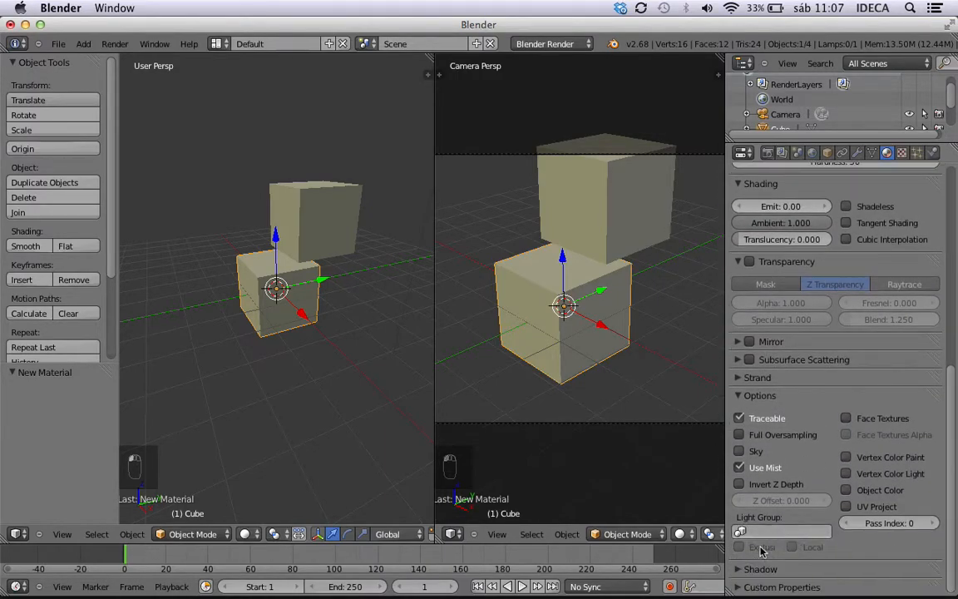
{"action": "left_click", "coordinate": [750, 571]}
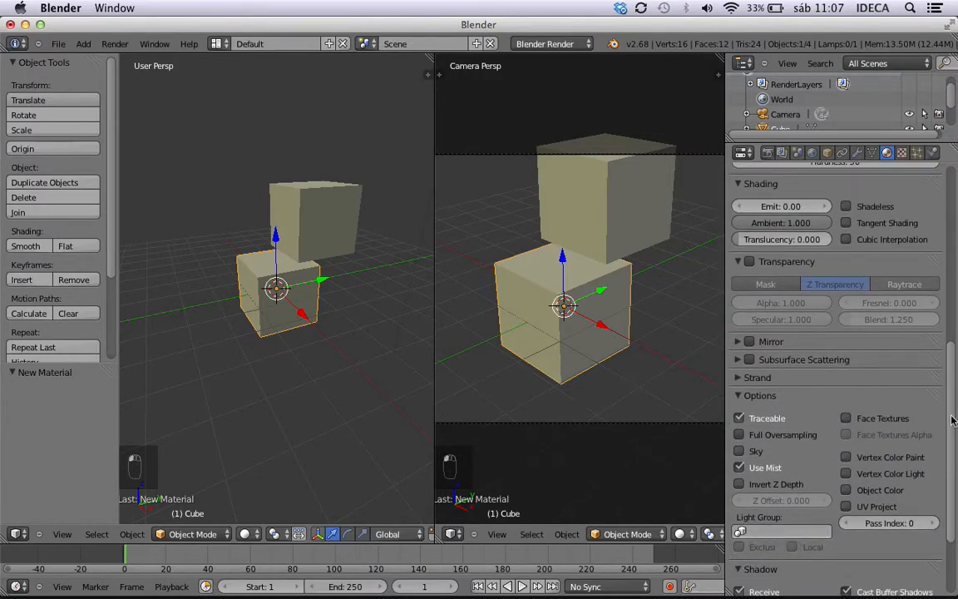
{"action": "scroll", "coordinate": [954, 420], "scroll_direction": "down", "scroll_amount": 3}
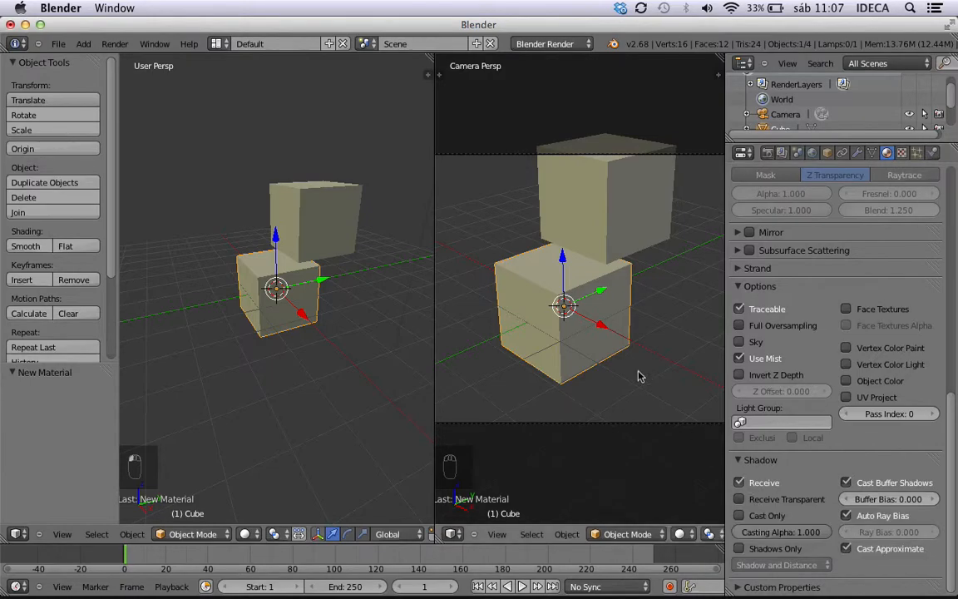
Render the yellow cubes with Receive shadows enabled, examine the shadow between them and close the render.
{"action": "key", "text": "ctrl+F12"}
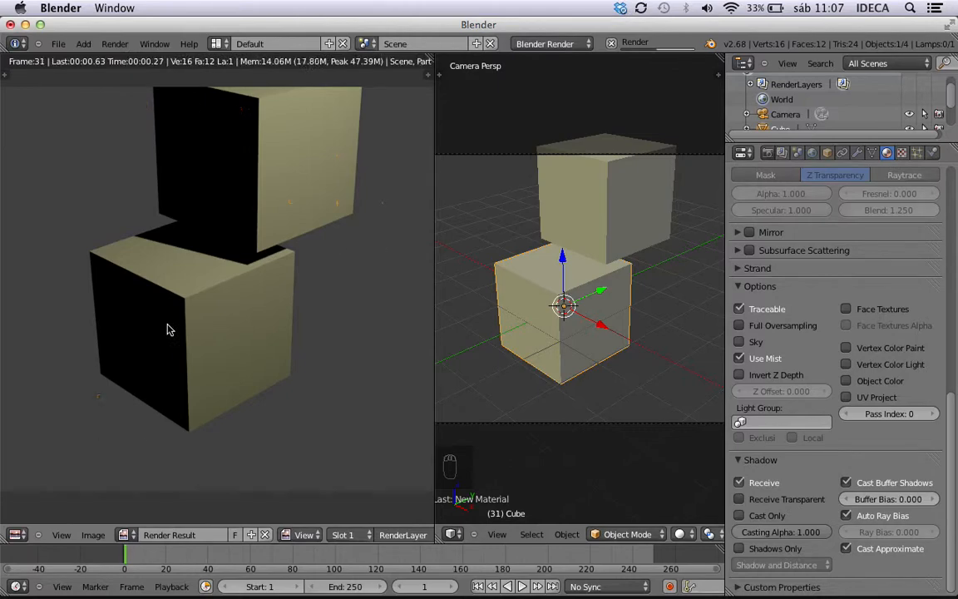
{"action": "key", "text": "Escape"}
{"action": "key", "text": "Escape"}
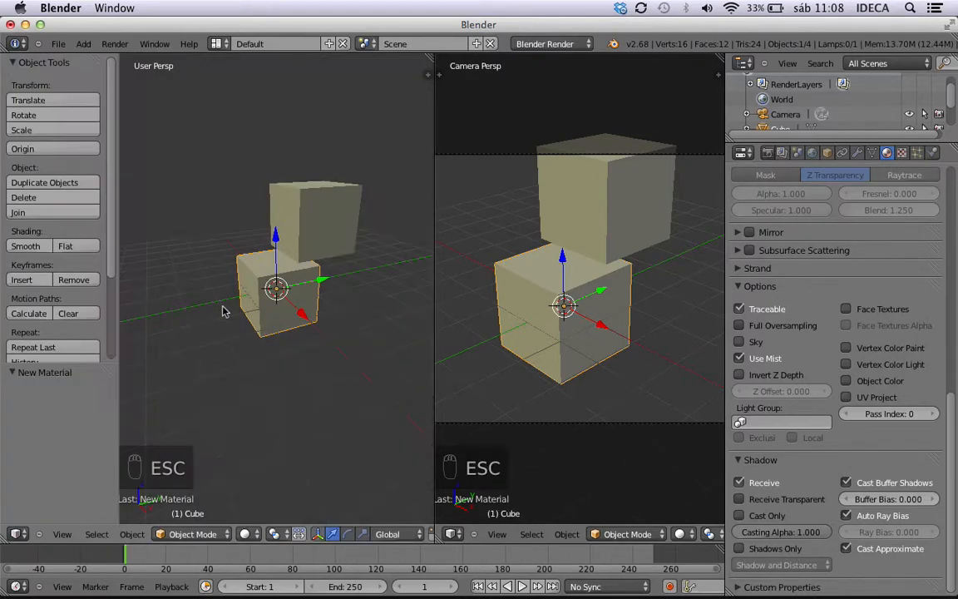
Disable Receive in the Shadow settings and render the cubes to compare the result.
{"action": "left_click", "coordinate": [738, 484]}
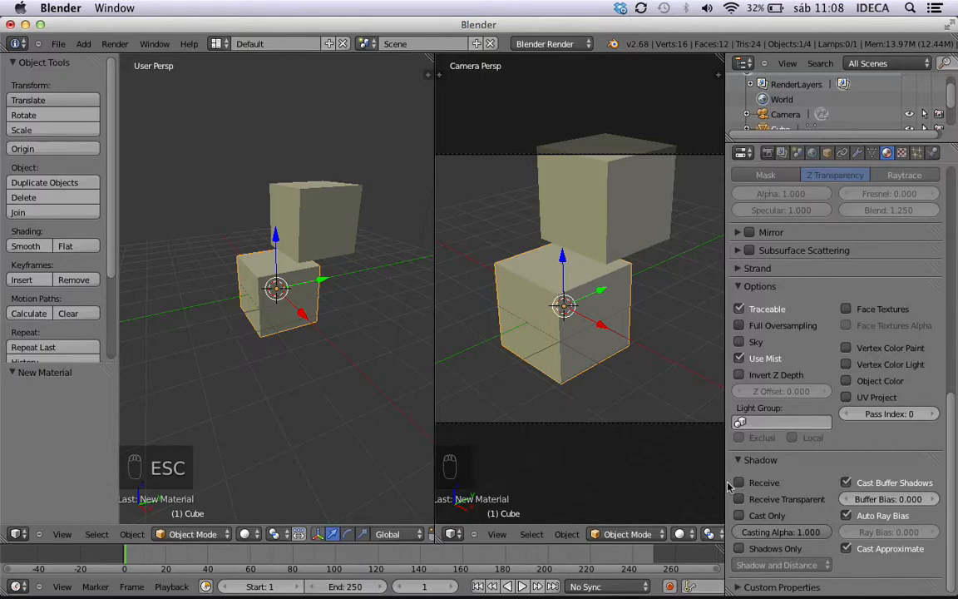
{"action": "key", "text": "ctrl+F12"}
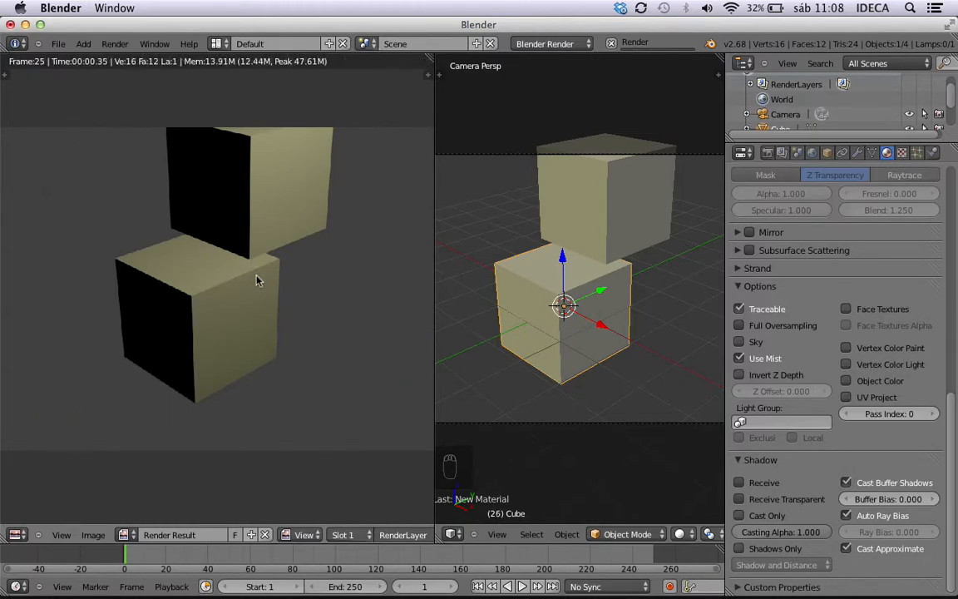
{"action": "key", "text": "Escape"}
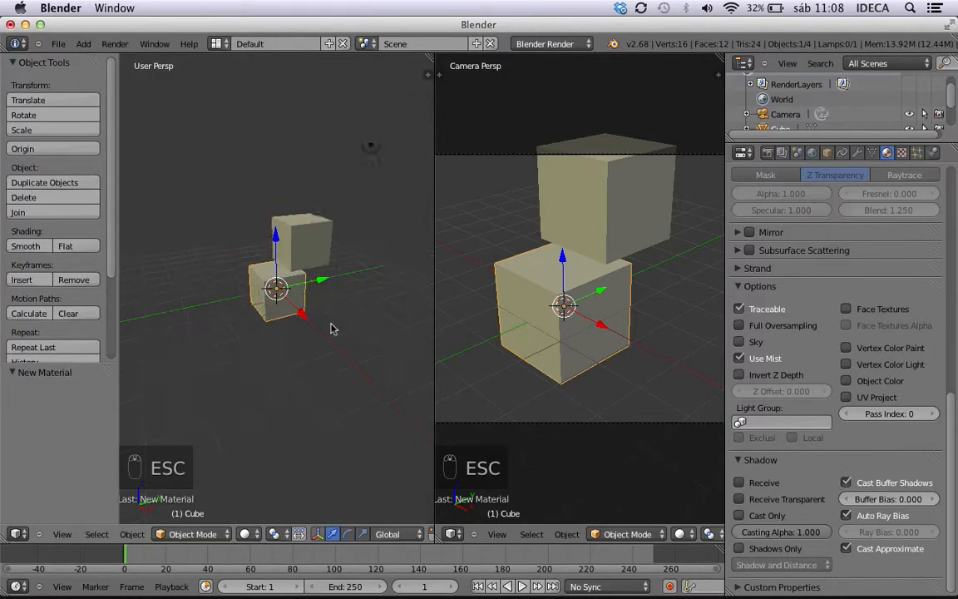
Enable Receive and Receive Transparent in the Shadow settings of Material.001.
{"action": "scroll", "coordinate": [331, 329], "scroll_direction": "up", "scroll_amount": 2}
{"action": "scroll", "coordinate": [333, 330], "scroll_direction": "down", "scroll_amount": 2}
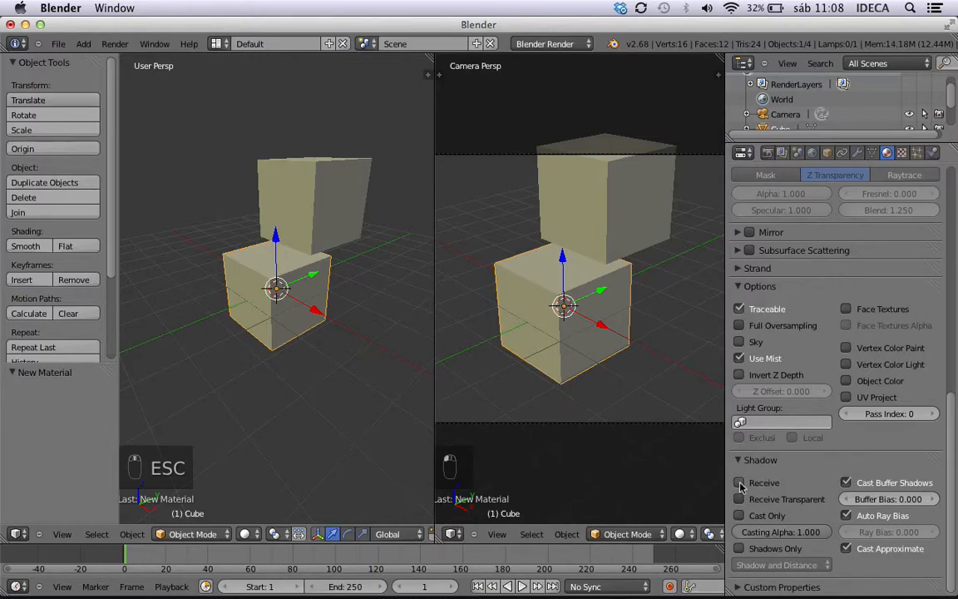
{"action": "left_click", "coordinate": [739, 484]}
{"action": "left_click", "coordinate": [740, 500]}
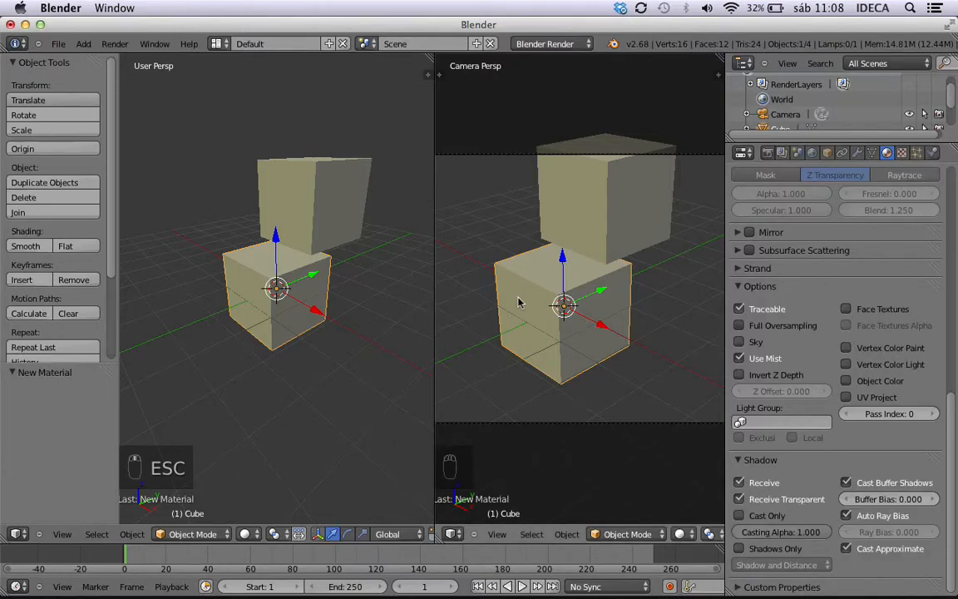
Render the cubes with Receive Transparent enabled, examine the shadow and close the render.
{"action": "scroll", "coordinate": [285, 201], "scroll_direction": "down", "scroll_amount": 3}
{"action": "scroll", "coordinate": [290, 207], "scroll_direction": "up", "scroll_amount": 4}
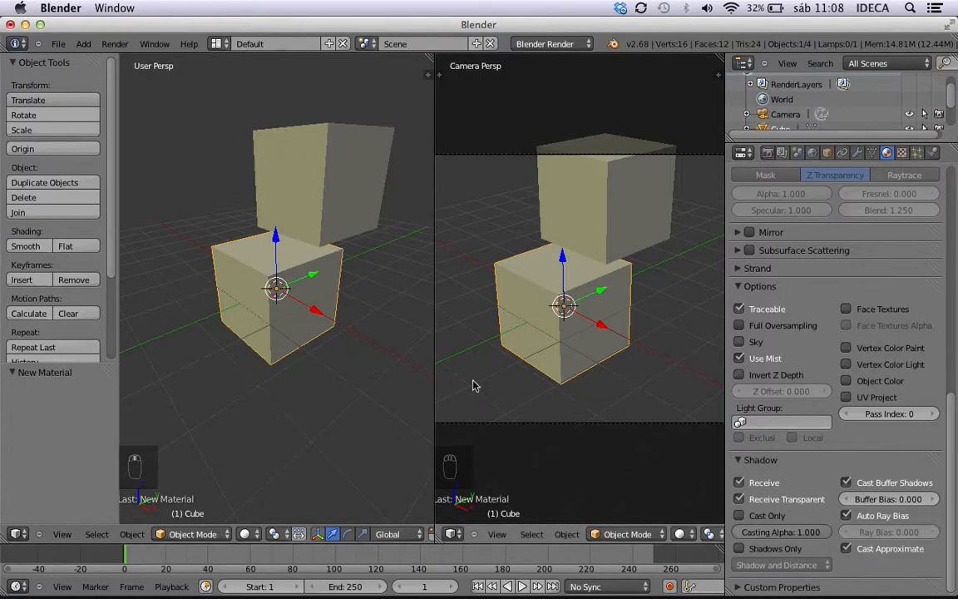
{"action": "key", "text": "ctrl+F12"}
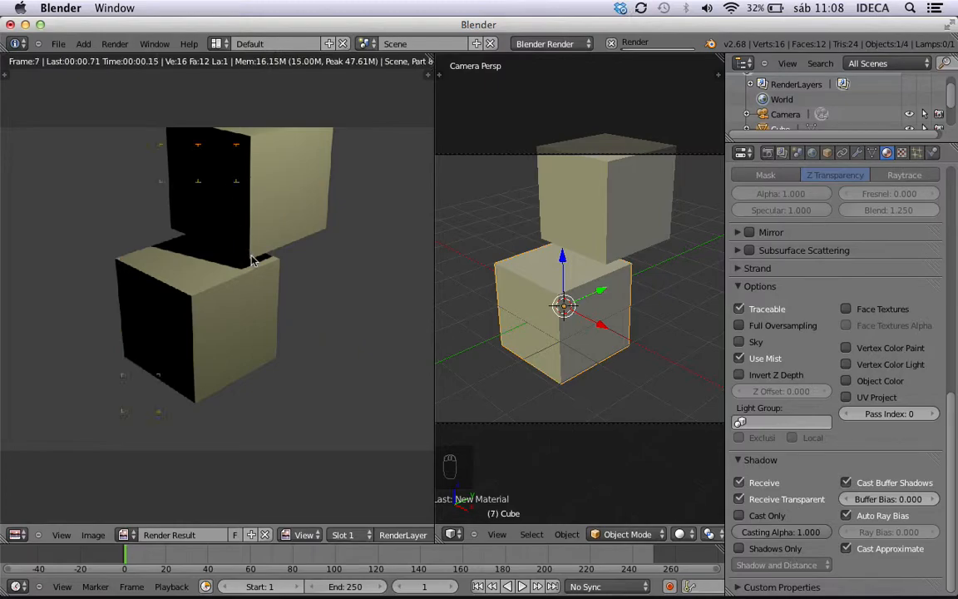
{"action": "key", "text": "Escape"}
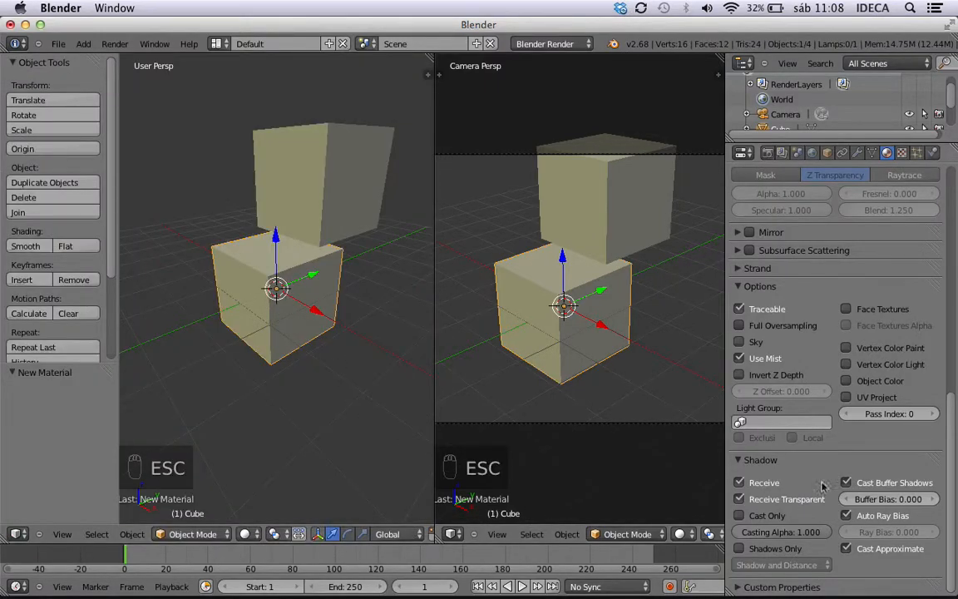